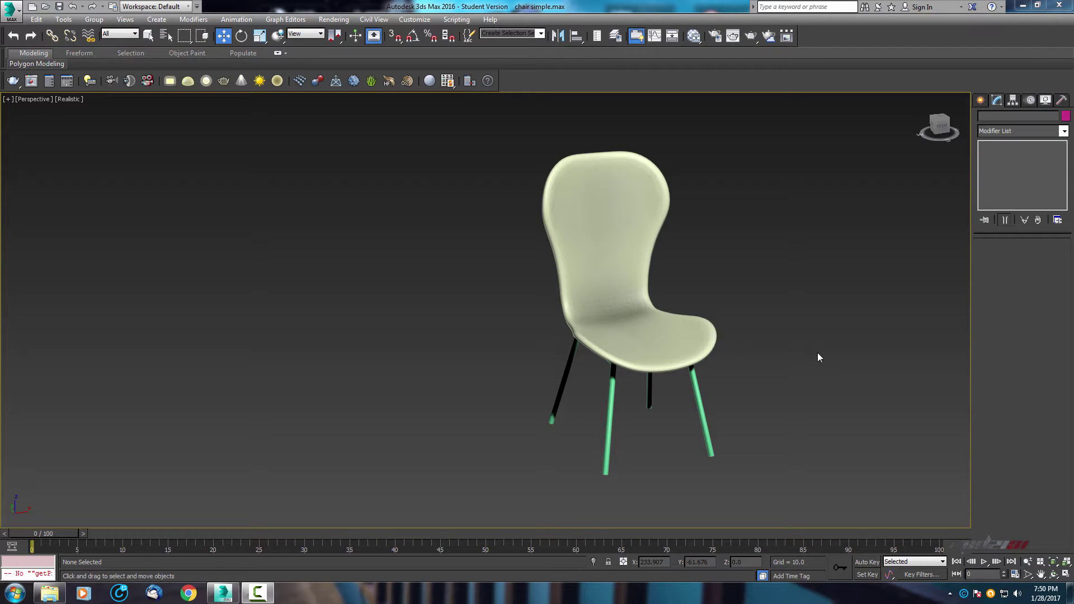
Examine the finished chair's backrest, seat and legs from several angles and distances.
scroll(646, 309, up, 4)
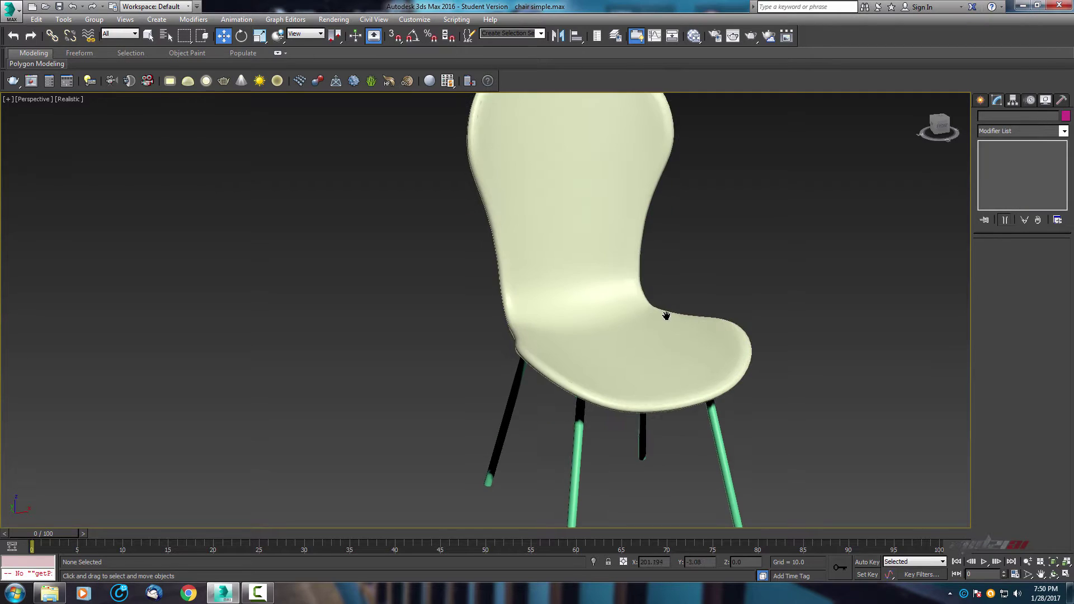
scroll(646, 309, down, 5)
scroll(677, 360, up, 2)
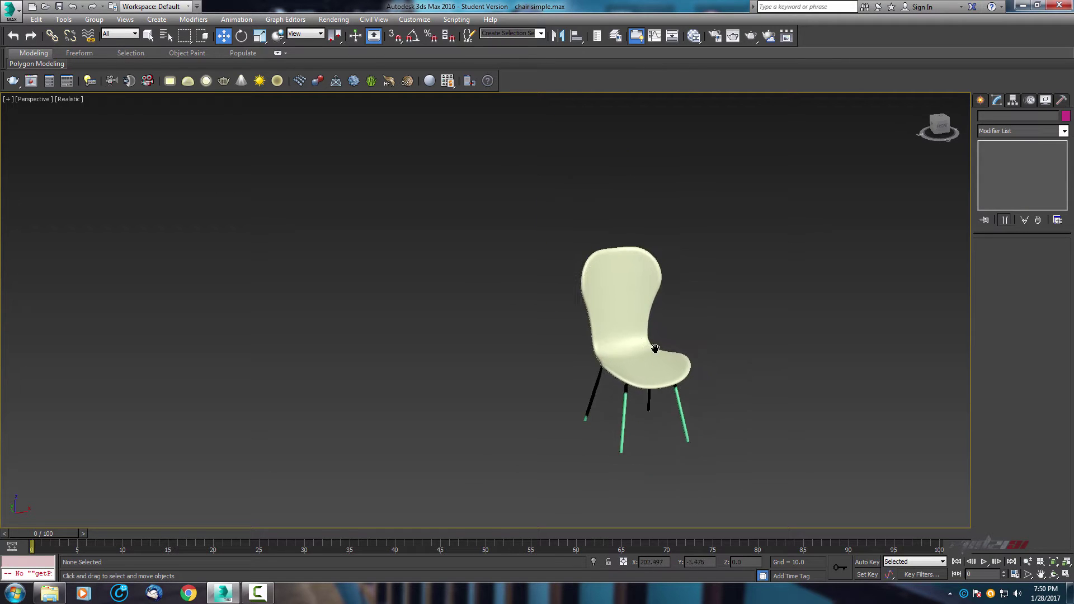
scroll(676, 356, up, 2)
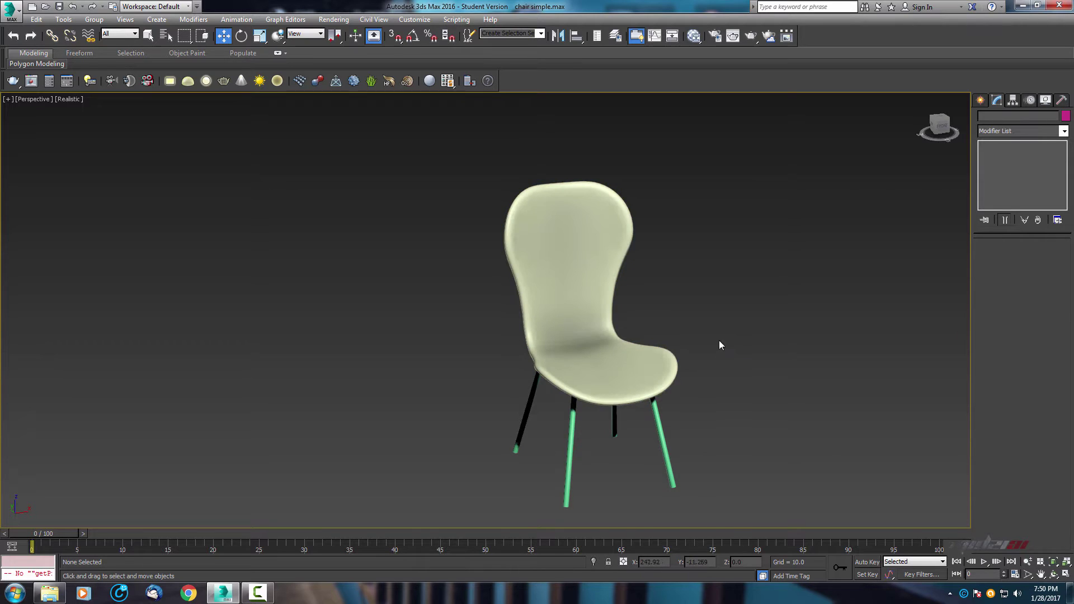
alt+middle_drag(648, 352, 576, 280)
scroll(620, 275, up, 2)
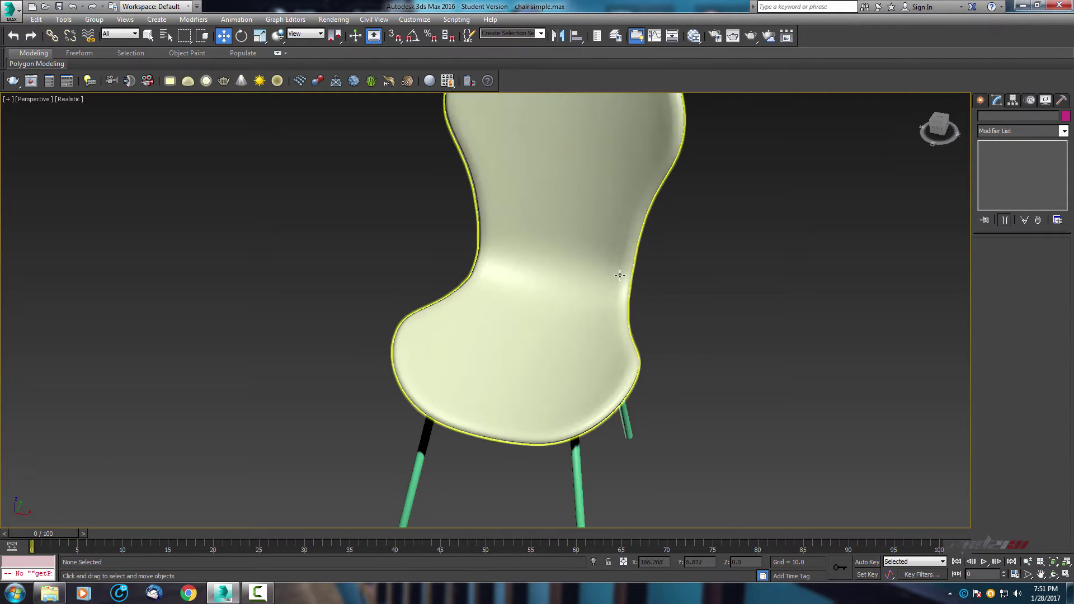
scroll(620, 275, down, 3)
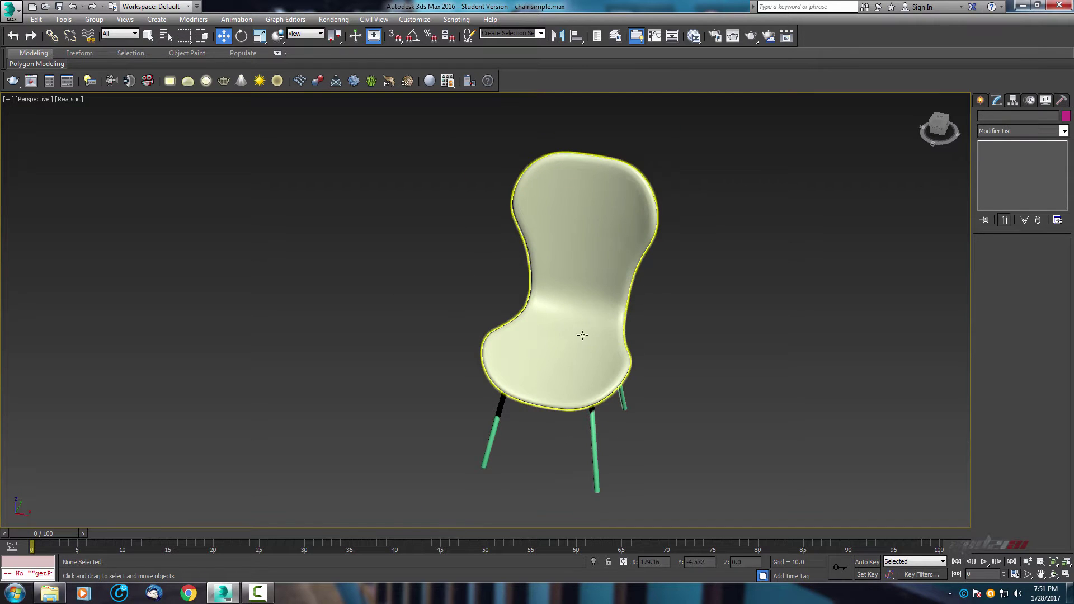
alt+middle_drag(576, 340, 530, 359)
Show all four viewports, select every chair part and hide the selection.
key(alt+w)
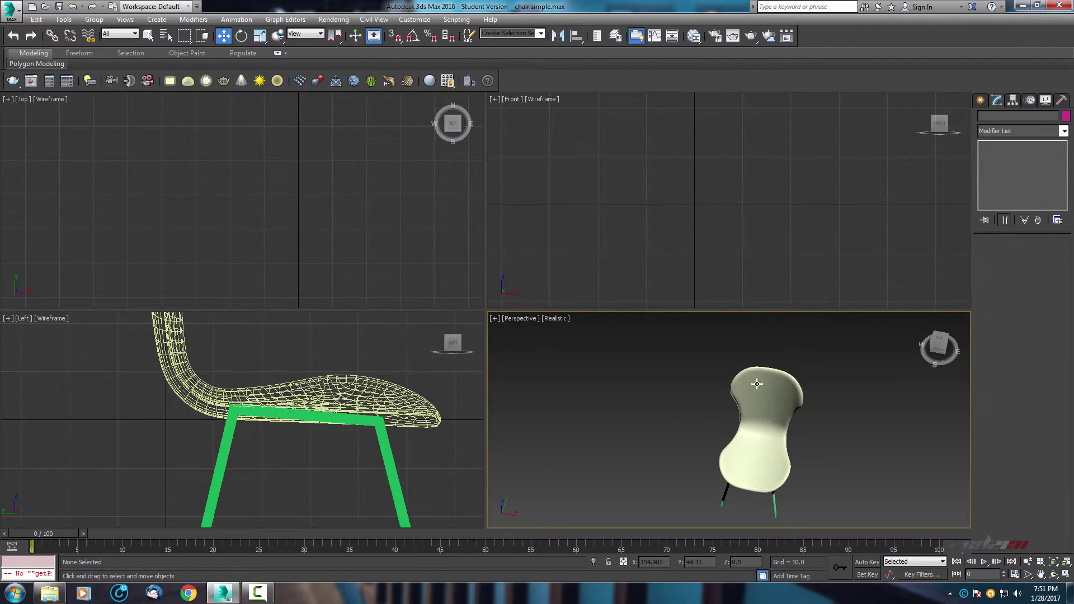
alt+middle_drag(756, 383, 762, 359)
drag(762, 360, 624, 464)
right_click(694, 414)
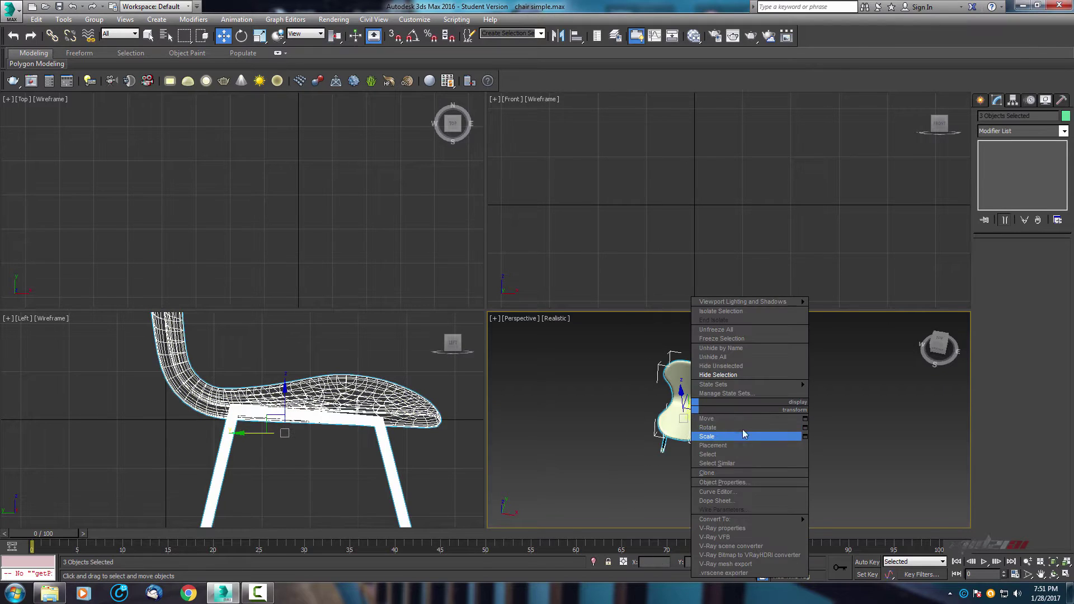
click(754, 374)
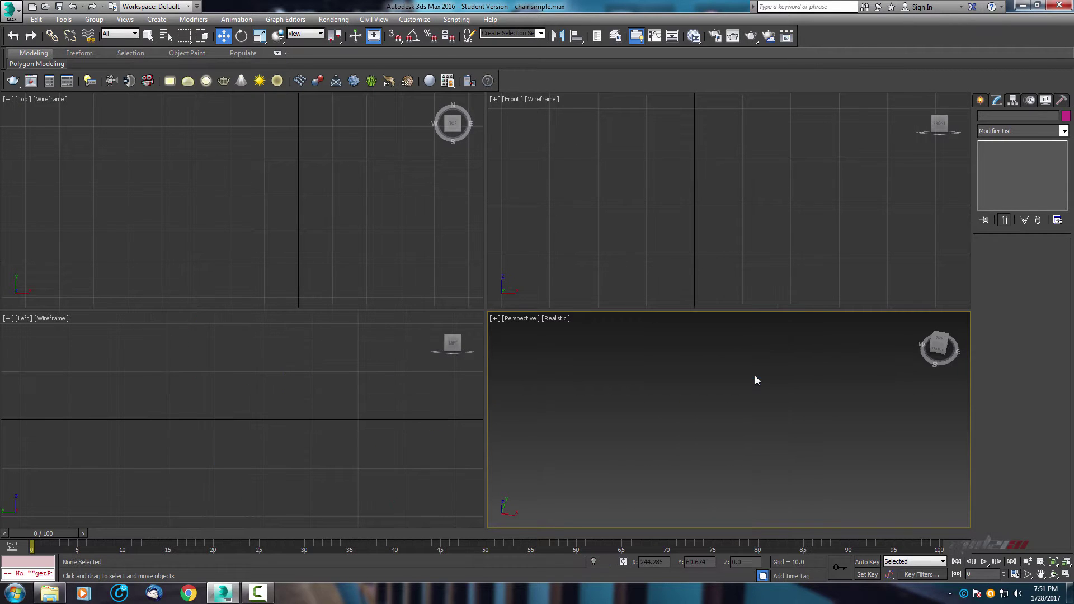
Draw a rectangle spline about 256 long by 206 wide around the origin in the Top viewport.
scroll(683, 213, down, 2)
scroll(680, 400, up, 6)
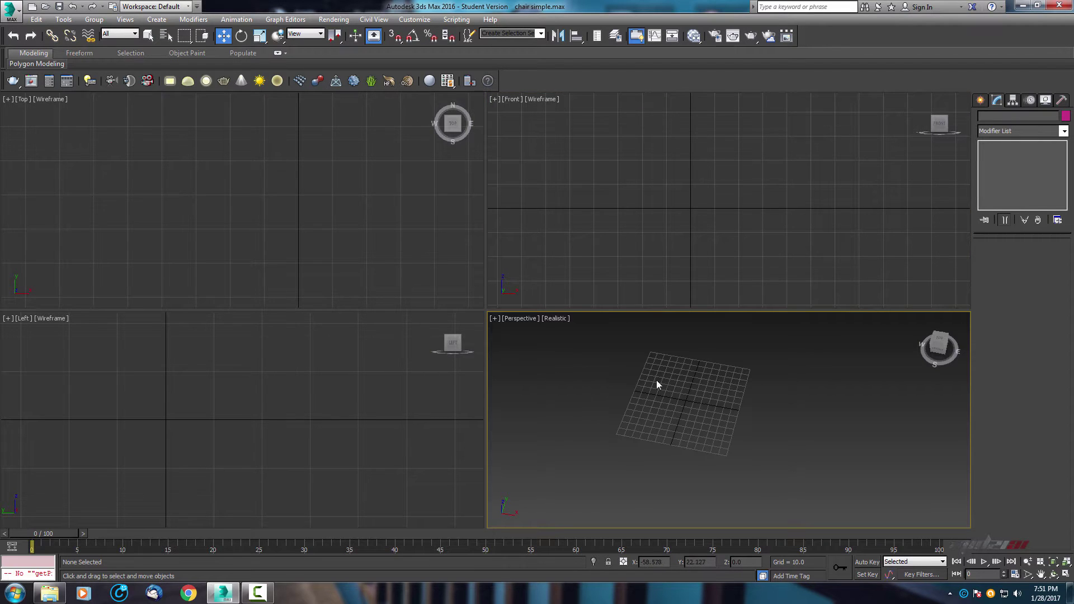
middle_click(261, 174)
scroll(261, 175, down, 5)
middle_drag(192, 189, 225, 202)
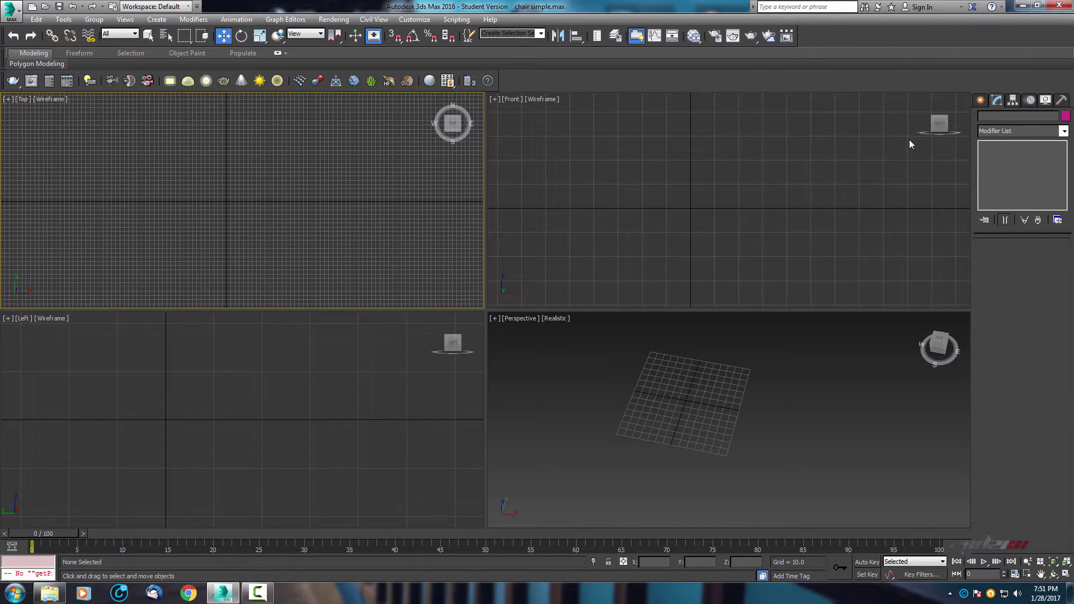
click(980, 100)
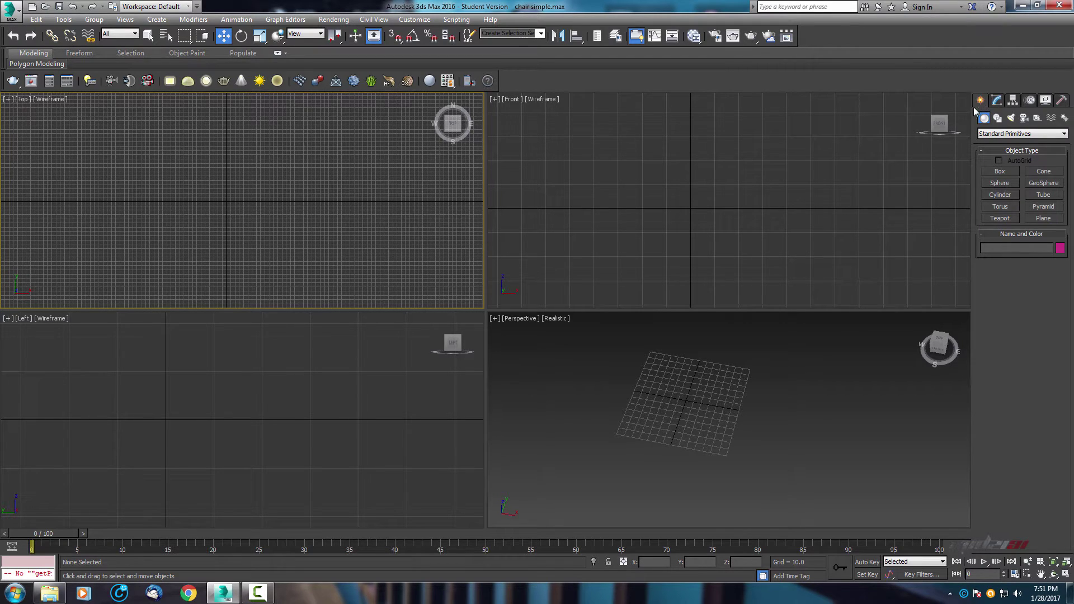
click(997, 119)
click(1046, 133)
click(1047, 133)
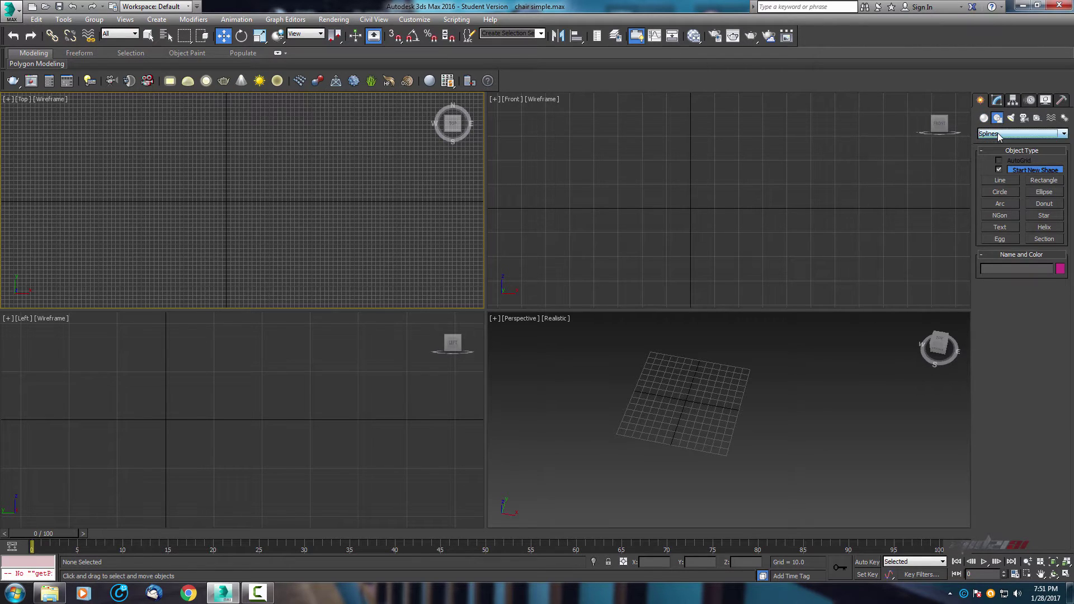
click(1043, 180)
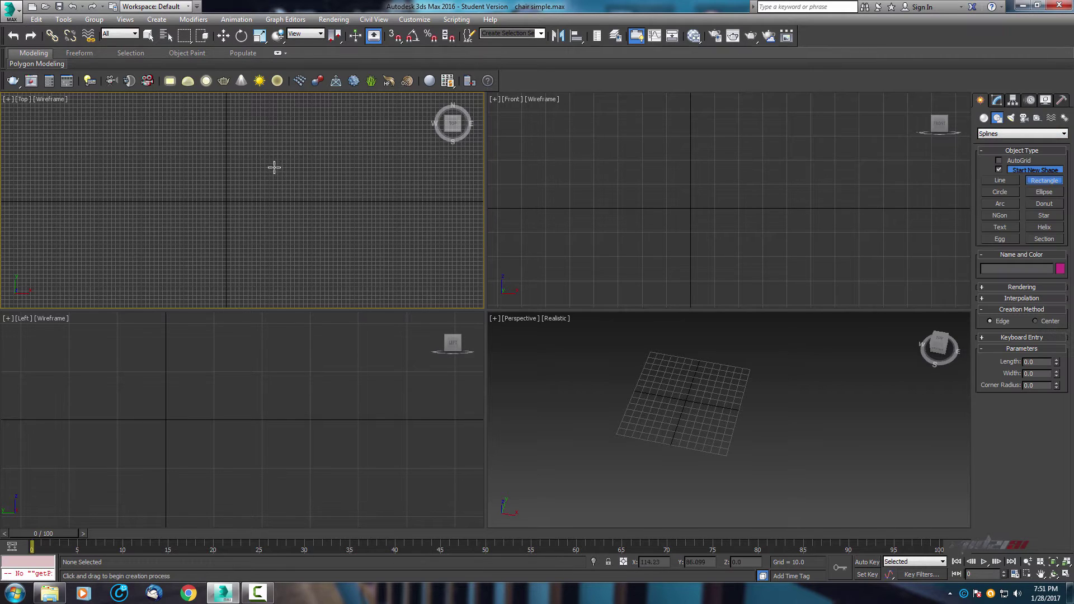
middle_drag(276, 167, 333, 164)
drag(237, 153, 325, 262)
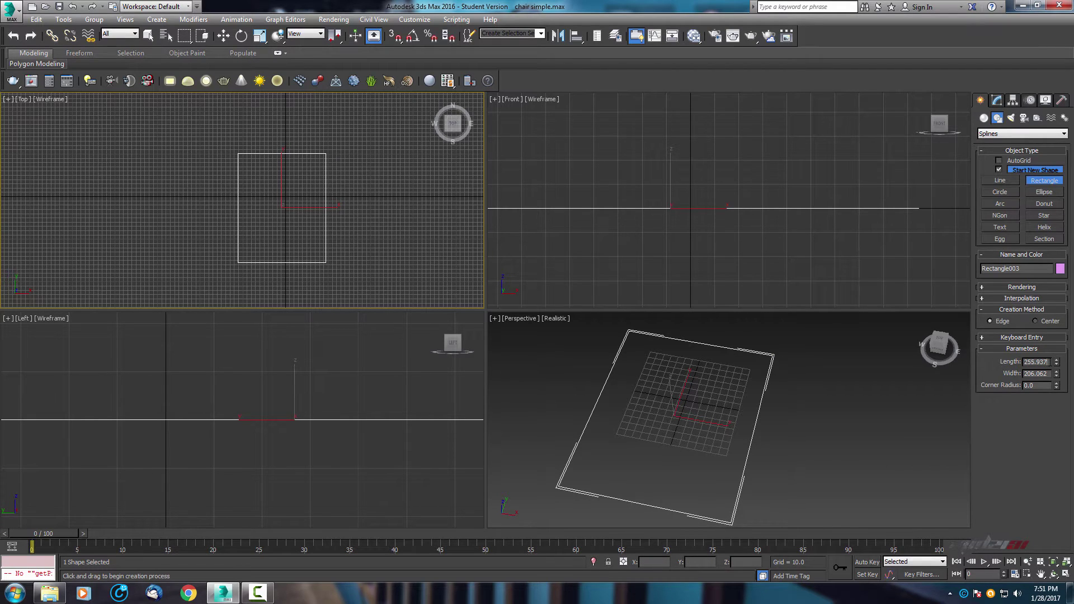
Set the rectangle's length to 80, width to 120 and corner radius to 5.
double_click(1045, 362)
text(80)
key(Tab)
text(1)
key(Tab)
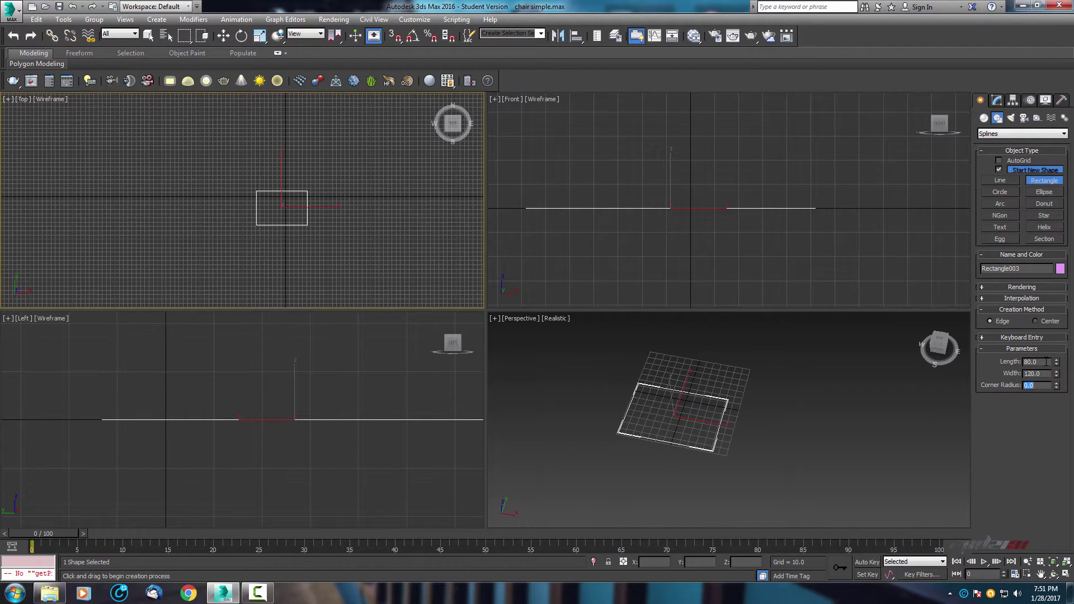
text(5)
key(Return)
Centre the rectangle on the origin by setting its X and Y position to 0 with the Move tool.
scroll(689, 384, up, 3)
alt+middle_drag(687, 372, 702, 378)
key(w)
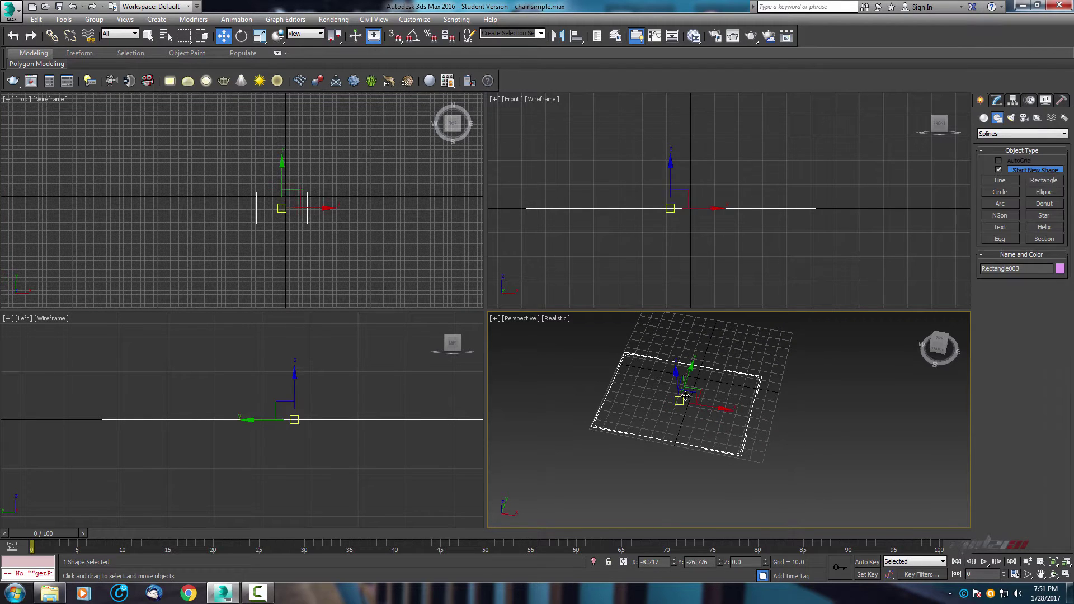
right_click(674, 562)
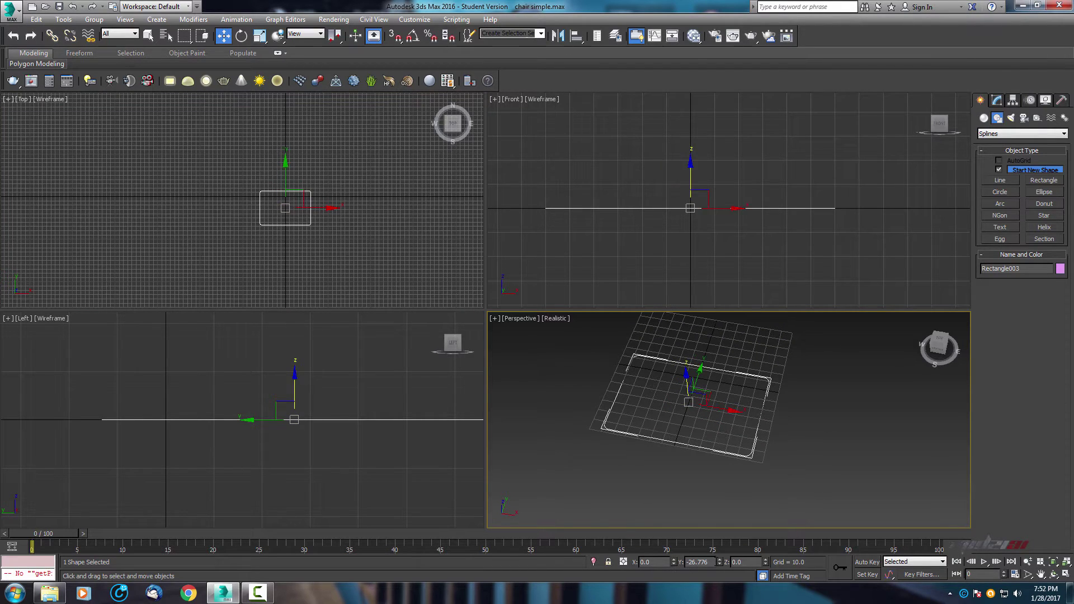
right_click(720, 562)
Maximize the Perspective viewport and hide its grid.
scroll(730, 369, up, 2)
scroll(738, 375, down, 1)
key(alt+w)
alt+middle_drag(666, 338, 525, 286)
key(g)
scroll(537, 292, up, 3)
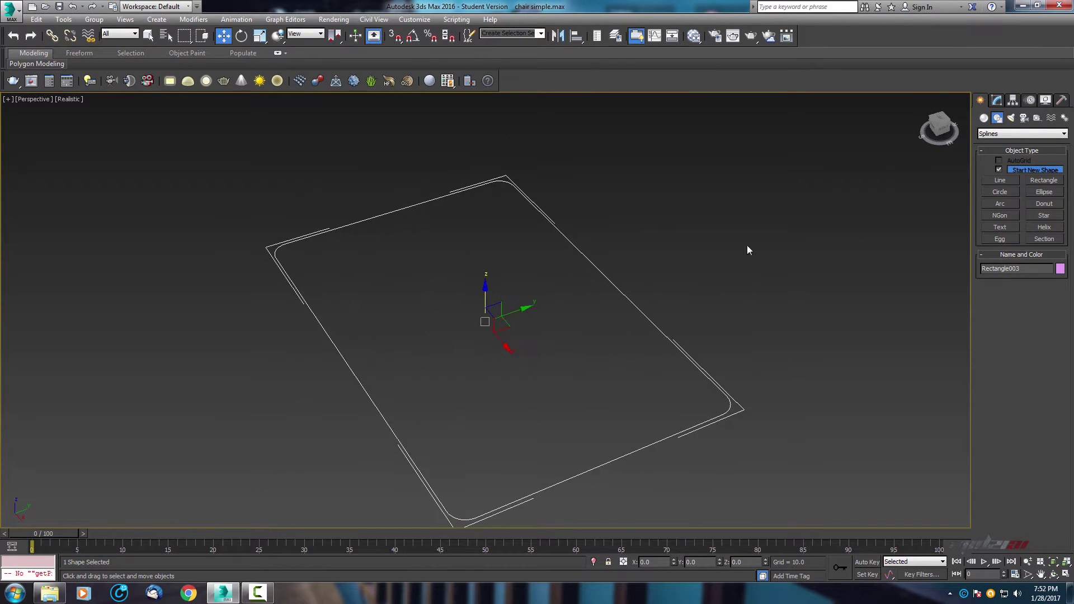
Add an Edit Spline modifier to the rectangle.
click(994, 101)
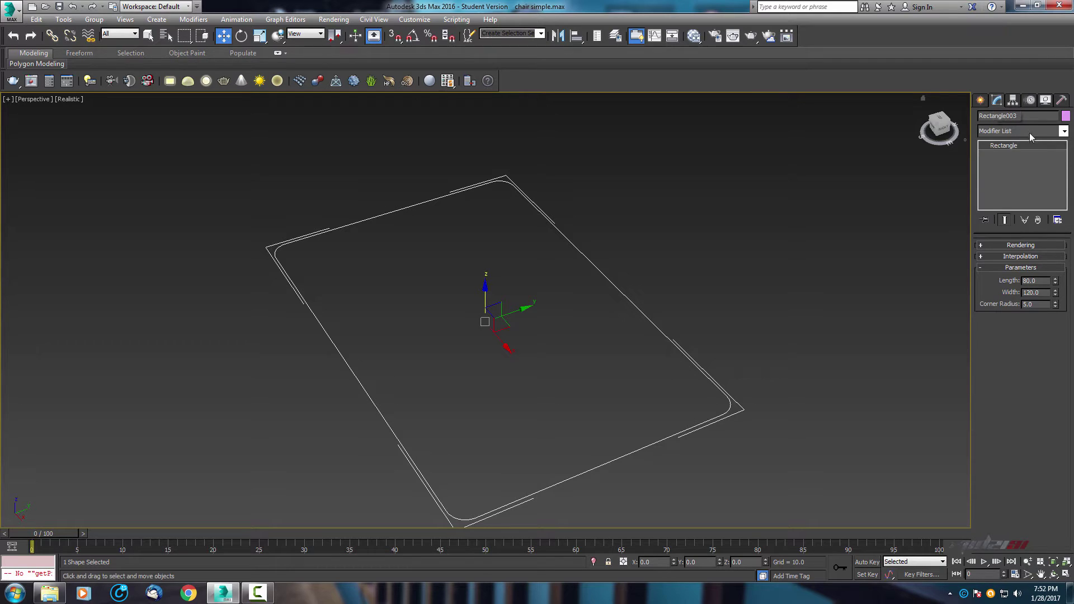
click(1053, 132)
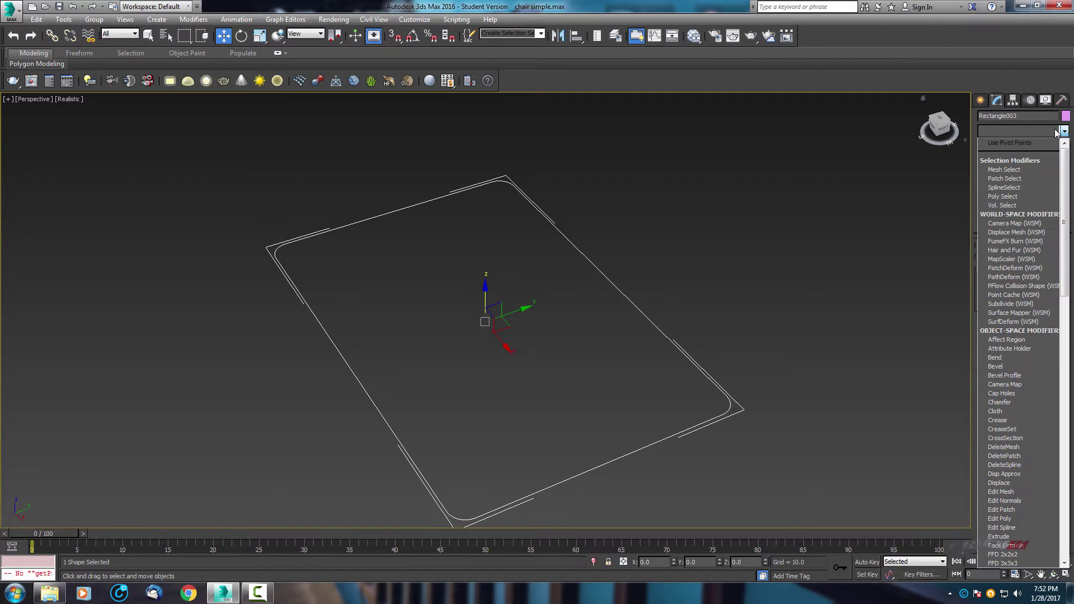
click(1049, 130)
key(e)
click(1048, 129)
key(e)
click(1031, 175)
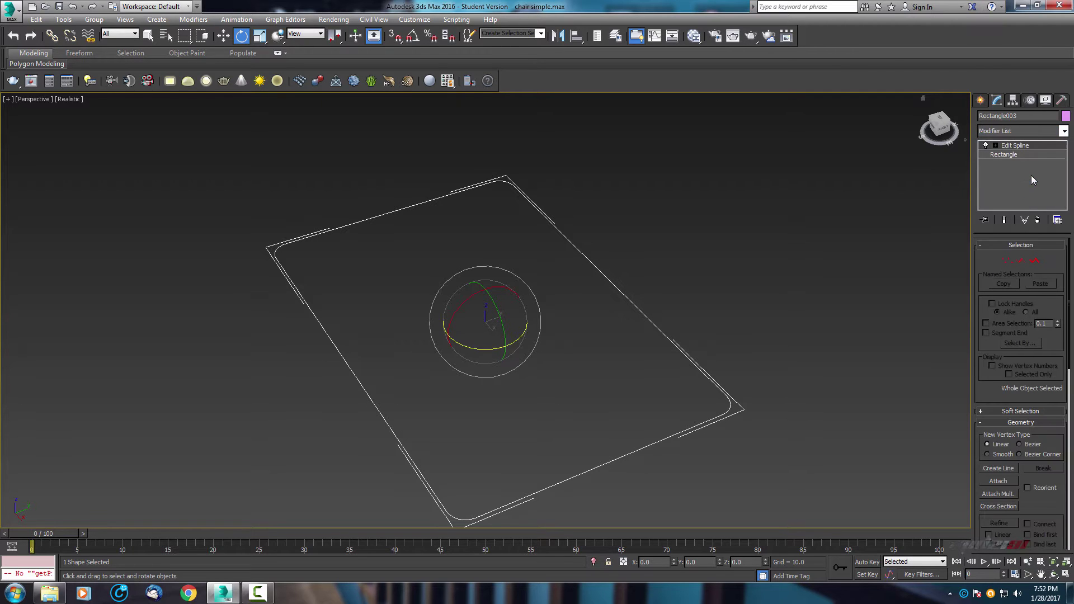
Select the rectangle's two long straight segments and divide each with 1 new vertex.
scroll(559, 272, up, 3)
scroll(581, 261, down, 3)
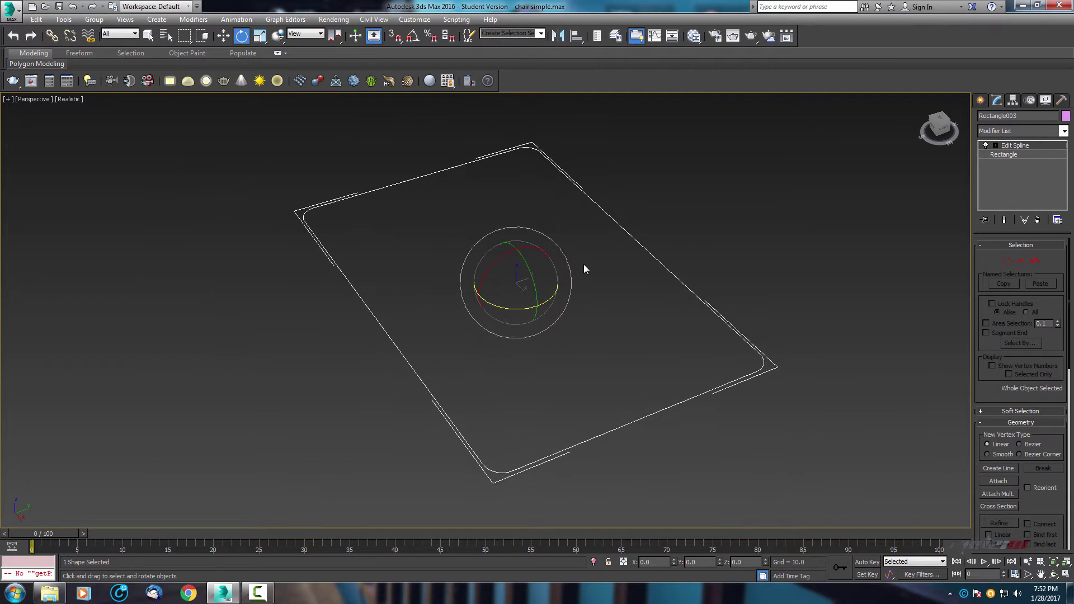
click(1021, 261)
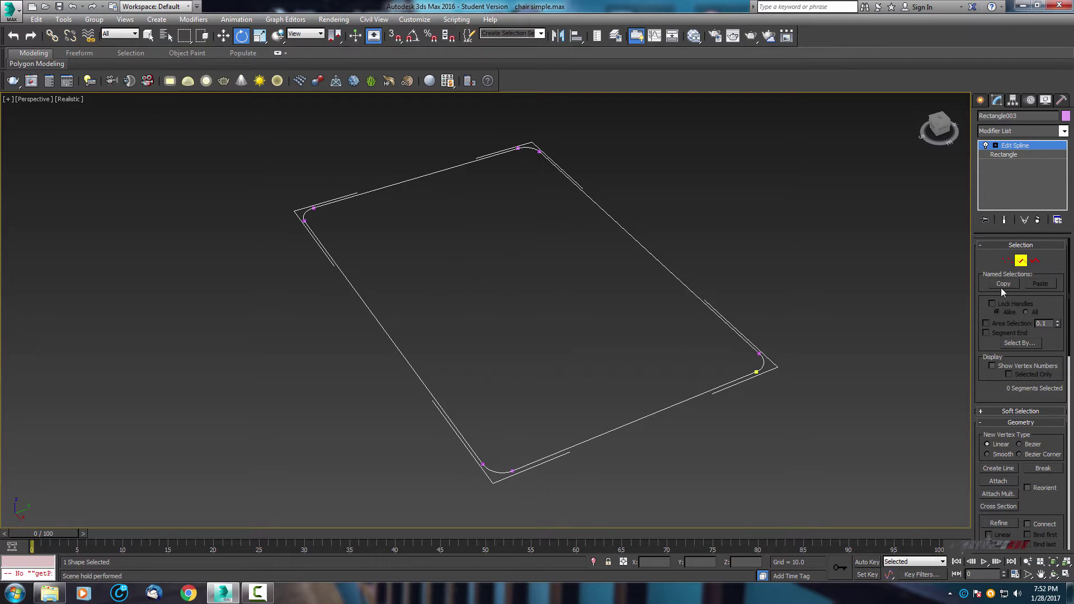
alt+middle_drag(693, 287, 748, 271)
drag(640, 179, 507, 426)
alt+middle_drag(700, 266, 656, 296)
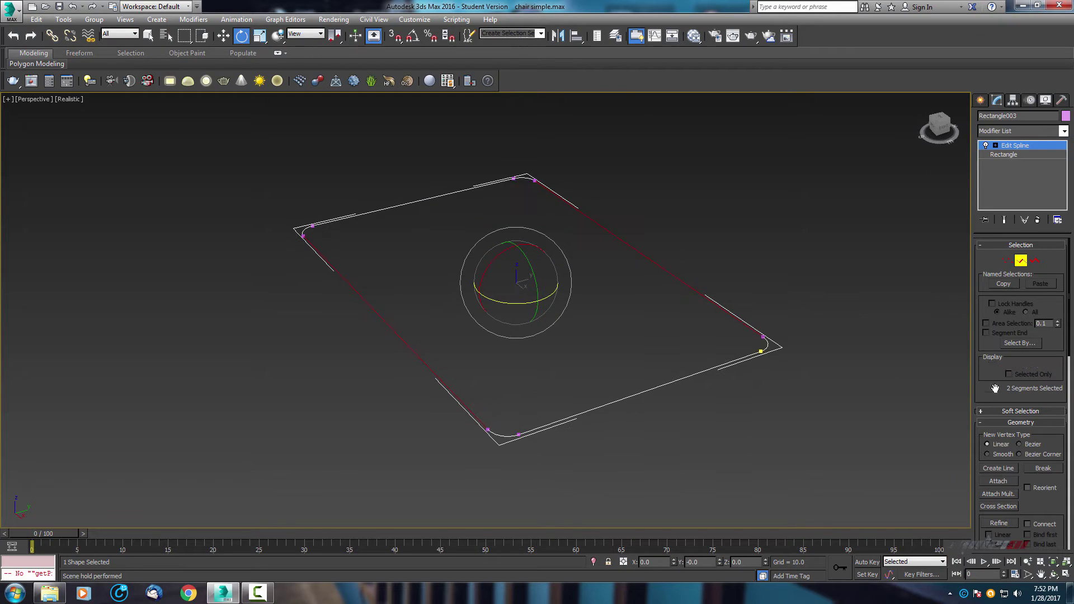
scroll(1002, 376, down, 3)
scroll(1005, 373, down, 10)
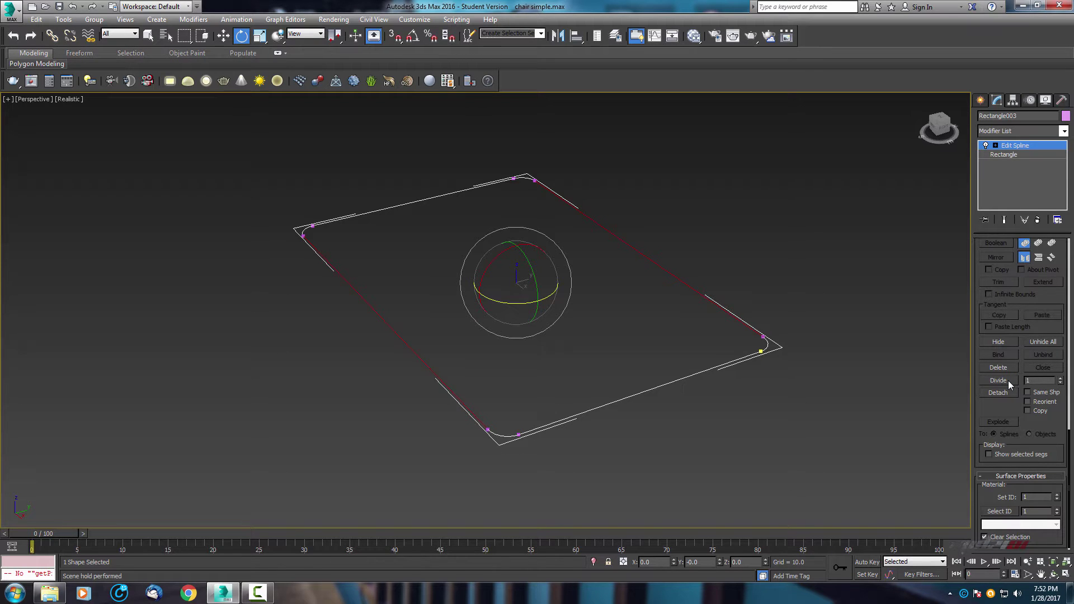
click(1007, 380)
mouse_move(660, 302)
alt+middle_down()
mouse_move(640, 306)
mouse_move(707, 295)
mouse_move(558, 322)
mouse_move(658, 284)
alt+middle_up()
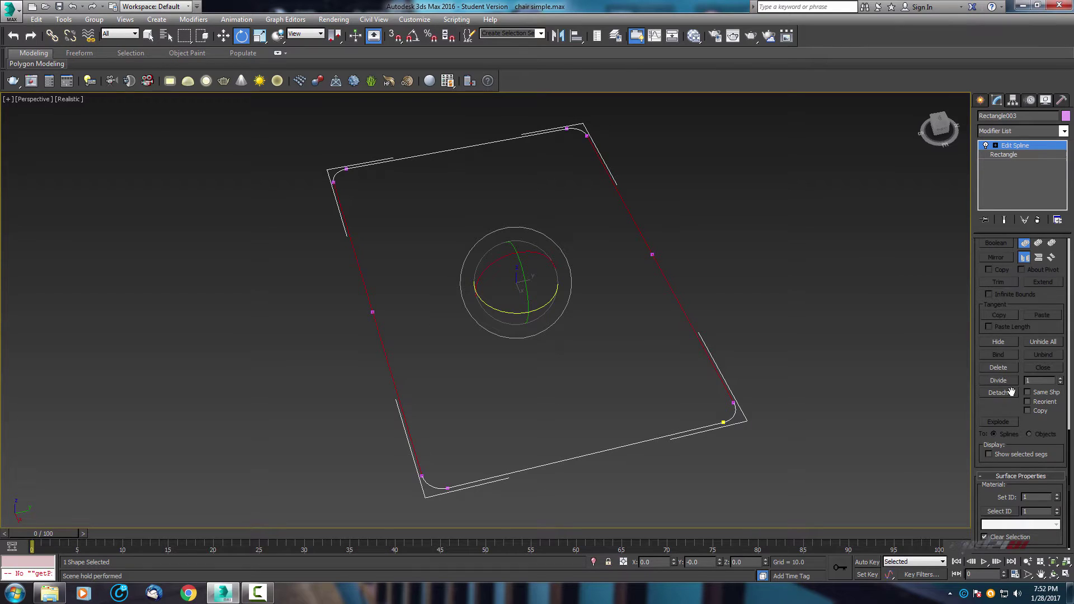
Select the new midpoint vertex on the long side toward positive Y and activate the Move tool at vertex level.
scroll(999, 407, up, 5)
scroll(1012, 390, up, 8)
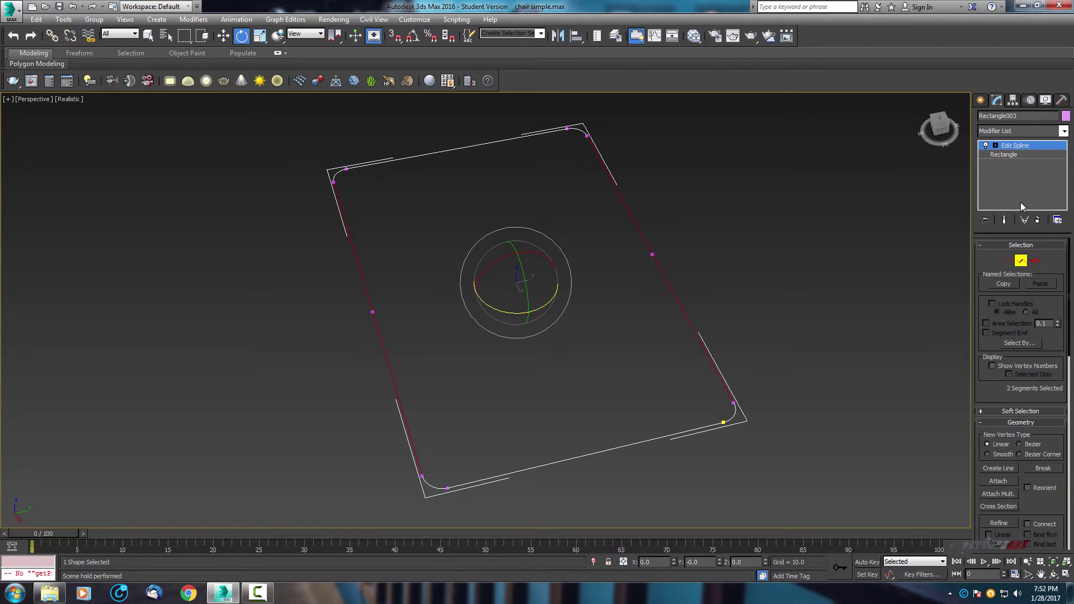
click(1007, 265)
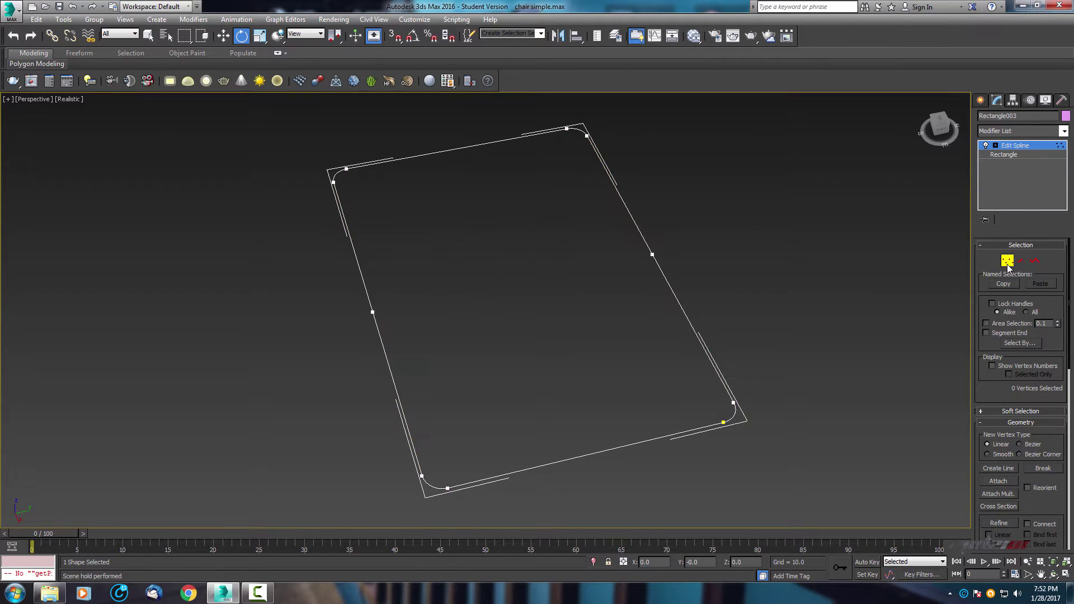
middle_drag(697, 202, 743, 204)
drag(649, 307, 650, 308)
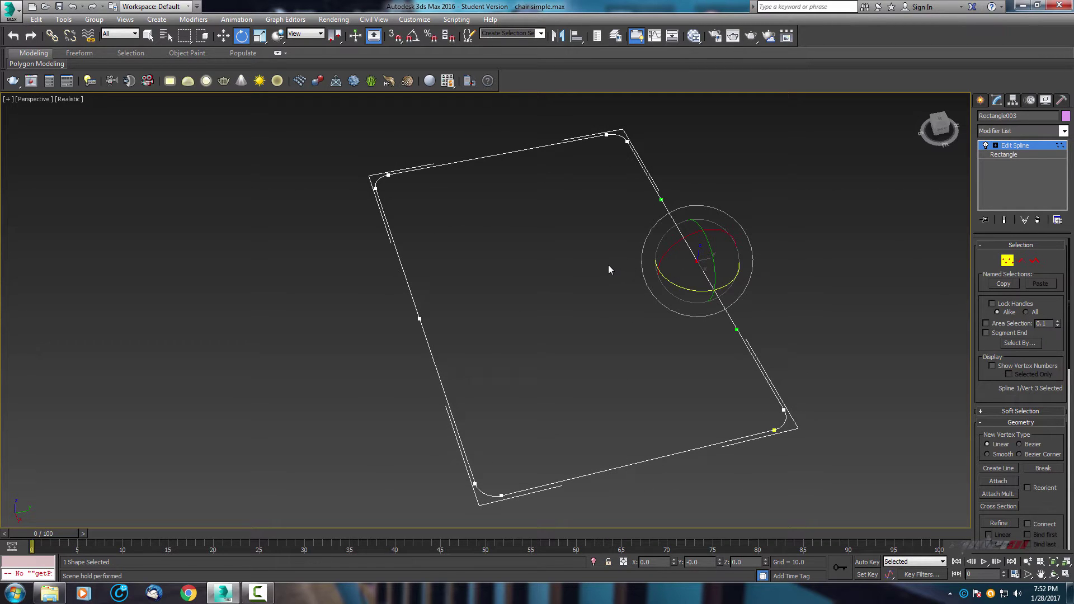
key(2)
drag(717, 253, 645, 307)
key(1)
key(w)
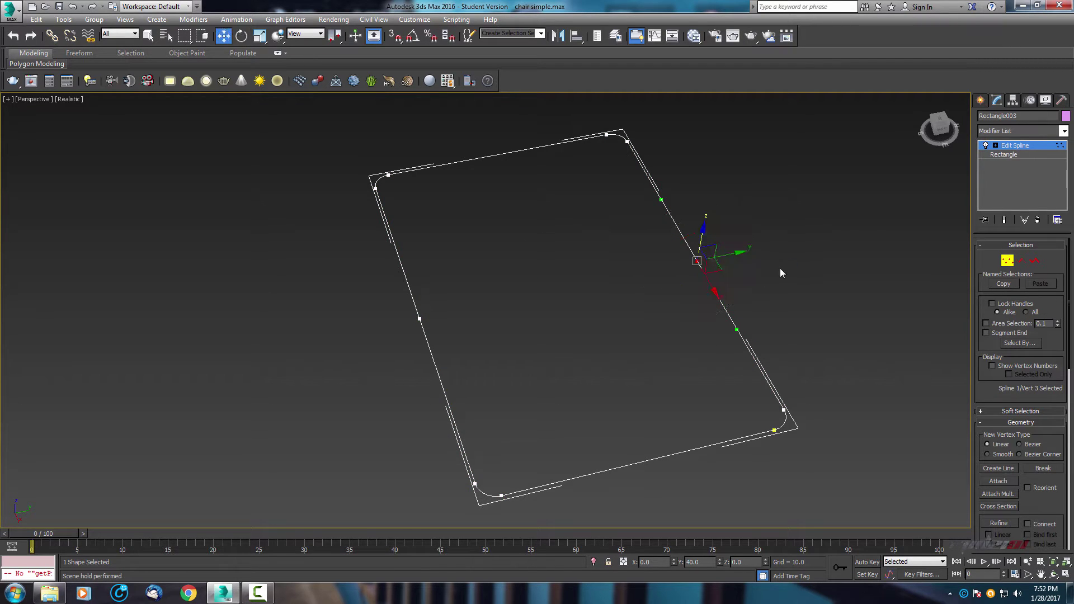
Try to move the selected midpoint vertex inward along the Y axis.
alt+middle_drag(775, 273, 761, 245)
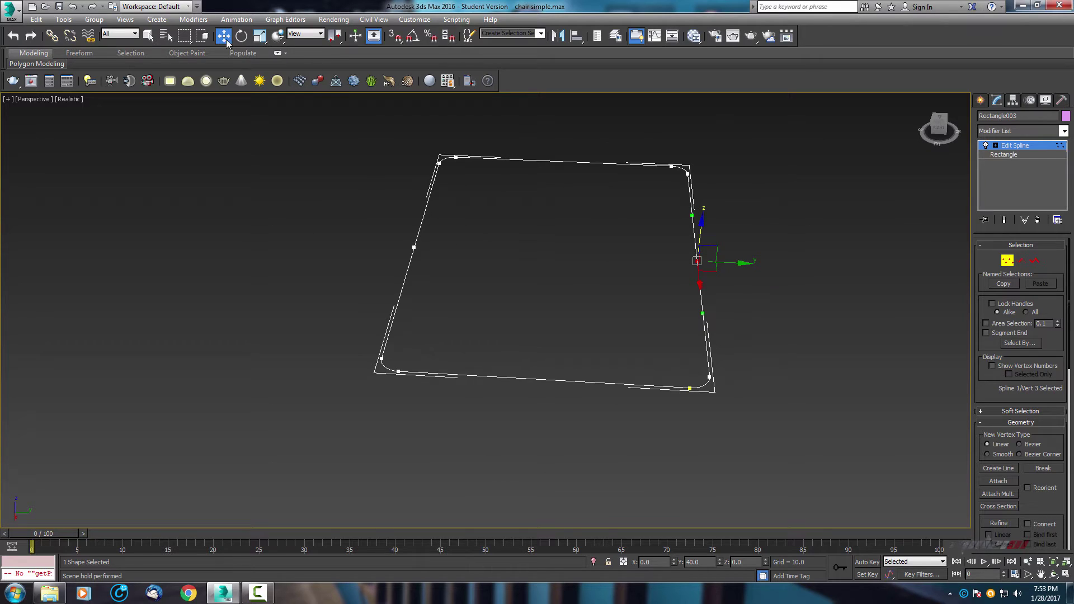
scroll(523, 261, down, 3)
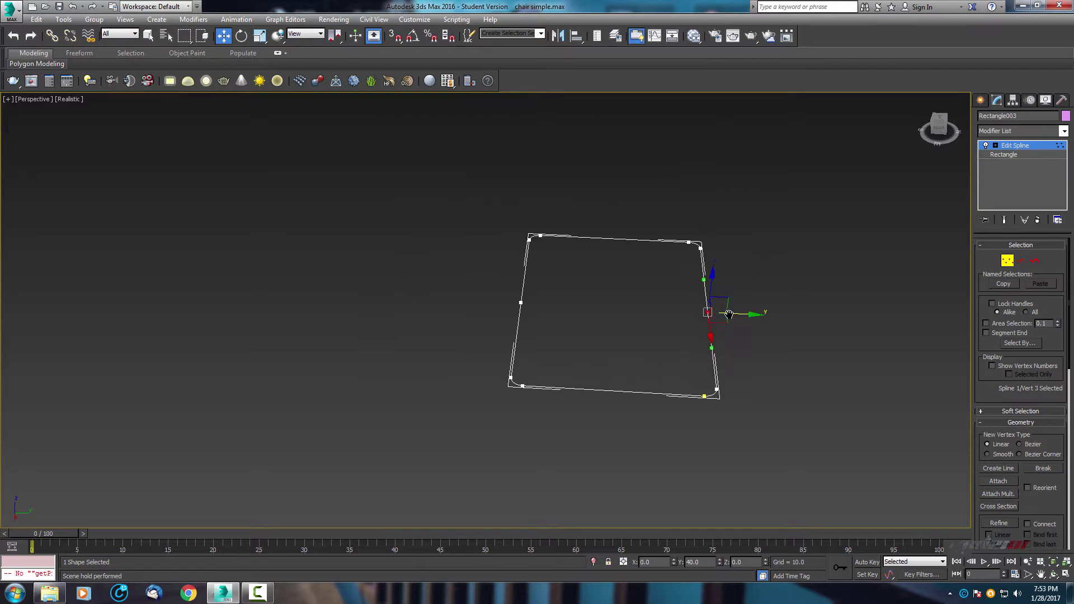
scroll(522, 261, up, 3)
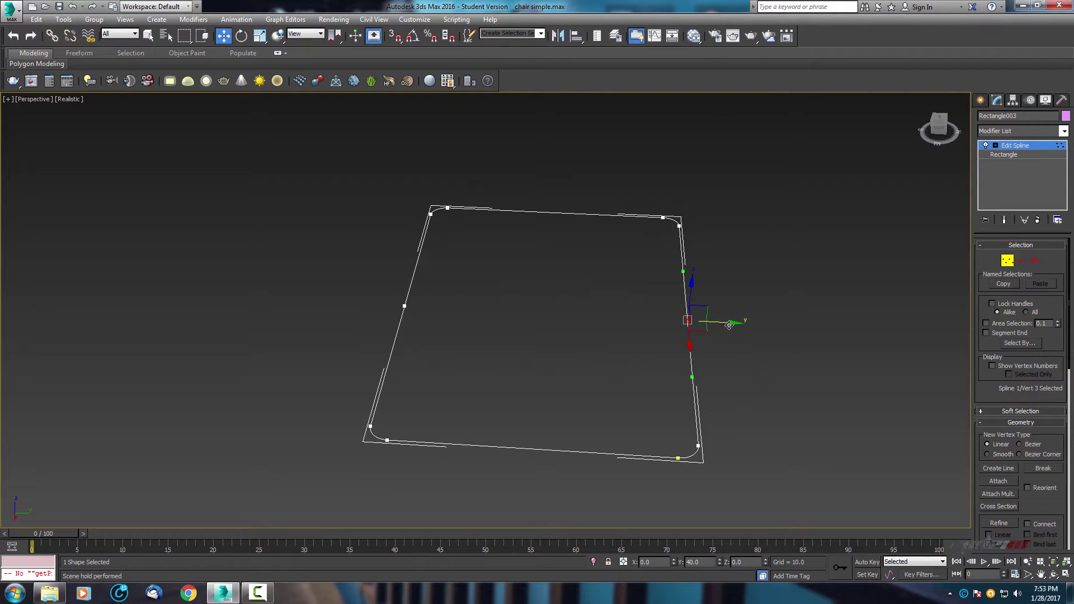
drag(727, 324, 656, 324)
key(ctrl+x)
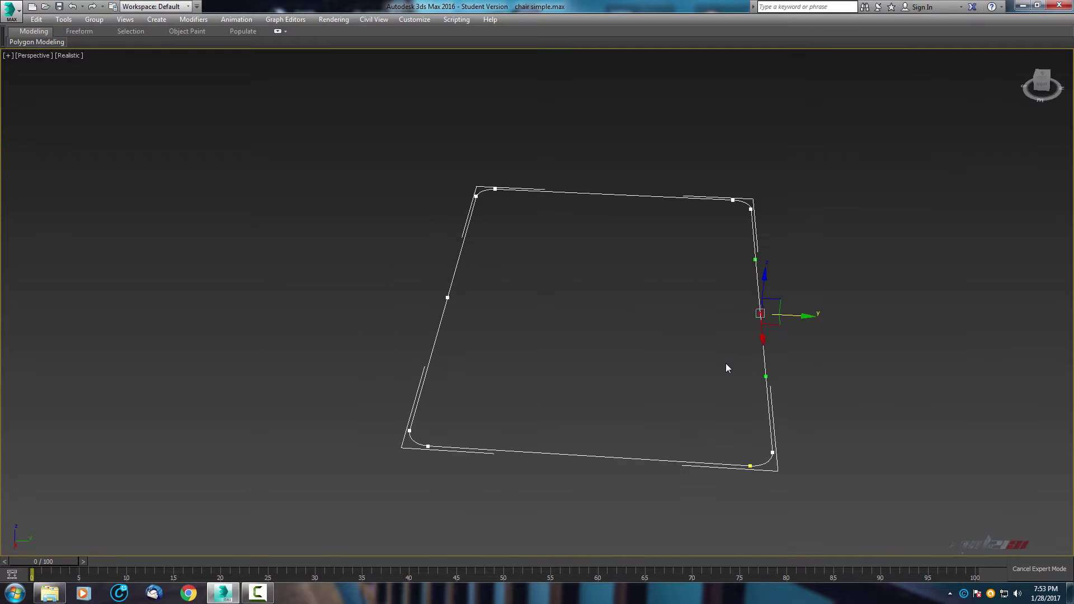
key(ctrl+x)
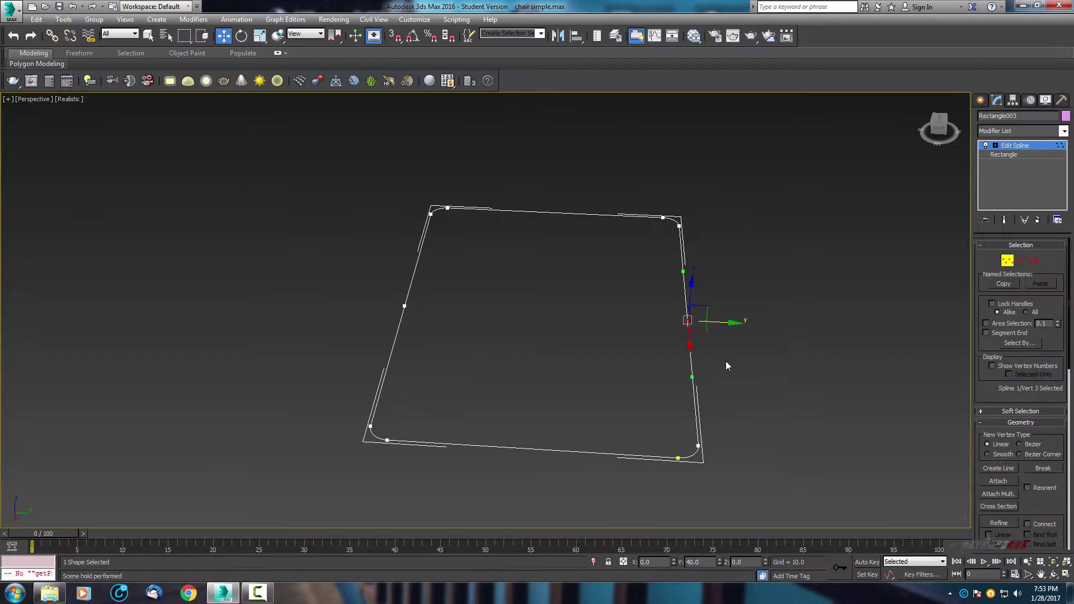
Move the selected midpoint vertex inward to an absolute Y position of 30 with the Move transform type-in.
scroll(738, 346, up, 3)
middle_drag(750, 344, 774, 302)
scroll(649, 287, down, 3)
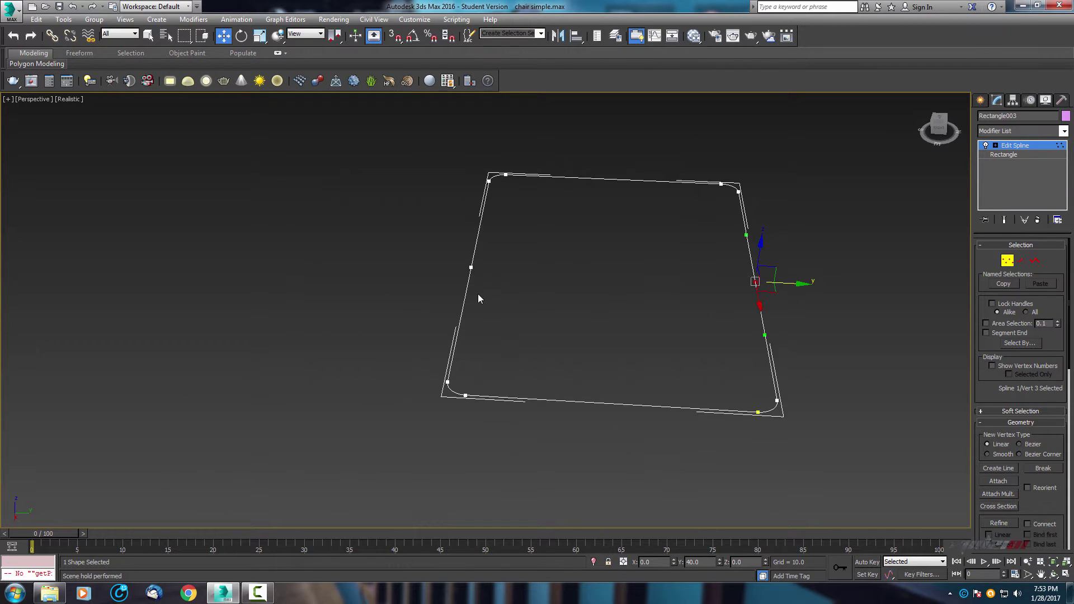
middle_drag(658, 326, 582, 314)
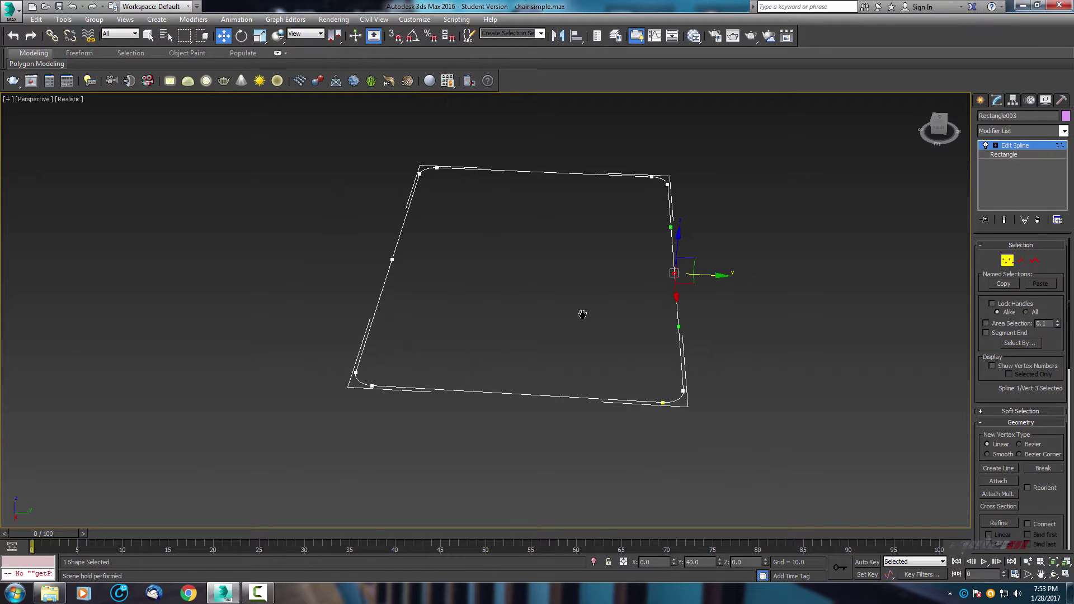
right_click(674, 274)
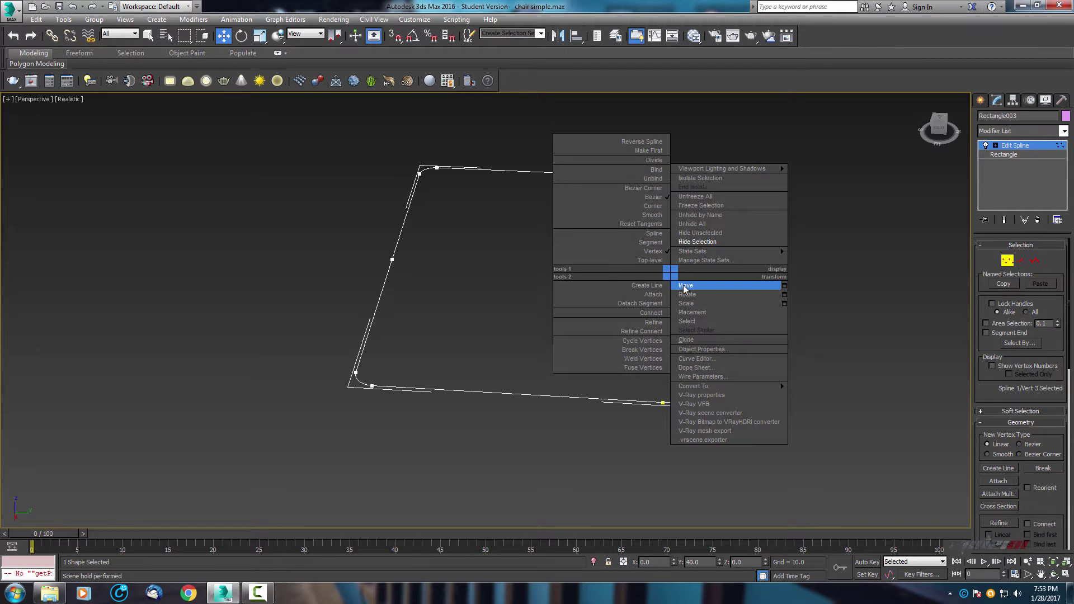
click(784, 287)
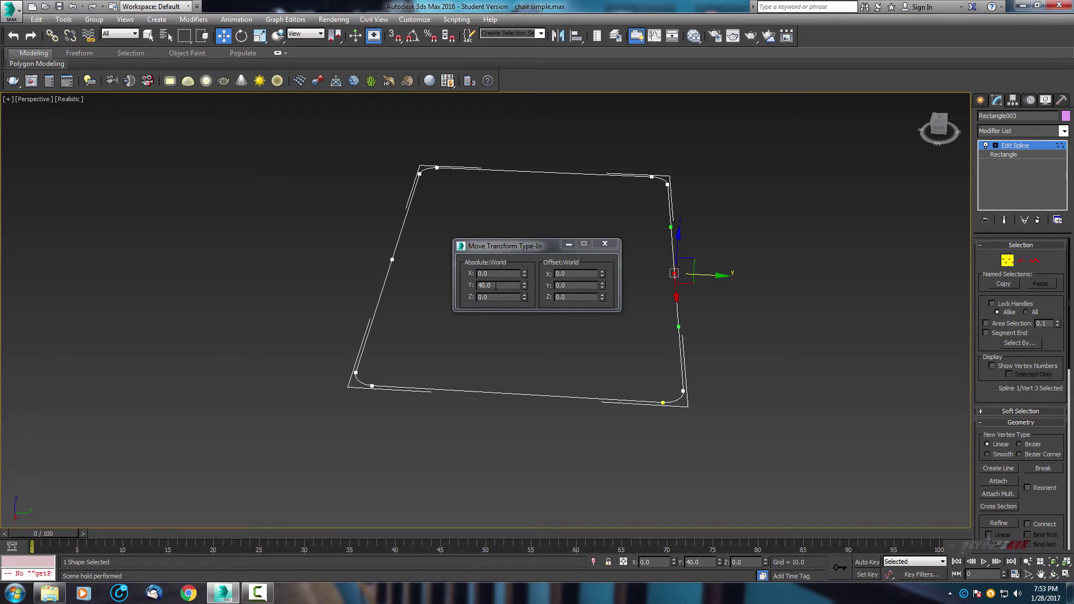
drag(502, 286, 467, 281)
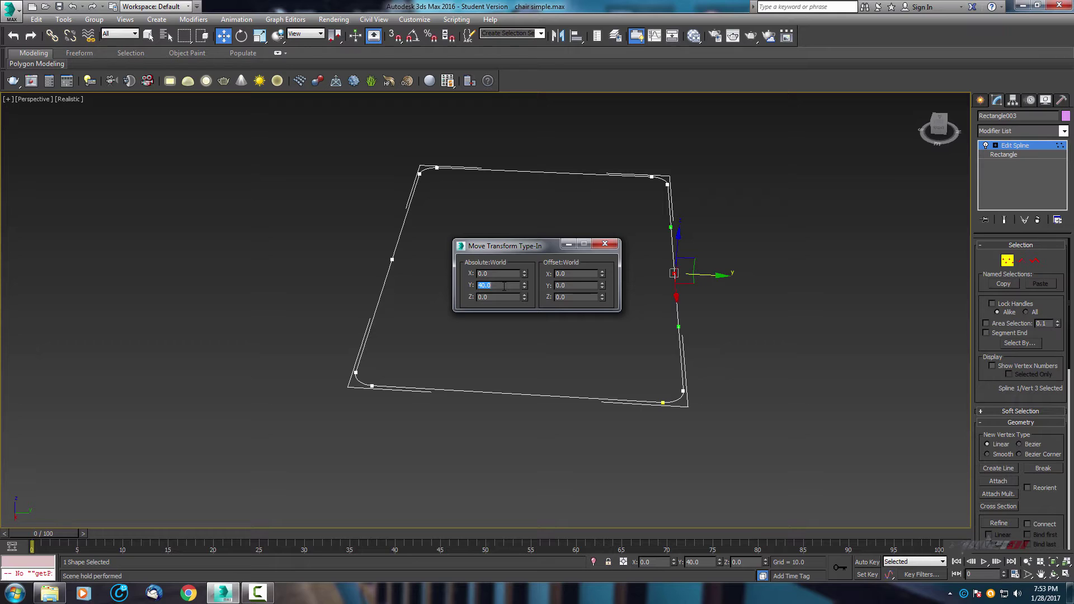
text(30)
key(Return)
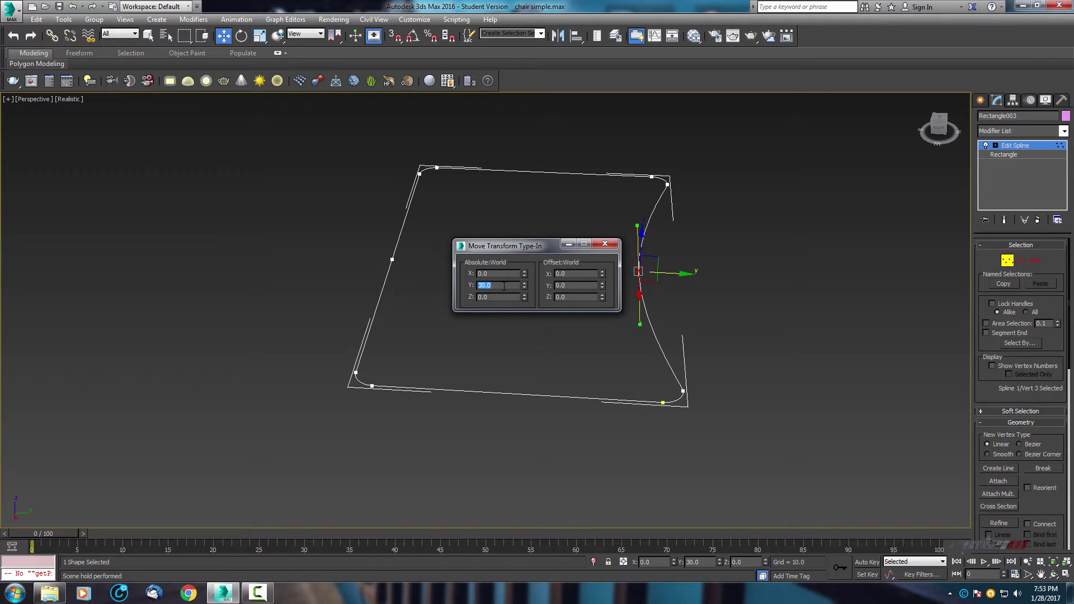
click(604, 244)
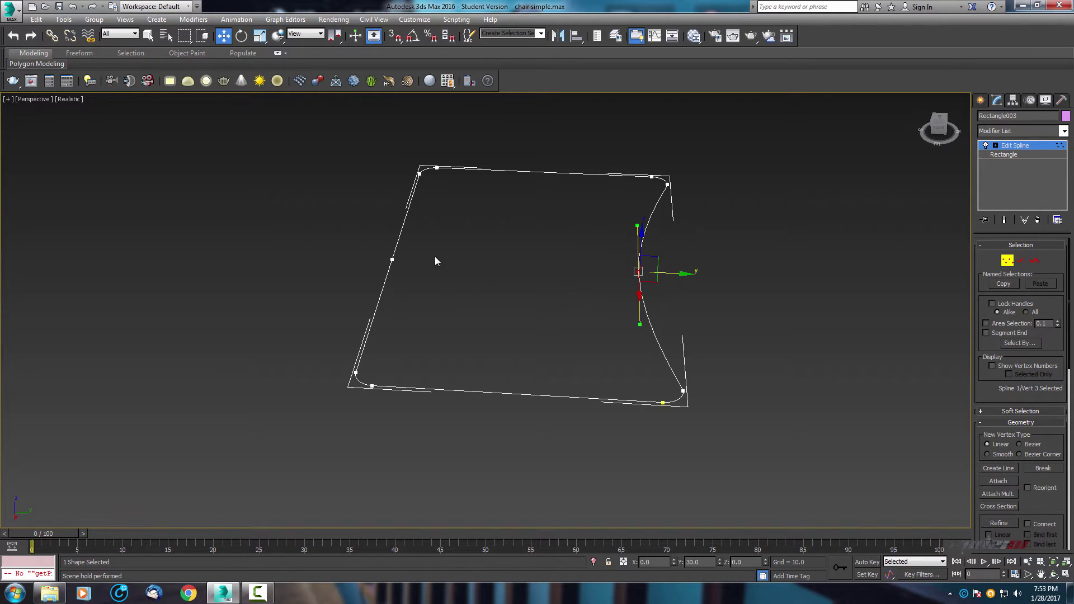
Select the opposite long side's midpoint vertex and move it inward to an absolute Y position of -30.
drag(444, 245, 364, 289)
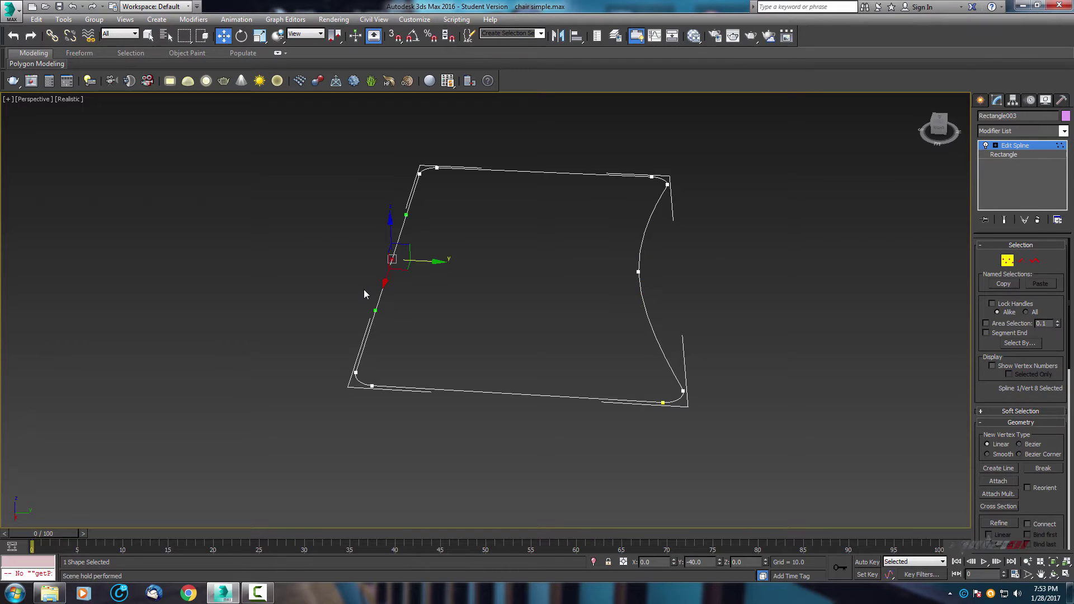
right_click(394, 260)
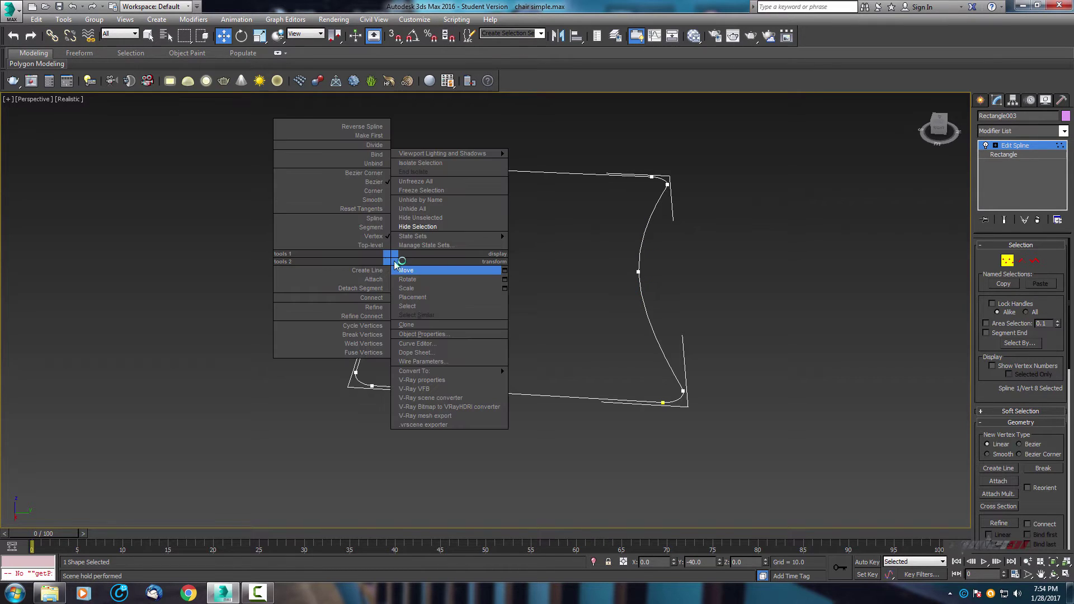
click(503, 271)
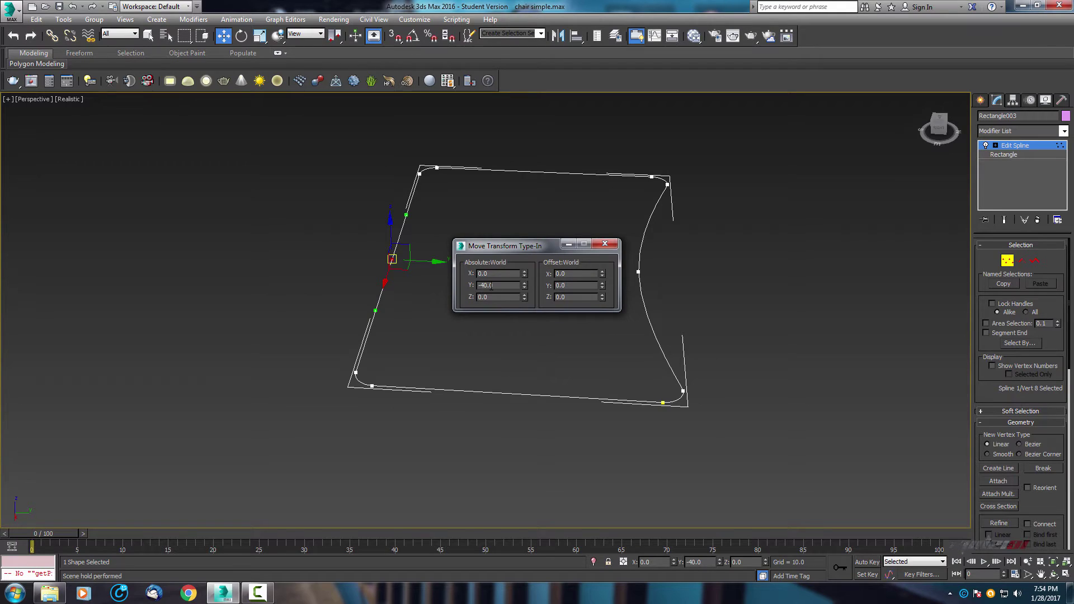
drag(492, 287, 483, 287)
text(-30)
key(Return)
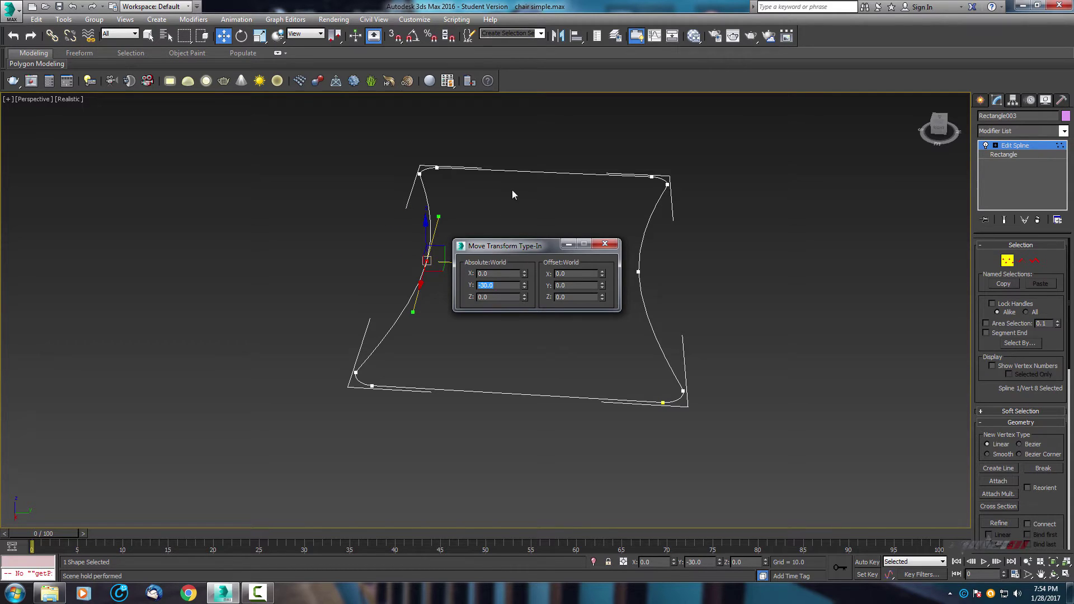
alt+middle_drag(511, 191, 504, 237)
click(605, 244)
Re-enter -30 as the selected vertex's Y coordinate using the coordinate display.
scroll(477, 222, down, 3)
scroll(479, 223, up, 3)
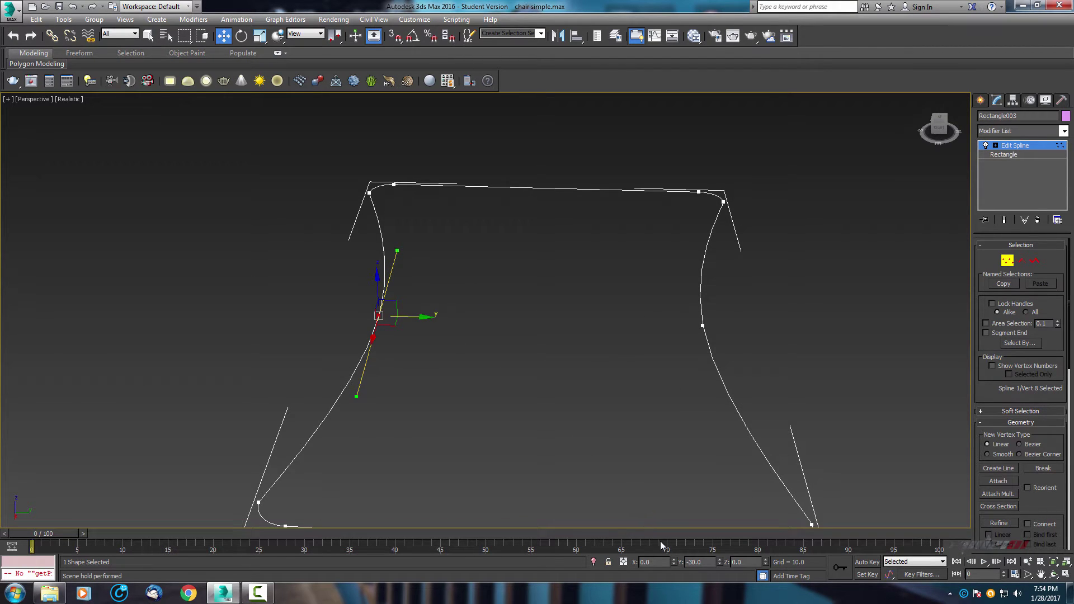
double_click(710, 563)
mouse_move(725, 564)
mouse_down()
mouse_move(732, 601)
mouse_move(734, 11)
mouse_move(715, 572)
mouse_up()
double_click(711, 562)
text(-3)
key(Return)
alt+middle_drag(542, 277, 459, 284)
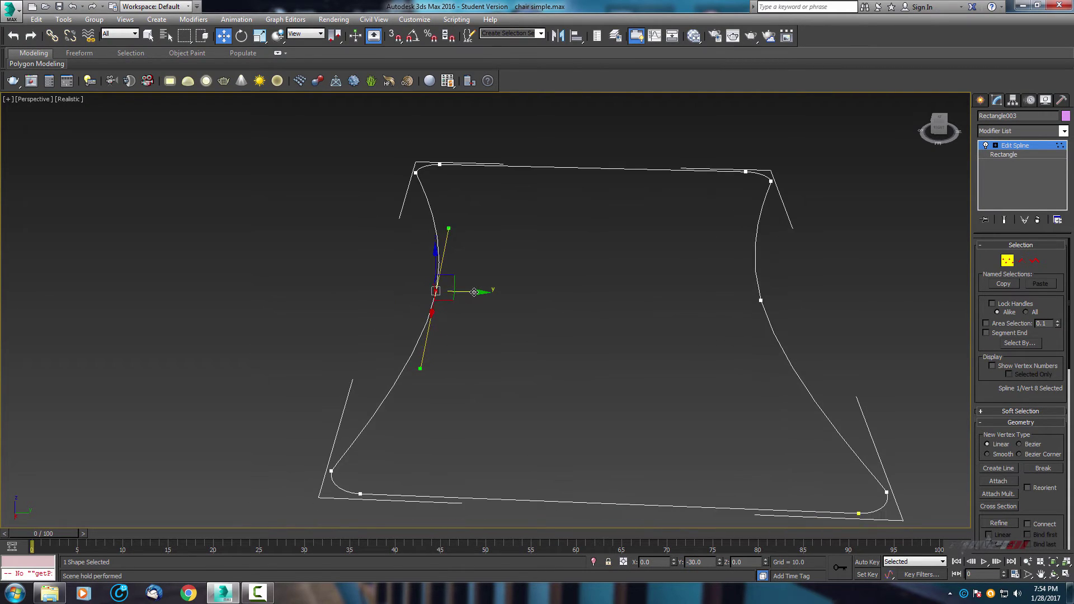
middle_drag(675, 208, 605, 249)
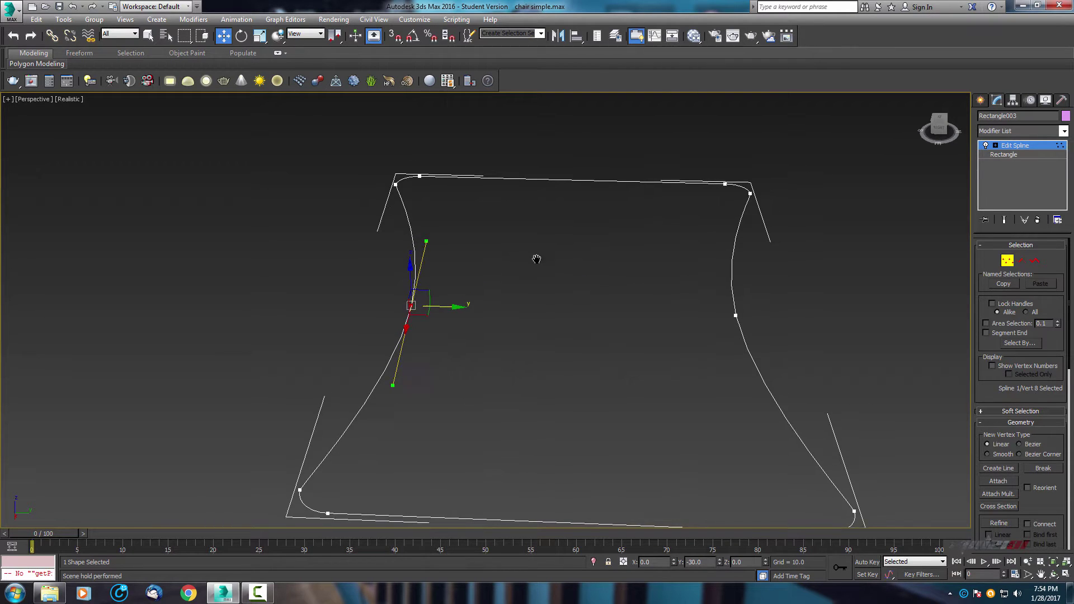
scroll(520, 253, down, 4)
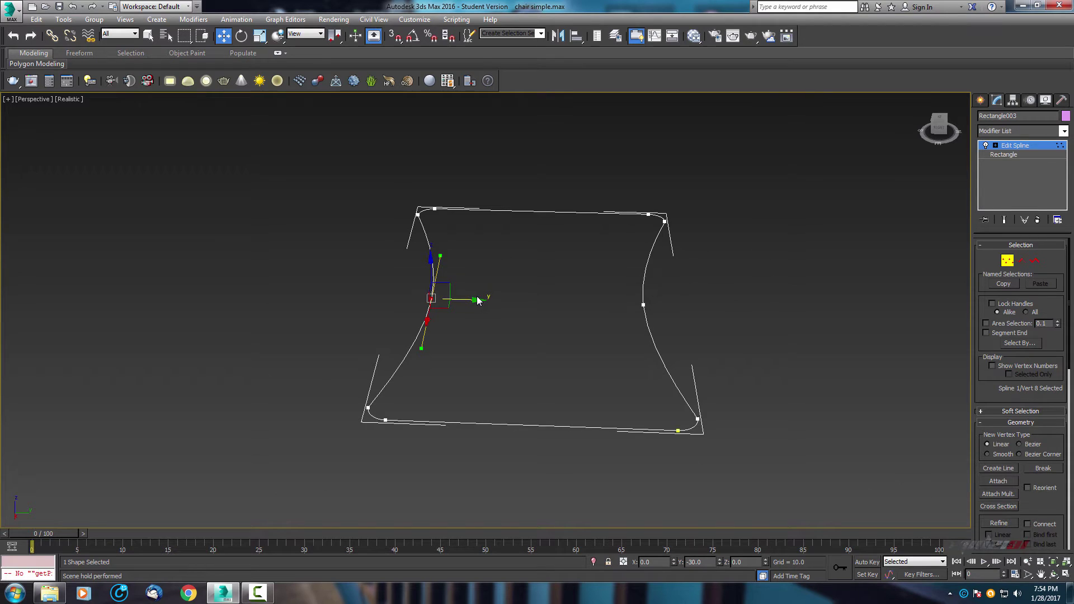
scroll(473, 298, up, 3)
middle_drag(473, 298, 470, 286)
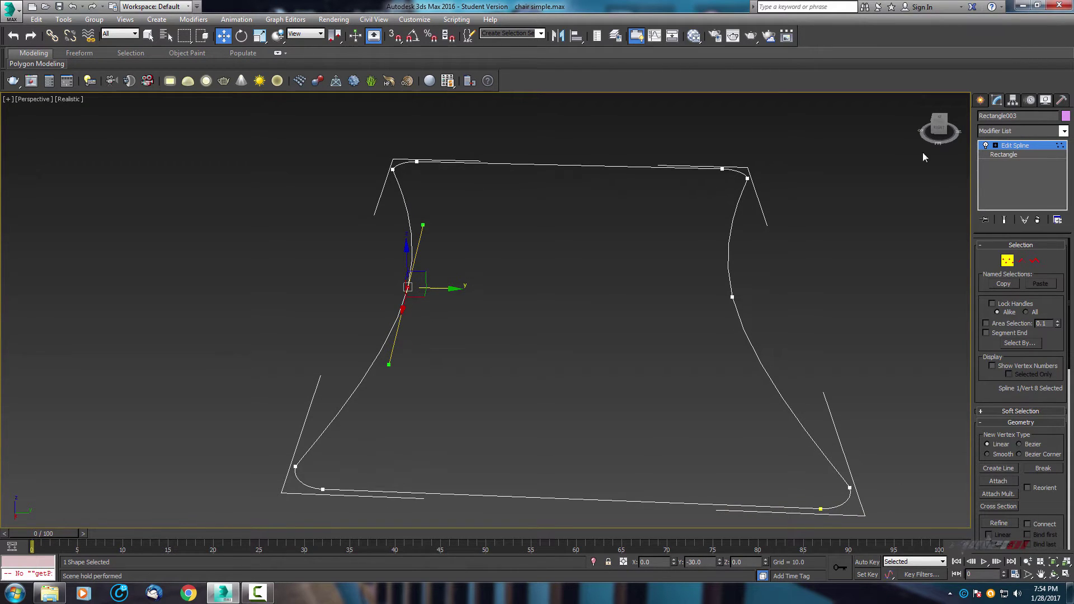
middle_drag(466, 248, 456, 256)
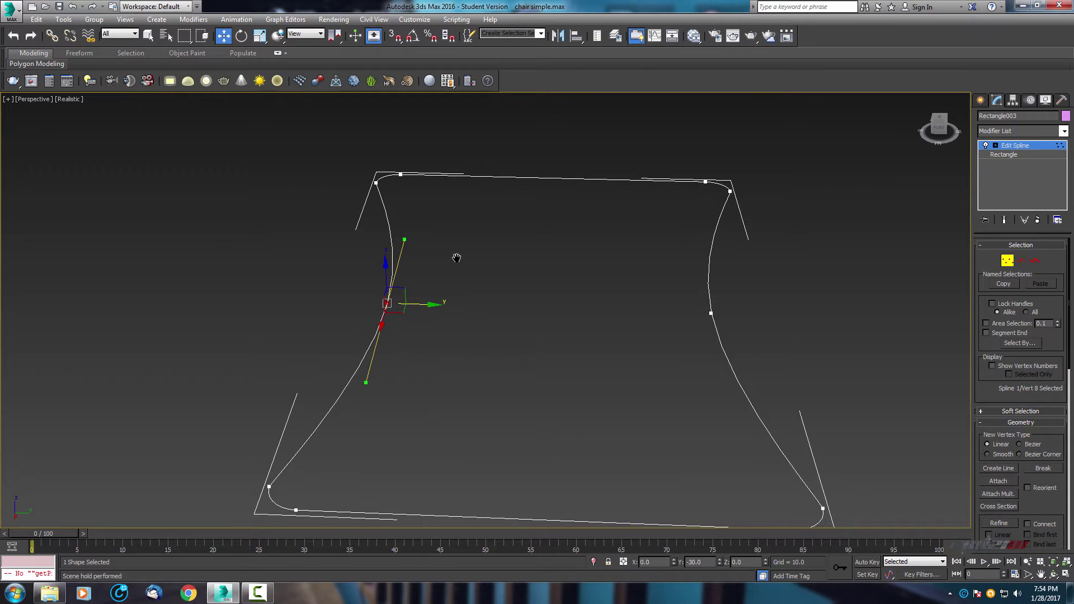
Add an Extrude modifier with an amount of 2 to the shaped spline and display edged faces.
click(1034, 129)
text(ex)
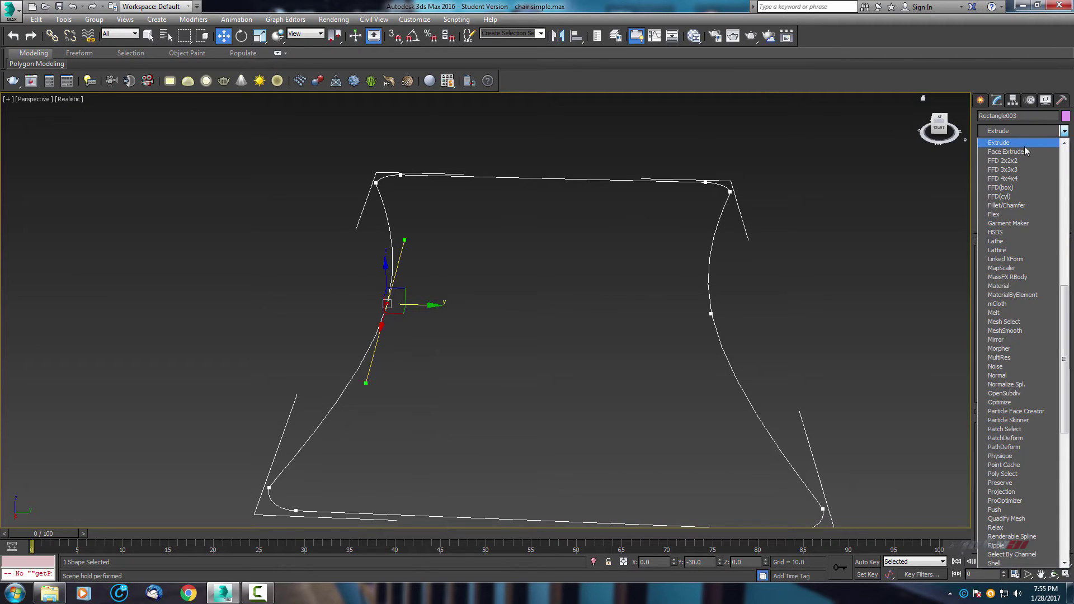
click(1022, 145)
middle_drag(542, 264, 535, 211)
key(F4)
scroll(542, 206, up, 3)
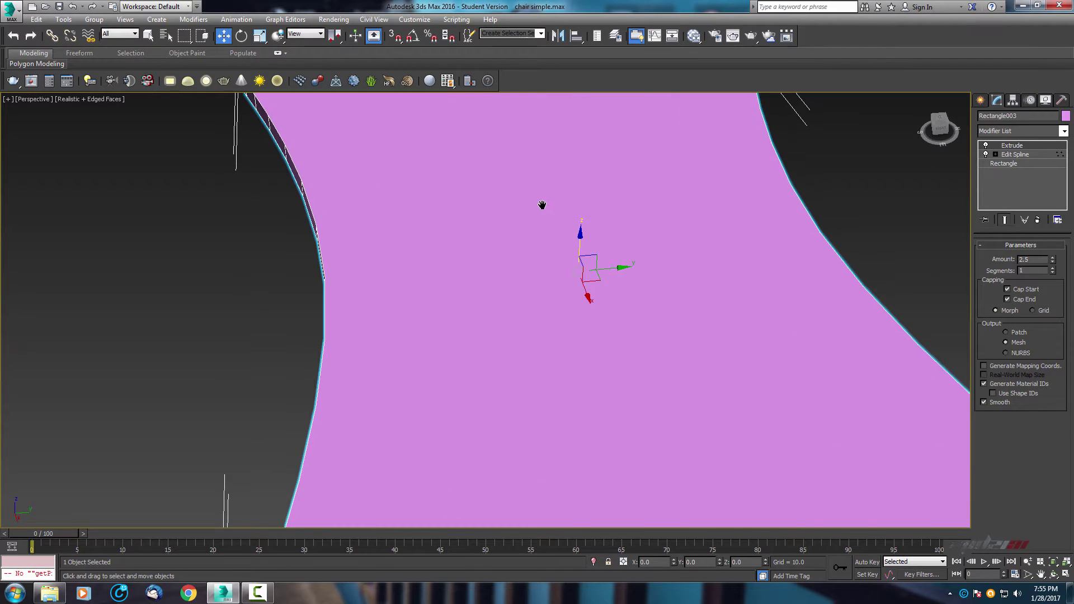
scroll(542, 207, down, 3)
double_click(1039, 259)
text(2)
key(Return)
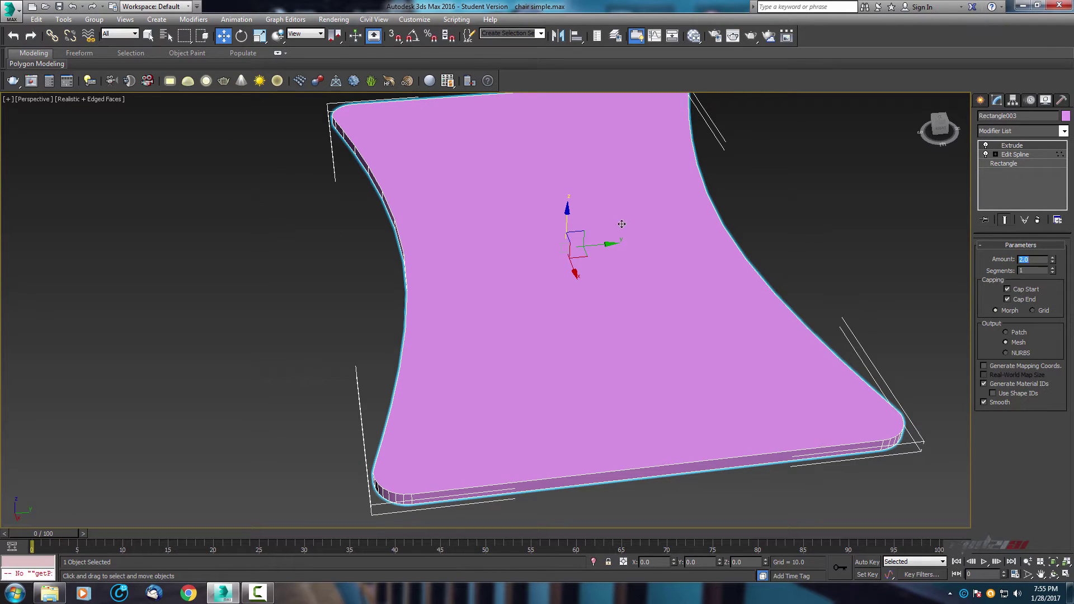
Add a Quadify Mesh modifier to the extruded slab.
alt+middle_drag(525, 273, 604, 313)
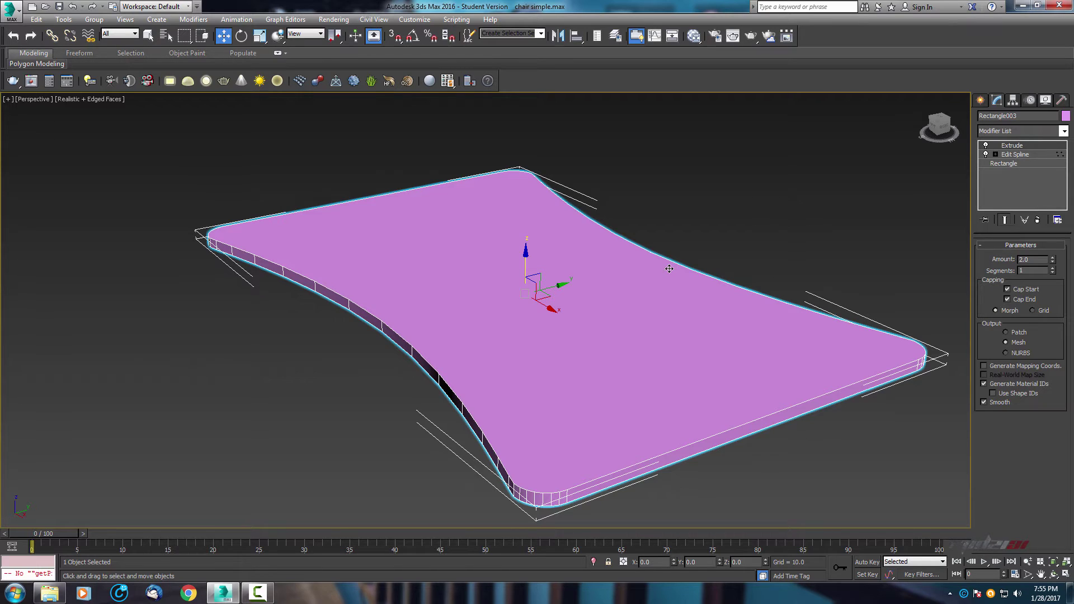
alt+middle_drag(659, 262, 696, 268)
click(1010, 132)
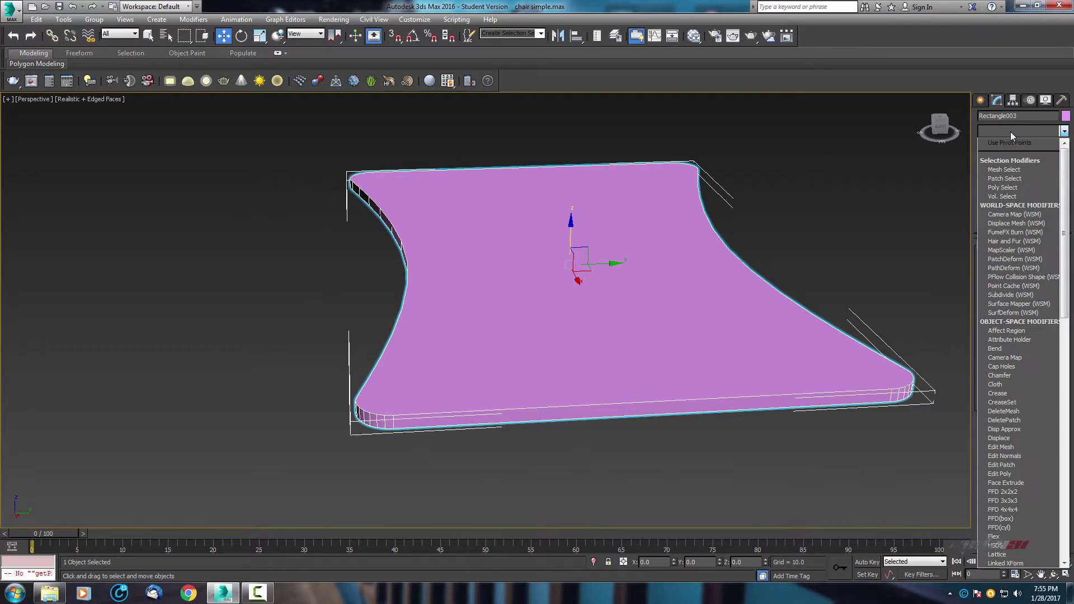
key(q)
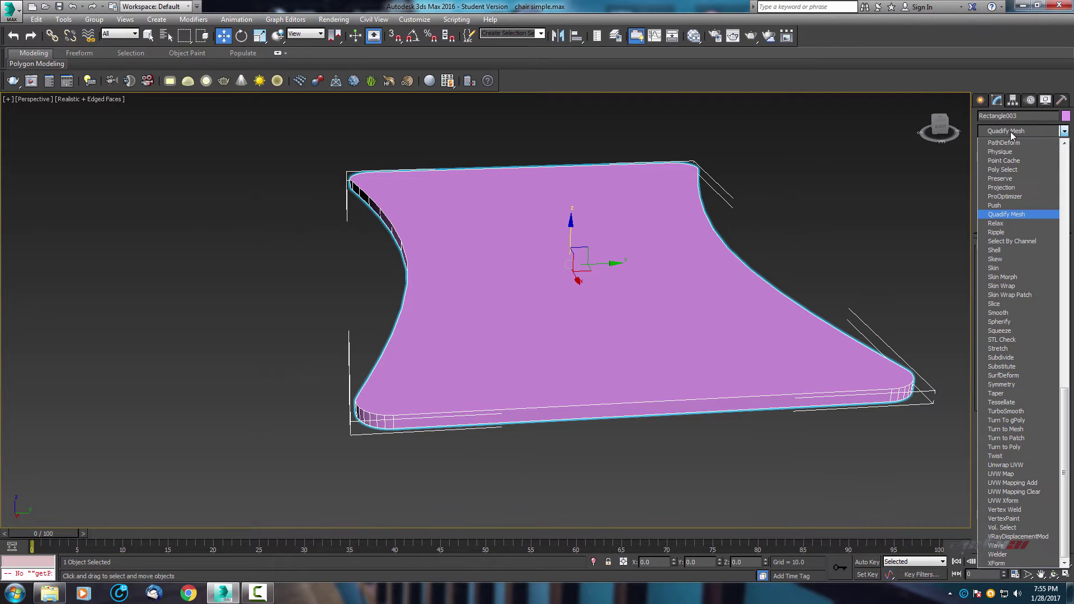
click(1006, 214)
Add a Bend modifier to the quadified slab and set its angle to 70.
mouse_move(578, 262)
alt+middle_down()
mouse_move(352, 257)
mouse_move(554, 274)
mouse_move(546, 257)
mouse_move(564, 249)
alt+middle_up()
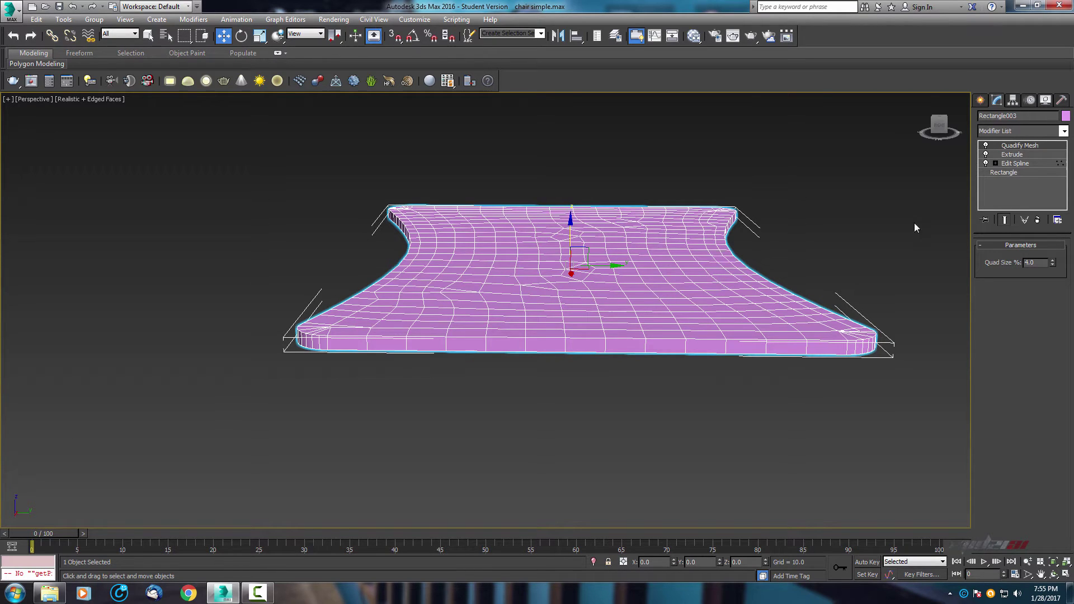
middle_drag(565, 245, 561, 260)
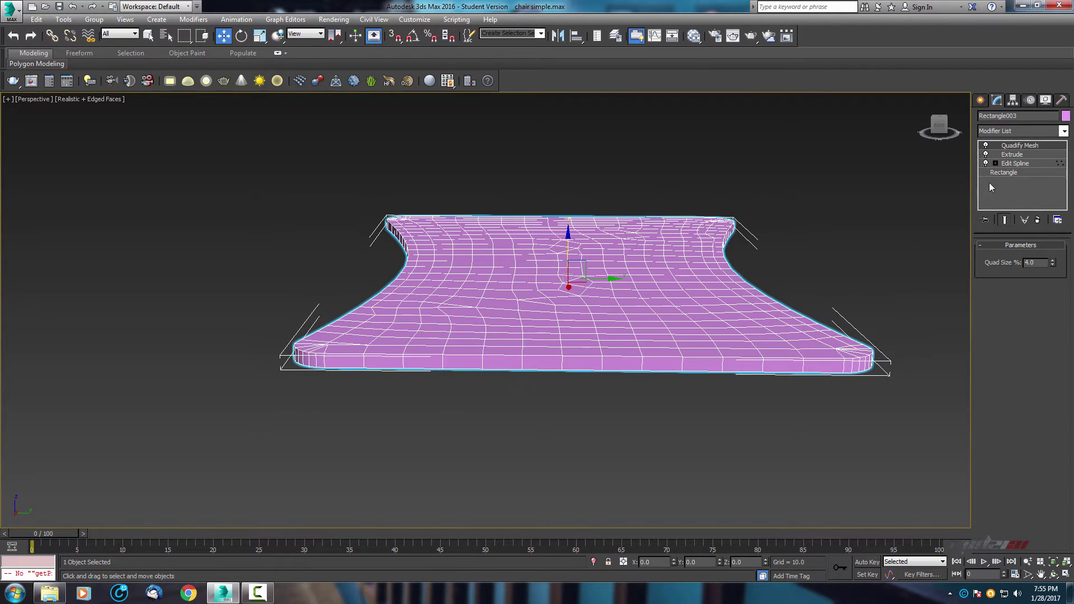
click(1029, 132)
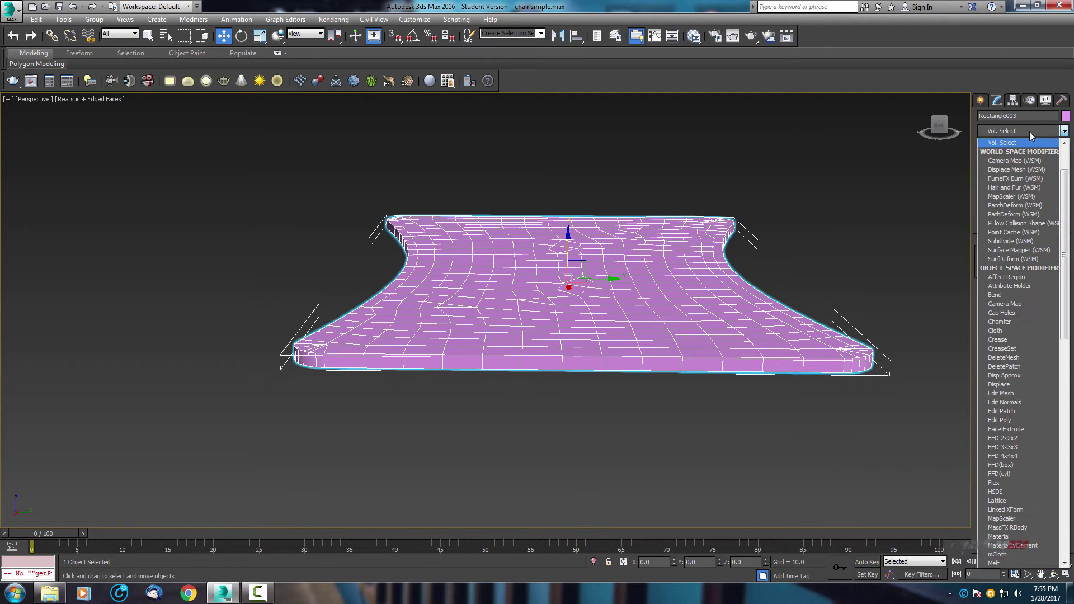
key(b)
click(1016, 142)
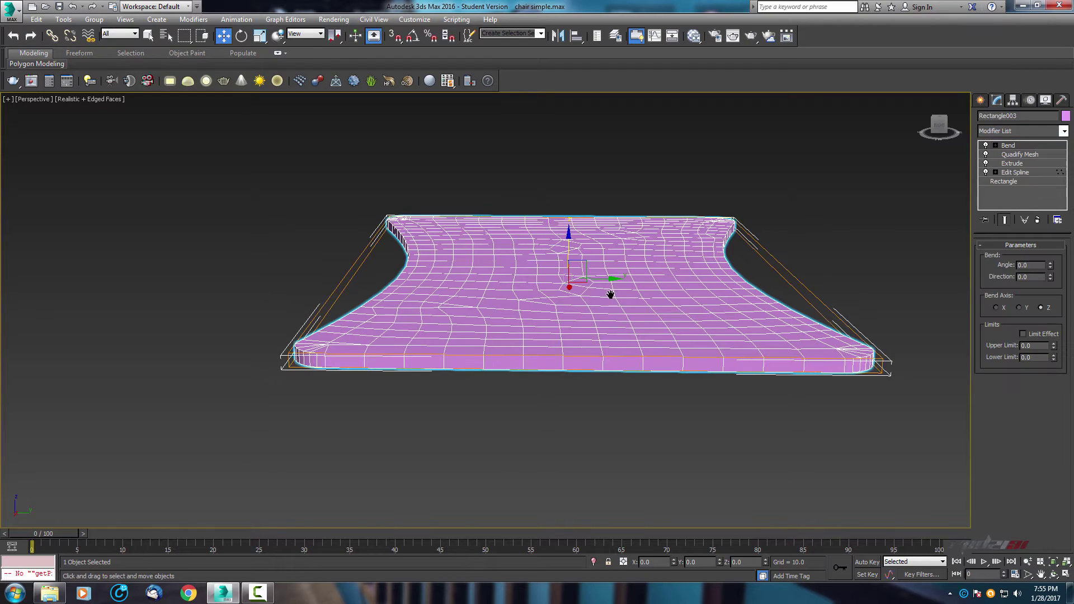
scroll(607, 284, down, 3)
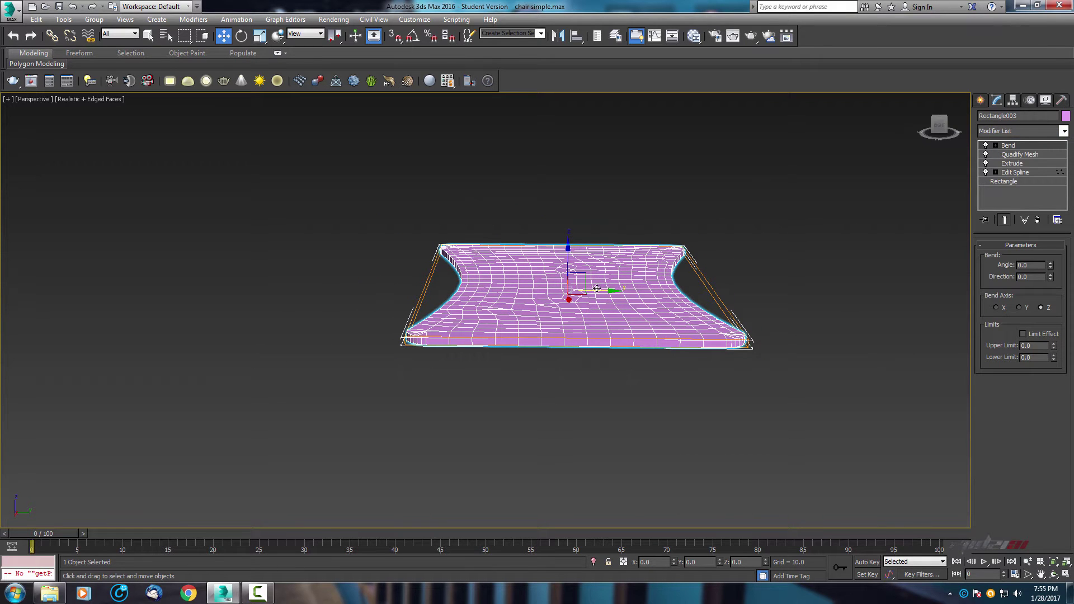
scroll(580, 288, up, 3)
middle_drag(579, 288, 552, 310)
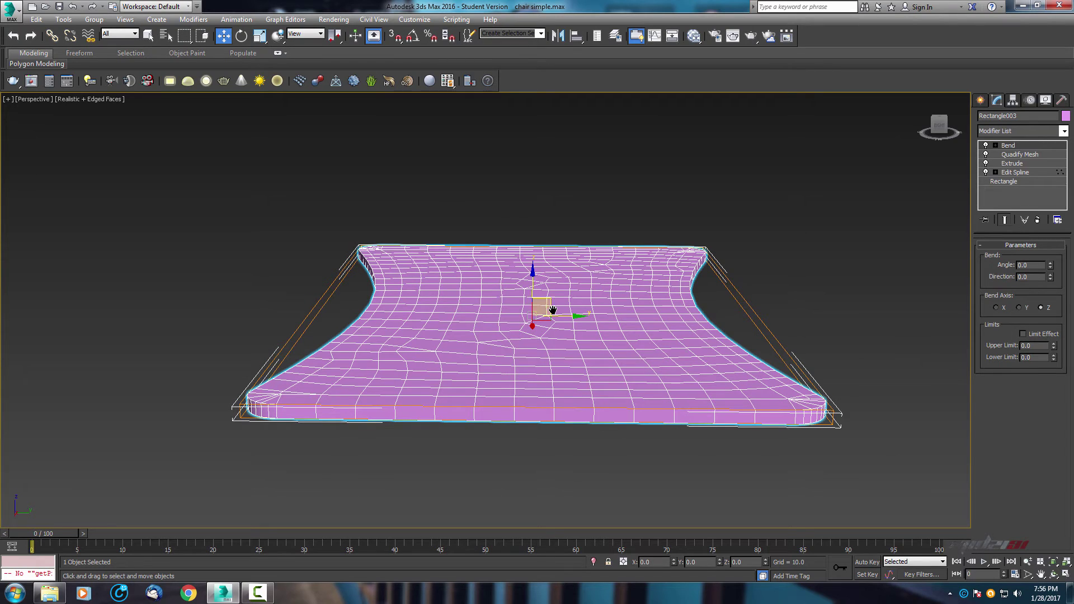
click(1040, 265)
text(7)
text(70)
key(Return)
Try the bend along the Y and X axes, leaving the bend axis on Y.
scroll(774, 260, down, 3)
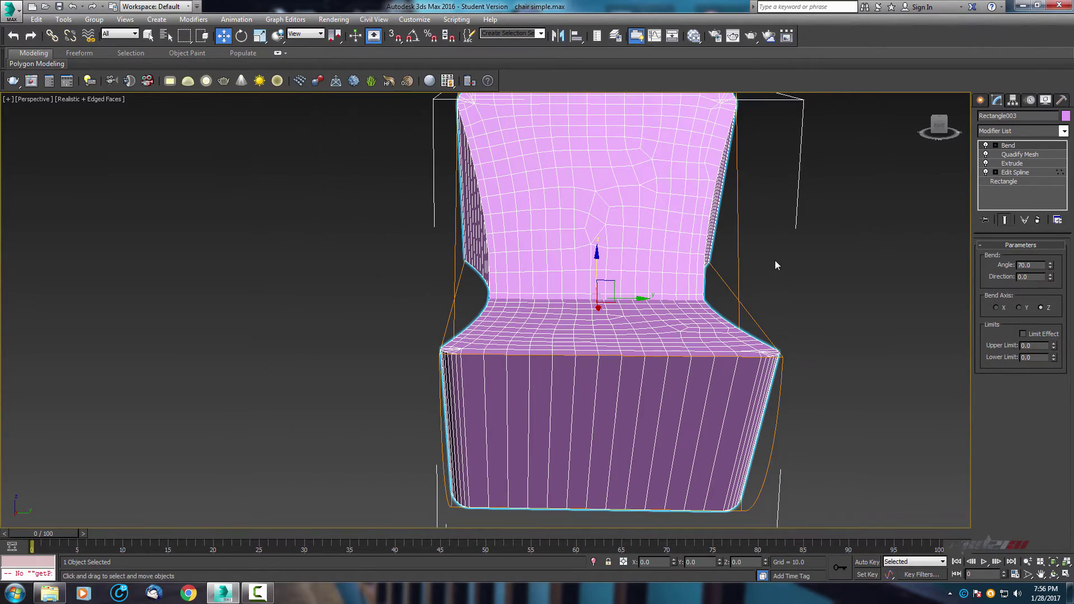
mouse_move(586, 264)
alt+middle_down()
mouse_move(682, 250)
mouse_move(586, 261)
alt+middle_up()
scroll(586, 260, up, 4)
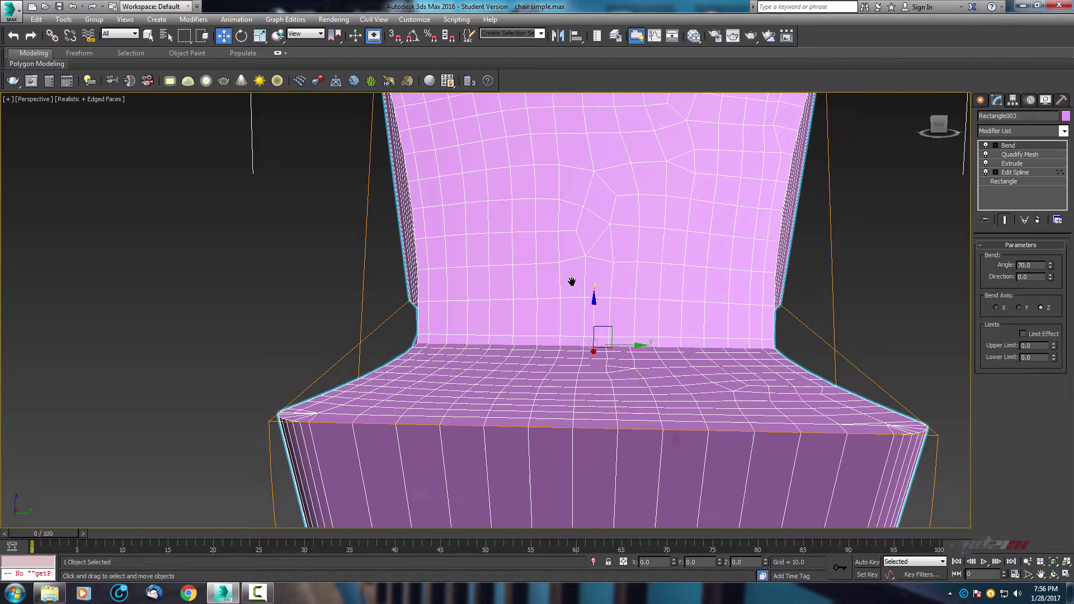
click(1019, 307)
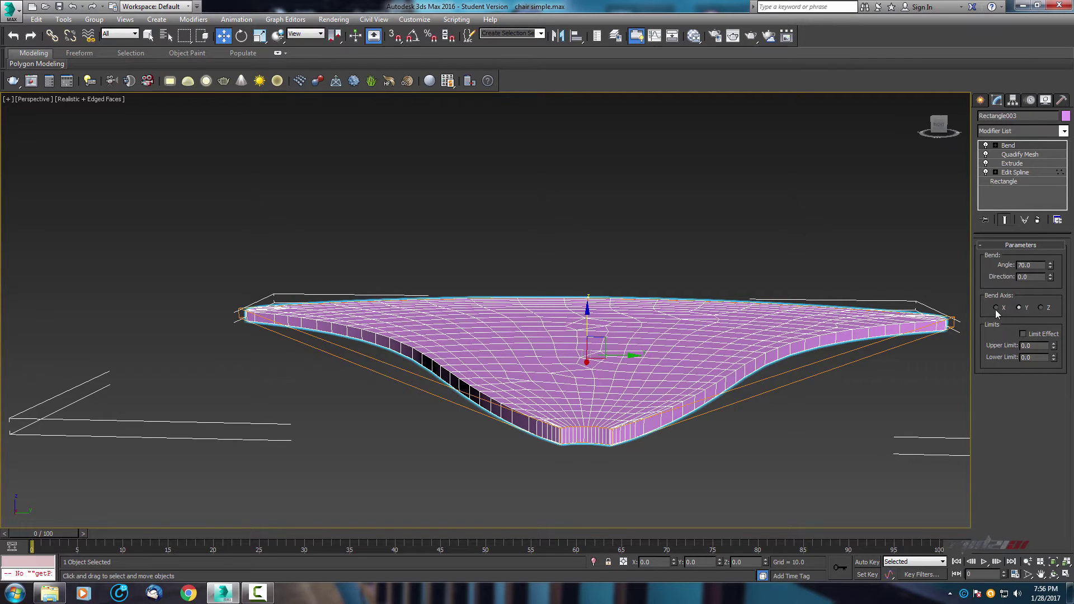
click(997, 308)
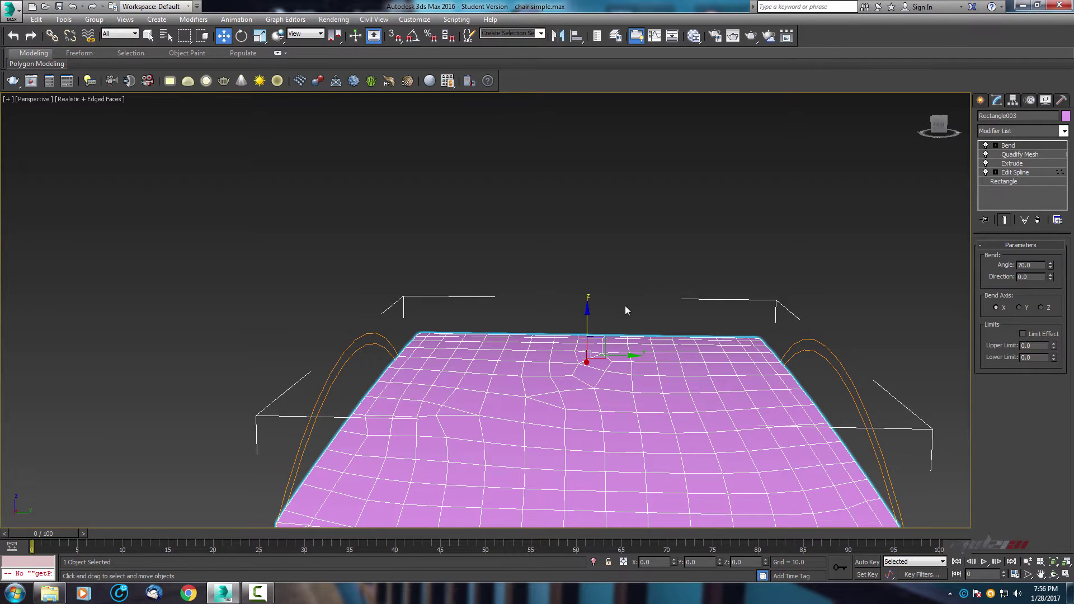
scroll(625, 309, down, 5)
scroll(623, 297, up, 3)
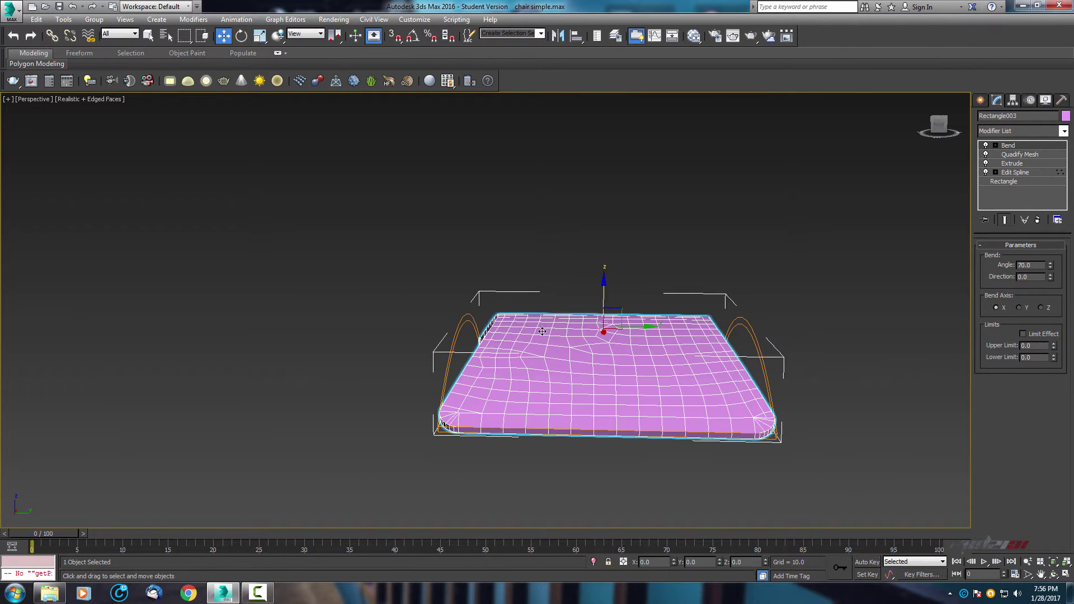
click(1017, 308)
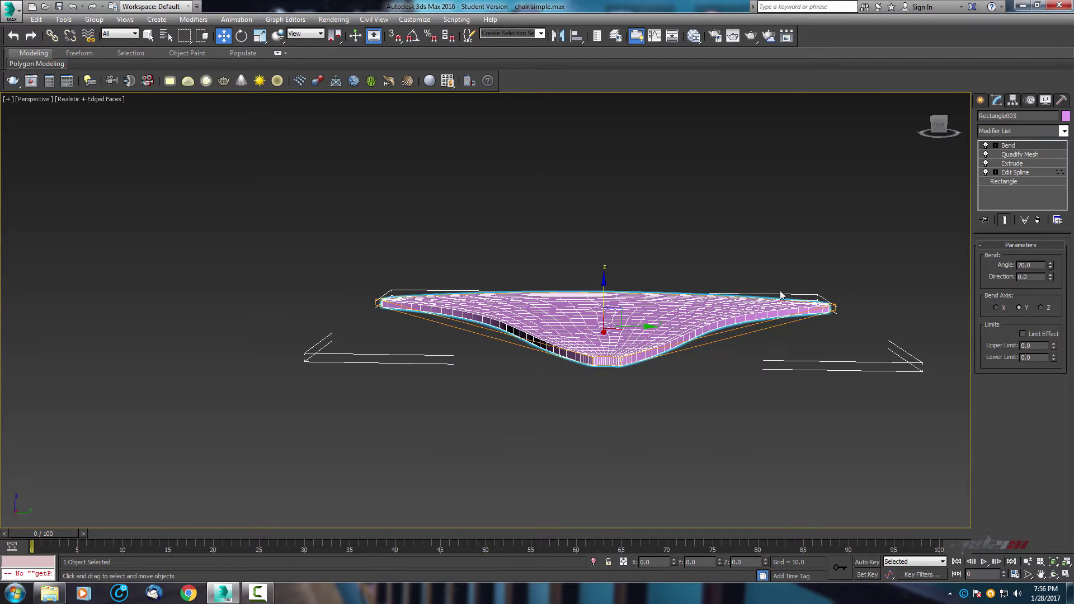
Set the direction of the slab's Bend modifier to 90.
scroll(702, 284, up, 3)
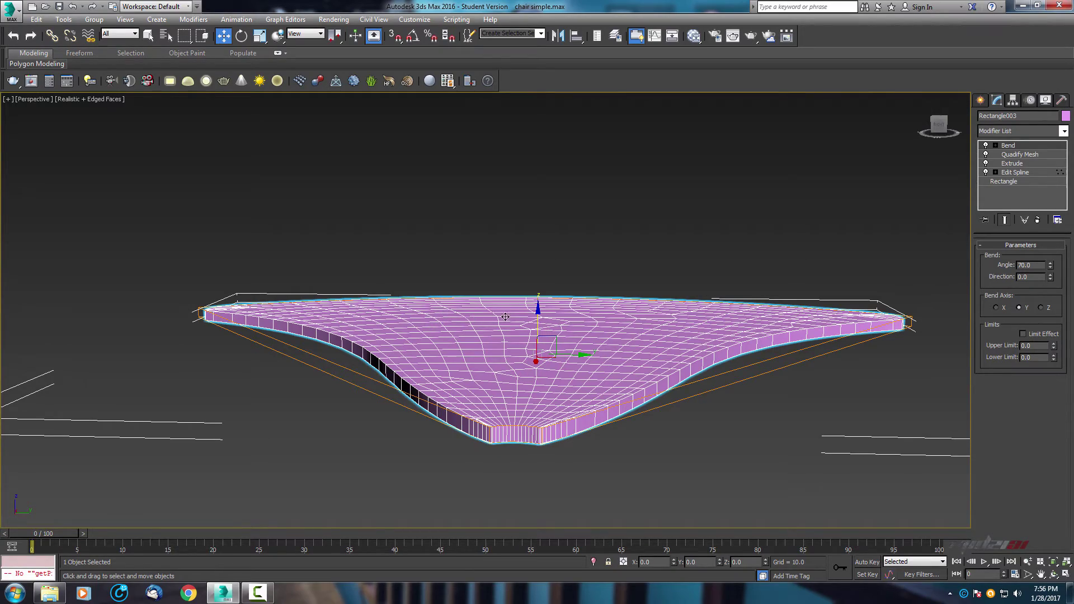
alt+middle_drag(511, 316, 548, 340)
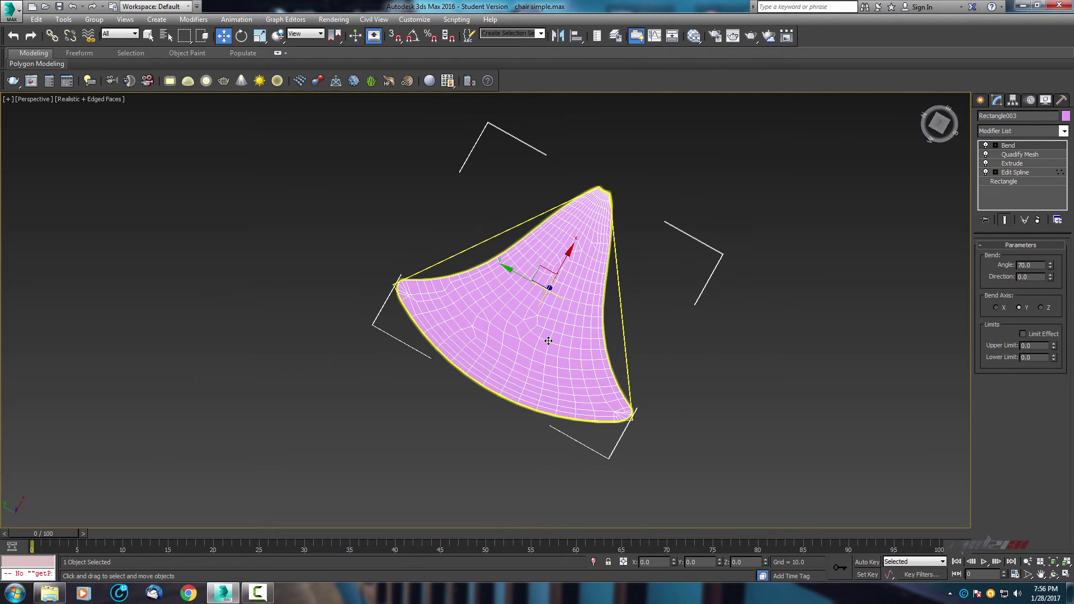
alt+middle_drag(659, 311, 492, 241)
key(z)
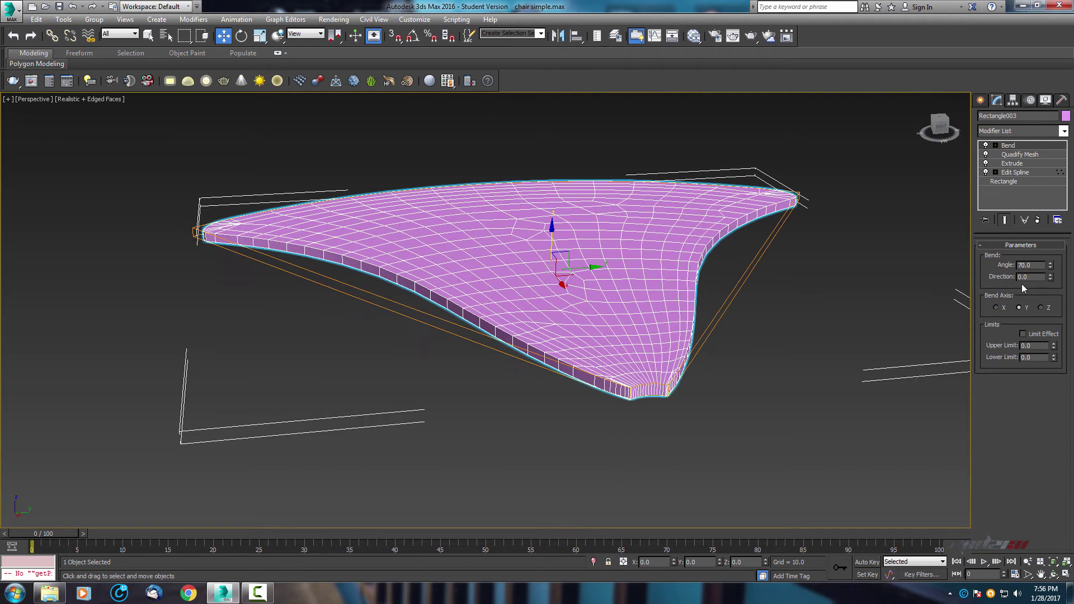
double_click(1039, 277)
text(90)
key(Return)
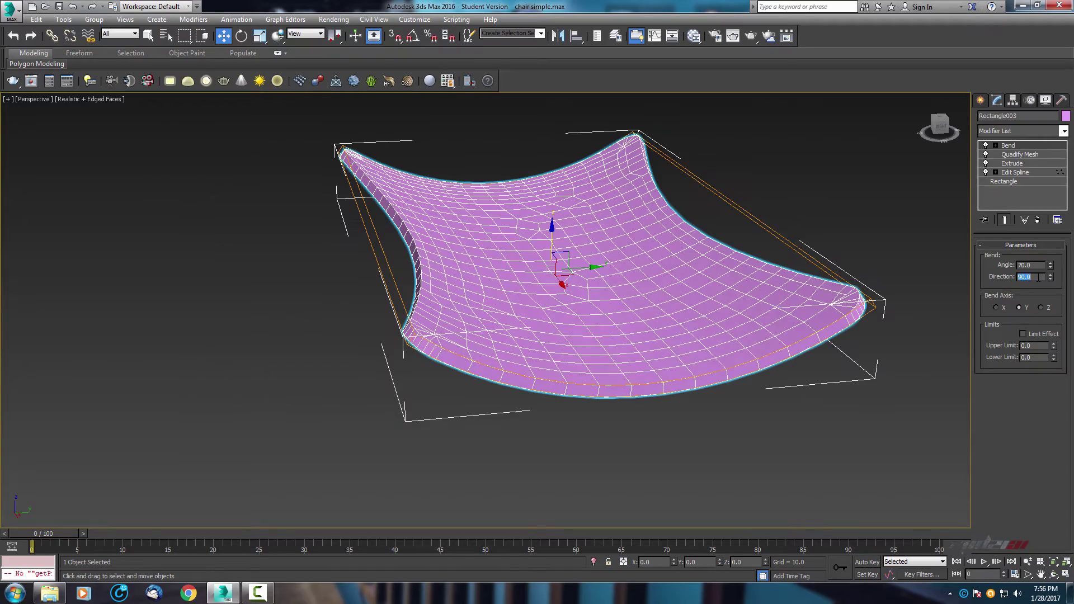
Add a second Bend modifier on top of the stack, enable its limit effect and set its angle to 80.
scroll(587, 251, down, 4)
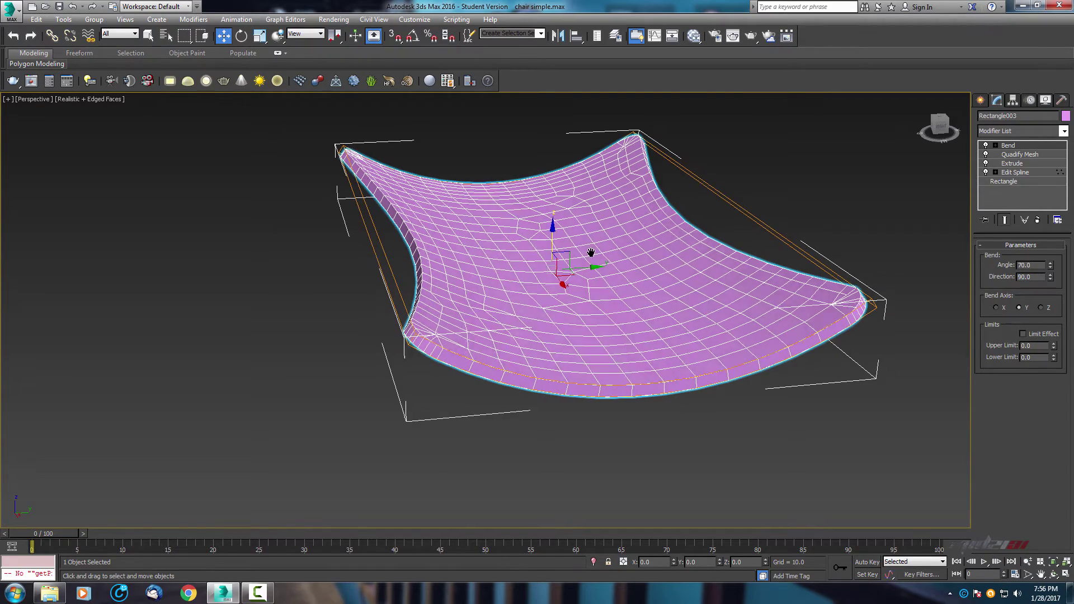
alt+middle_drag(557, 285, 747, 317)
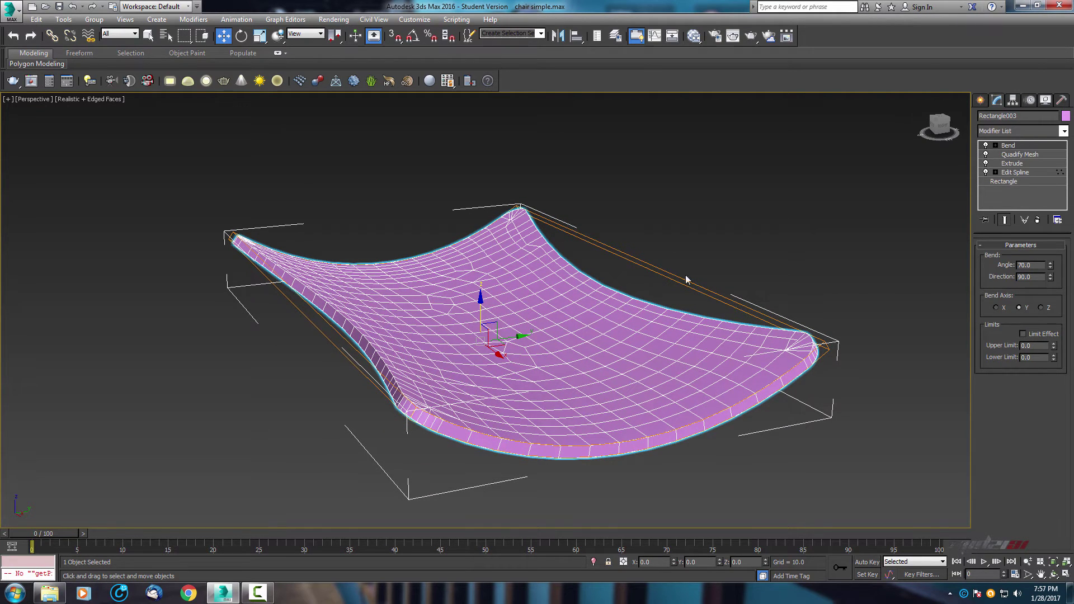
scroll(642, 288, up, 5)
key(z)
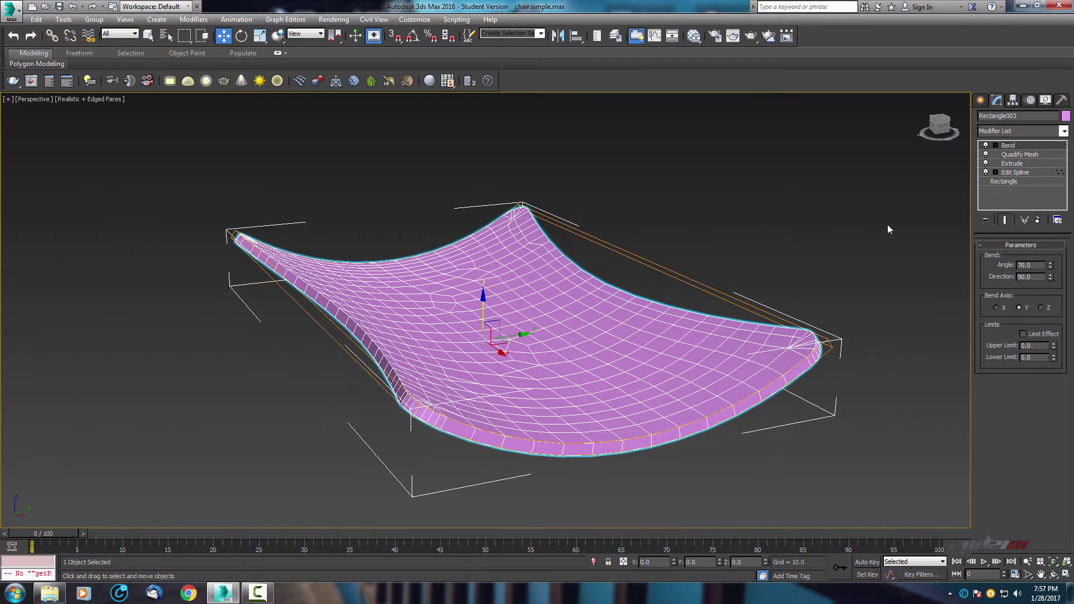
click(1025, 130)
key(b)
click(1002, 143)
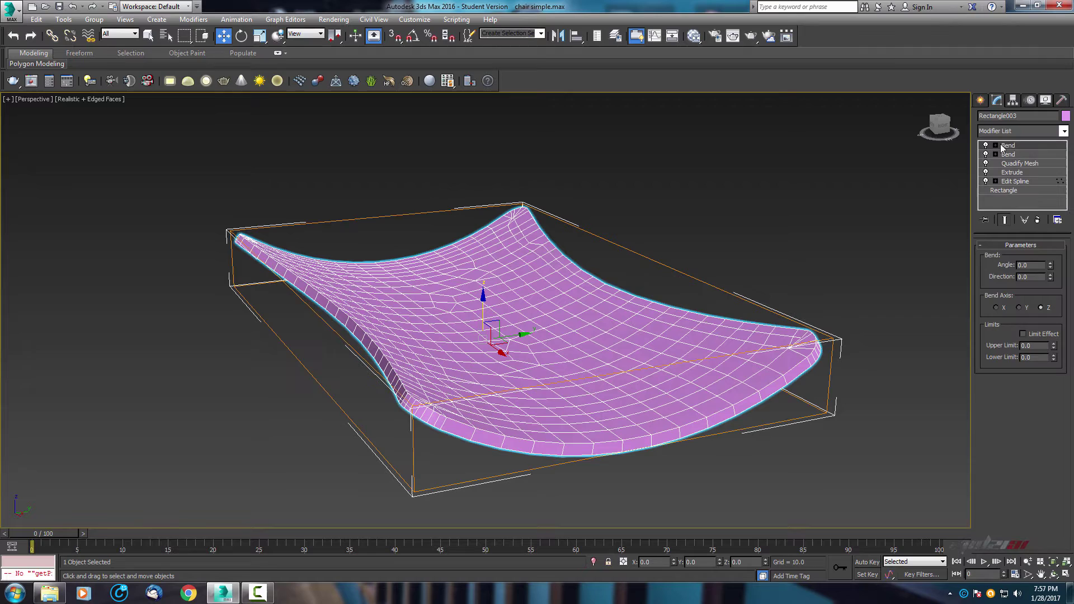
click(1023, 334)
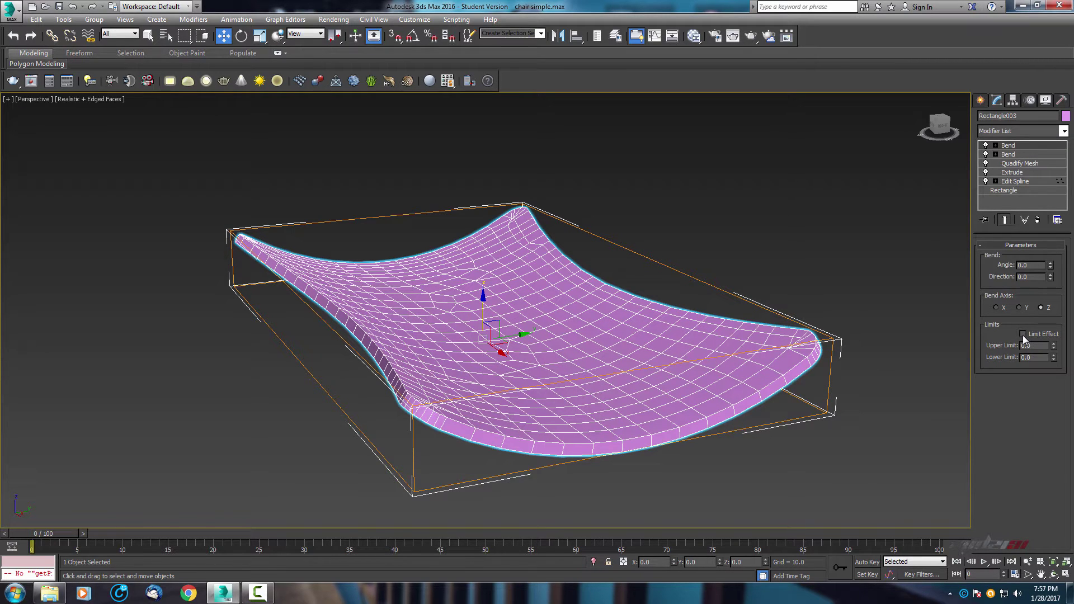
double_click(1041, 264)
text(80)
key(Return)
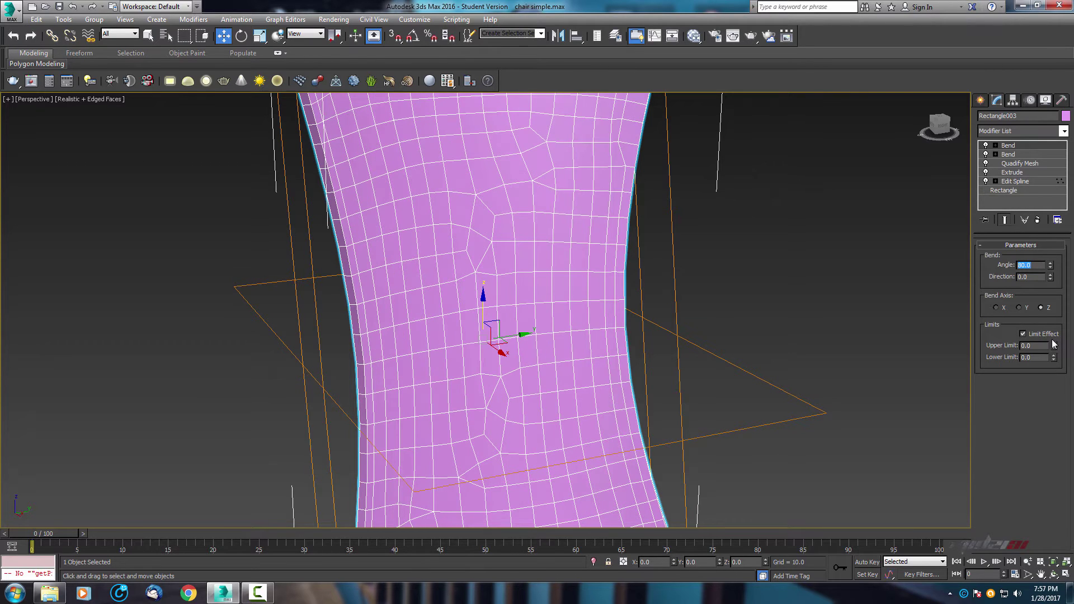
Set the second bend's upper limit to 5 and its bend axis to X after trying Y.
scroll(580, 246, down, 5)
middle_drag(587, 245, 576, 258)
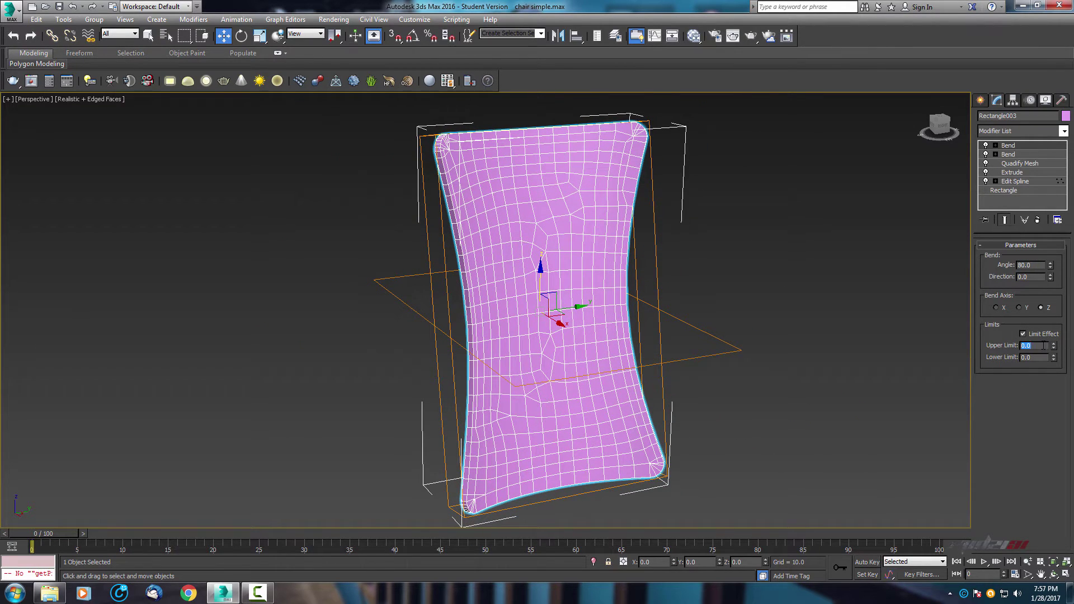
key(Return)
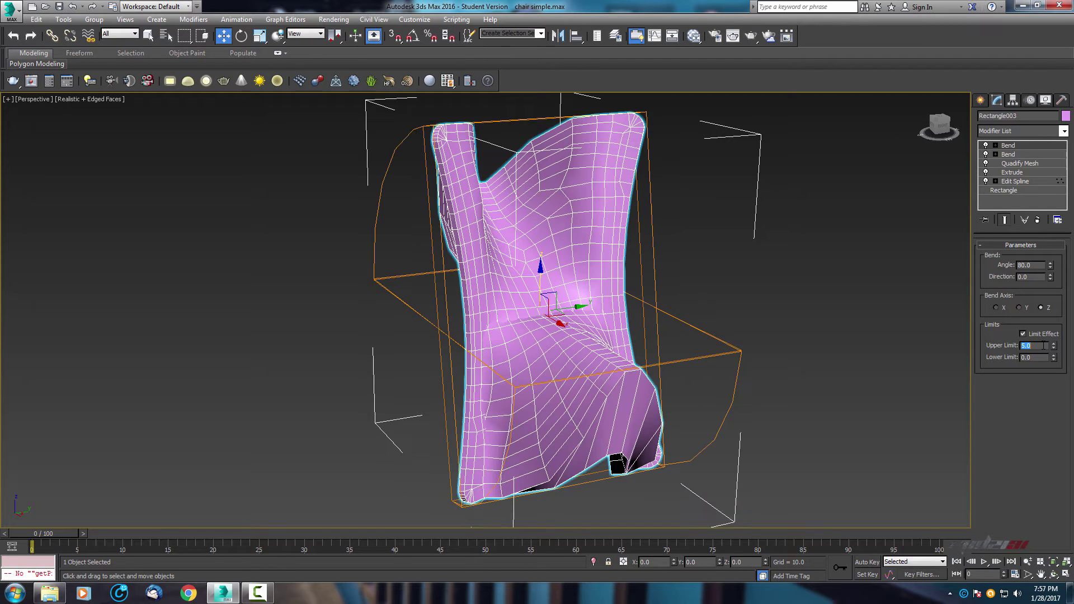
click(1019, 307)
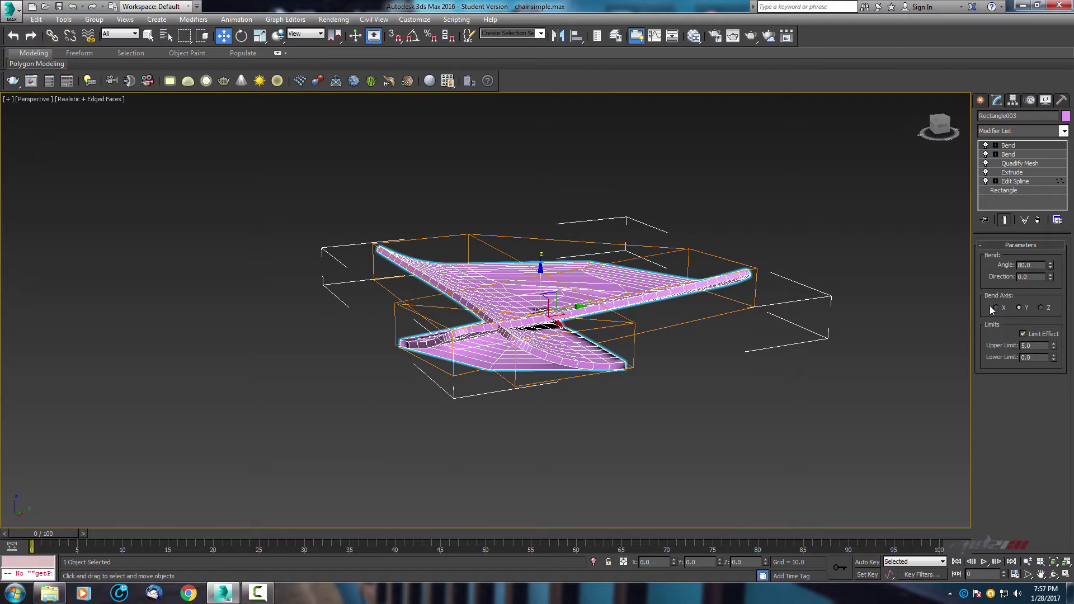
click(995, 307)
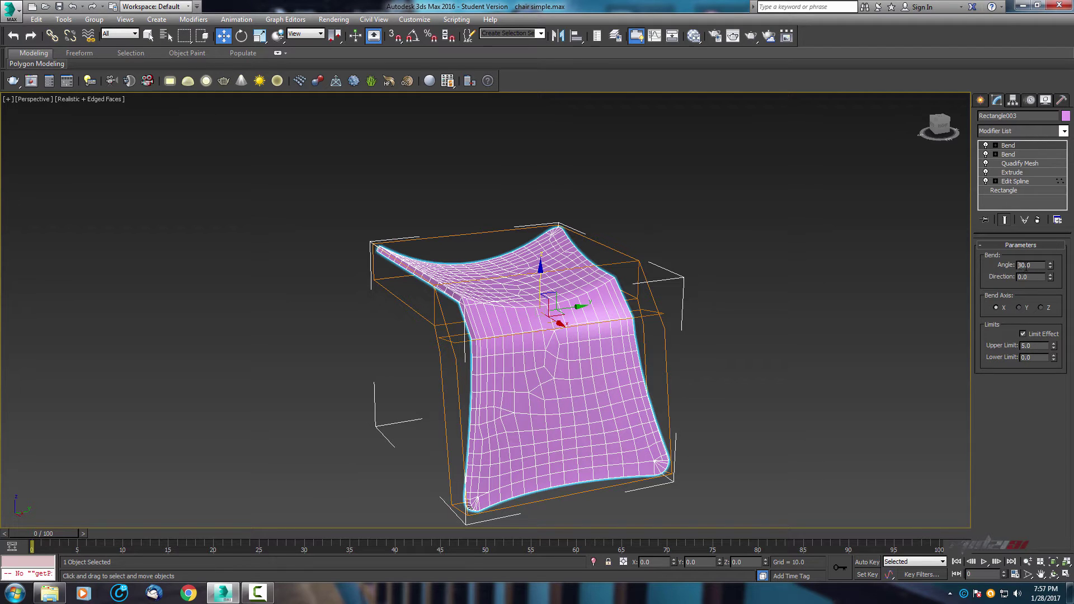
Set the second bend's angle to -80 so the backrest folds upward from the seat.
text(-80)
key(Return)
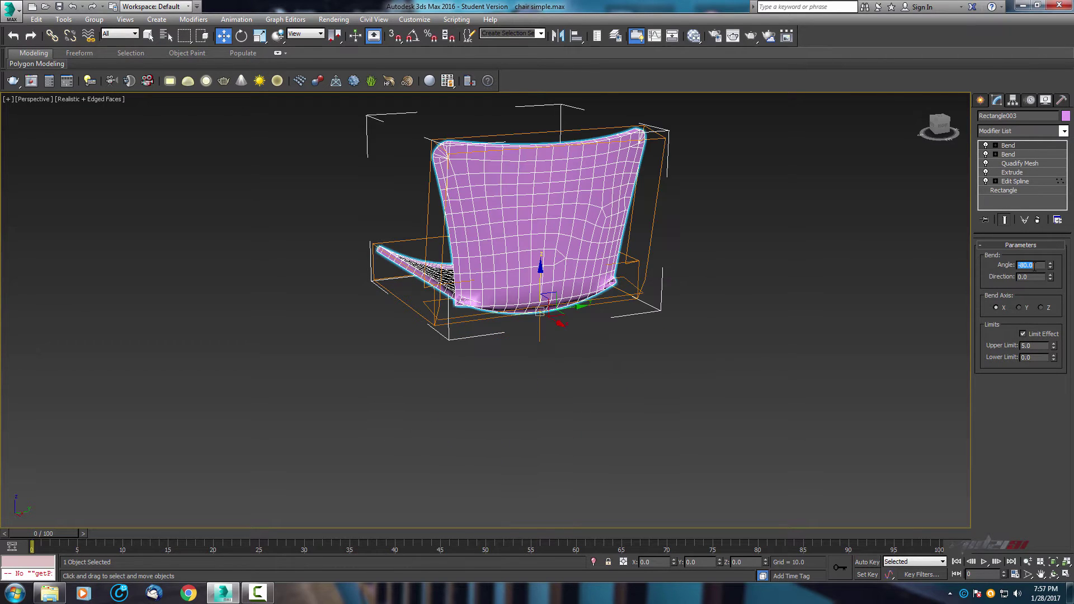
scroll(506, 246, up, 5)
alt+middle_drag(506, 246, 627, 324)
scroll(626, 324, up, 2)
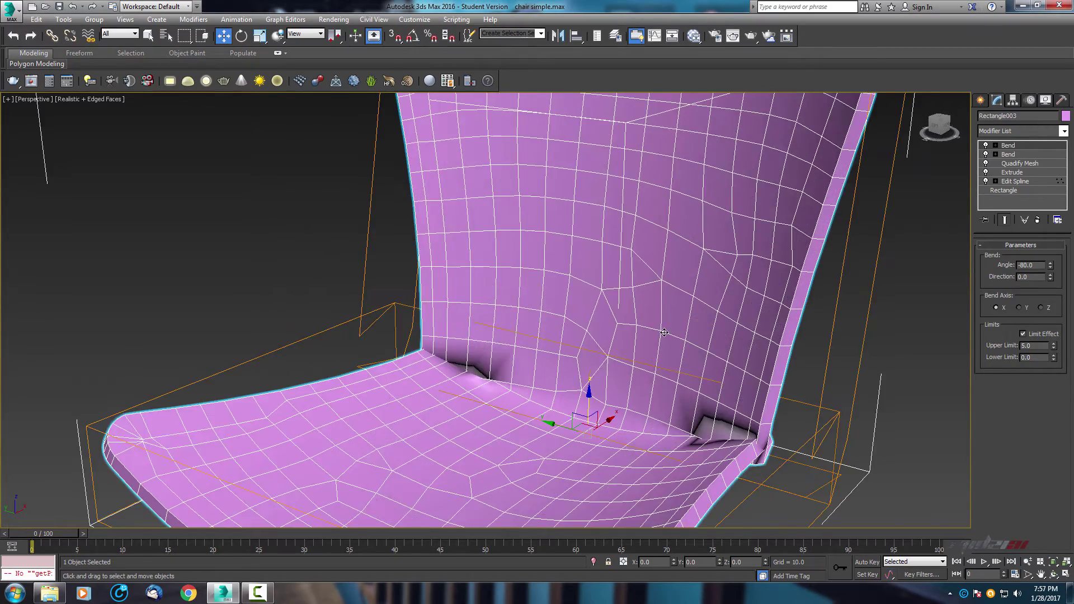
scroll(643, 330, down, 5)
scroll(697, 342, up, 3)
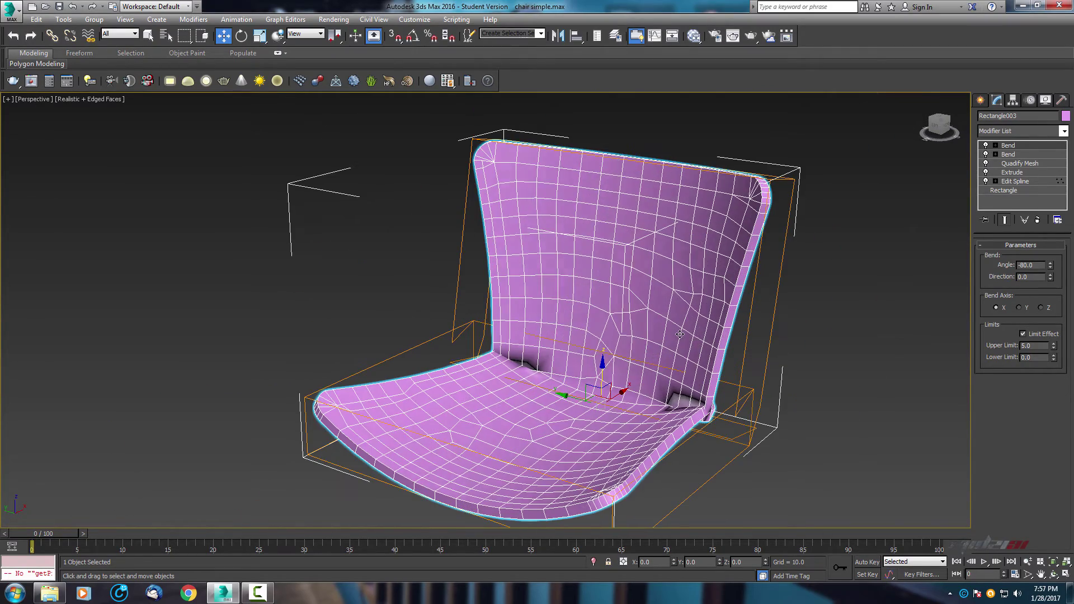
middle_drag(689, 337, 682, 315)
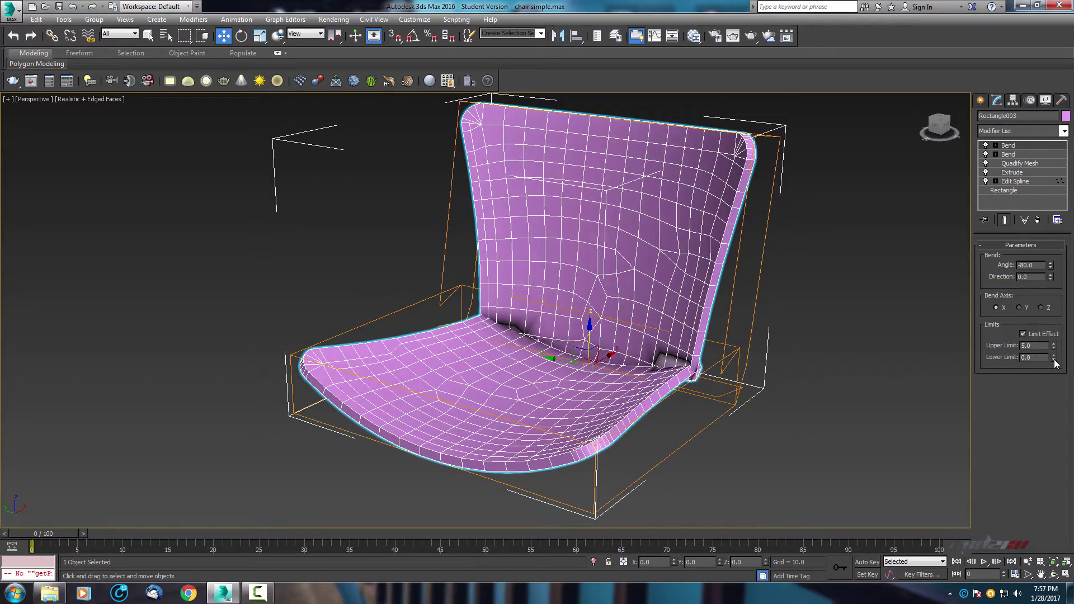
Adjust the second bend's lower limit to -15.5 to soften the fold between seat and back.
drag(1054, 358, 986, 177)
alt+middle_drag(852, 155, 798, 205)
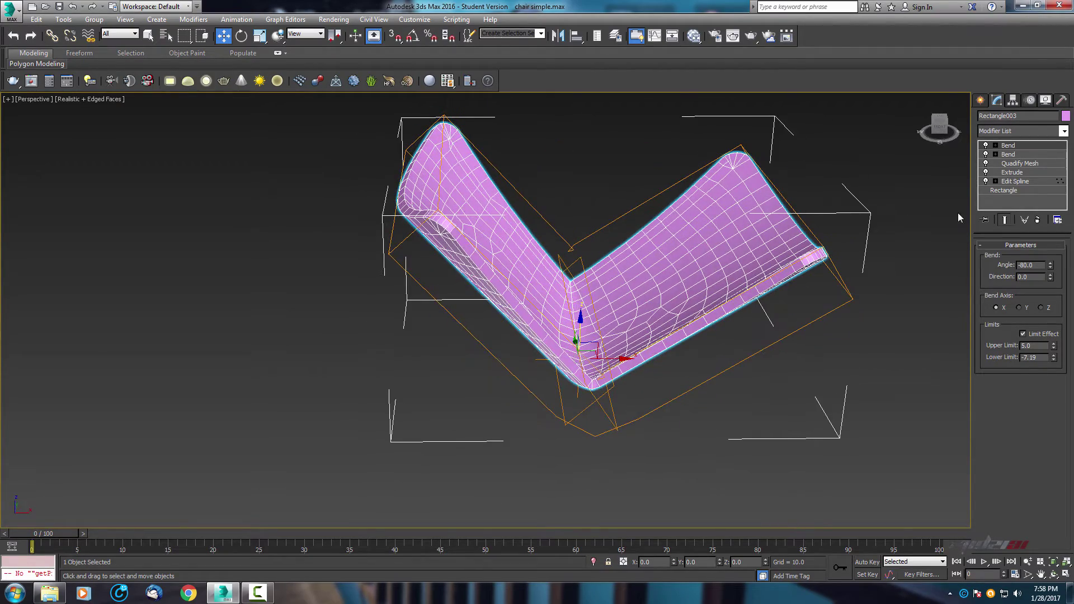
drag(1054, 360, 1019, 432)
alt+middle_drag(716, 193, 917, 288)
drag(1054, 363, 1053, 354)
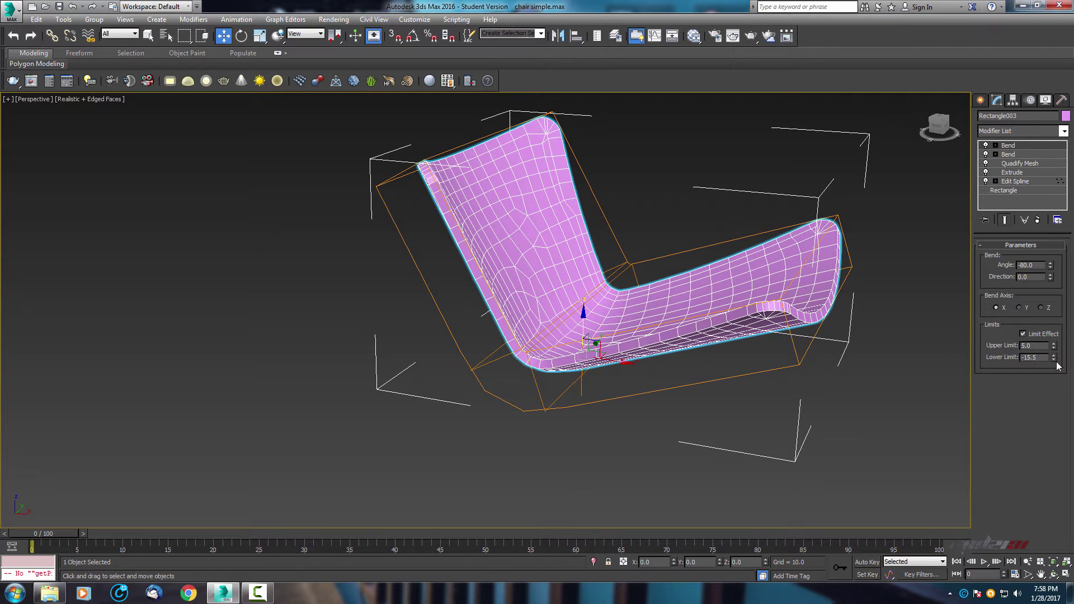
click(1057, 363)
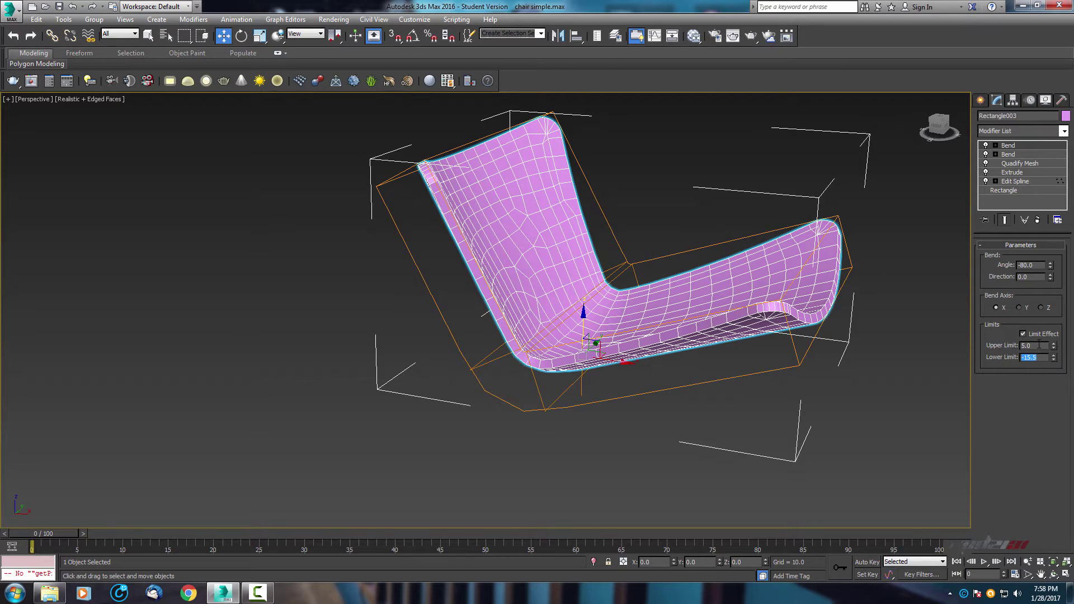
scroll(589, 226, down, 3)
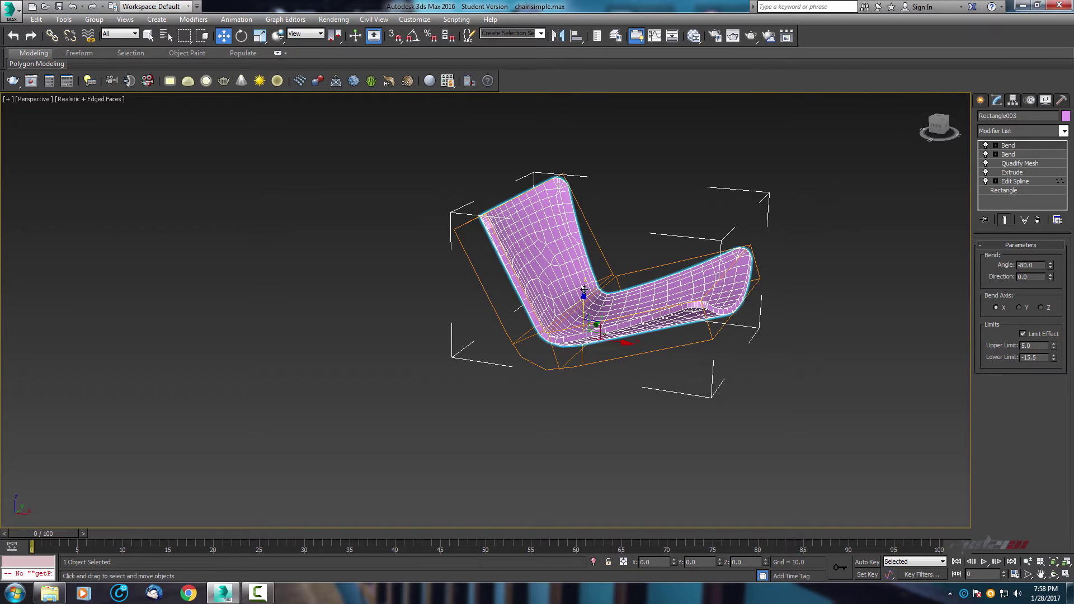
Try rotating the chair shell upright freehand about its Y axis, and undo the rotations.
click(241, 36)
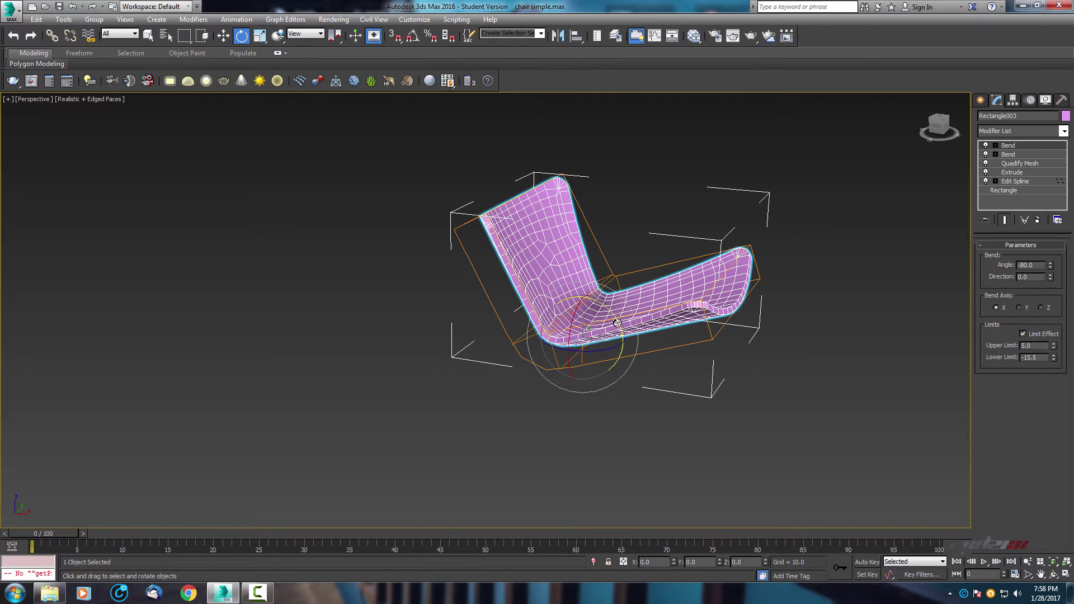
drag(612, 320, 534, 283)
key(alt+w)
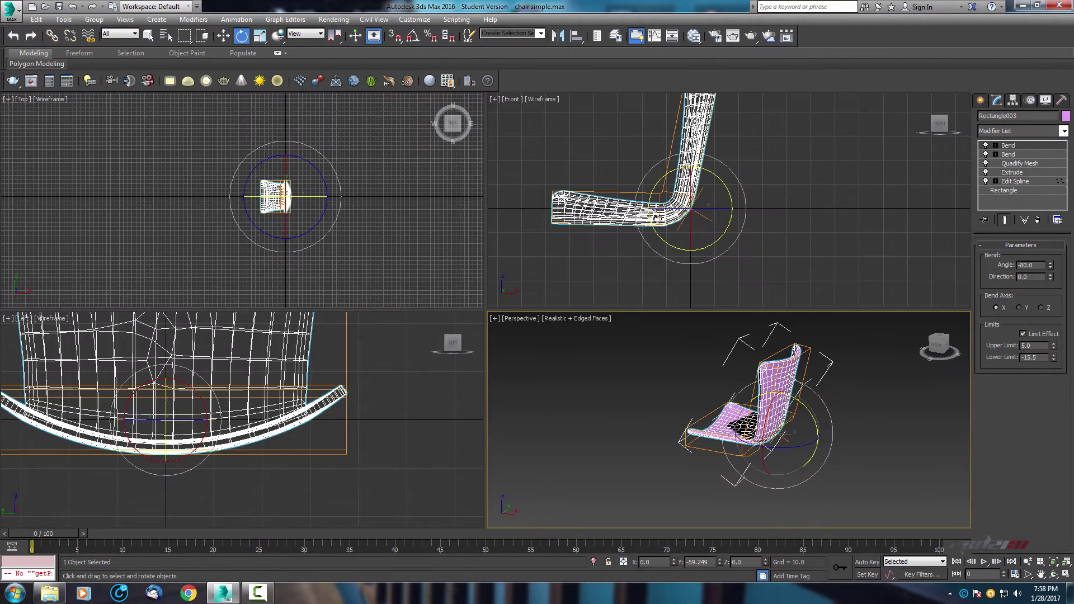
scroll(658, 219, down, 3)
key(ctrl+z)
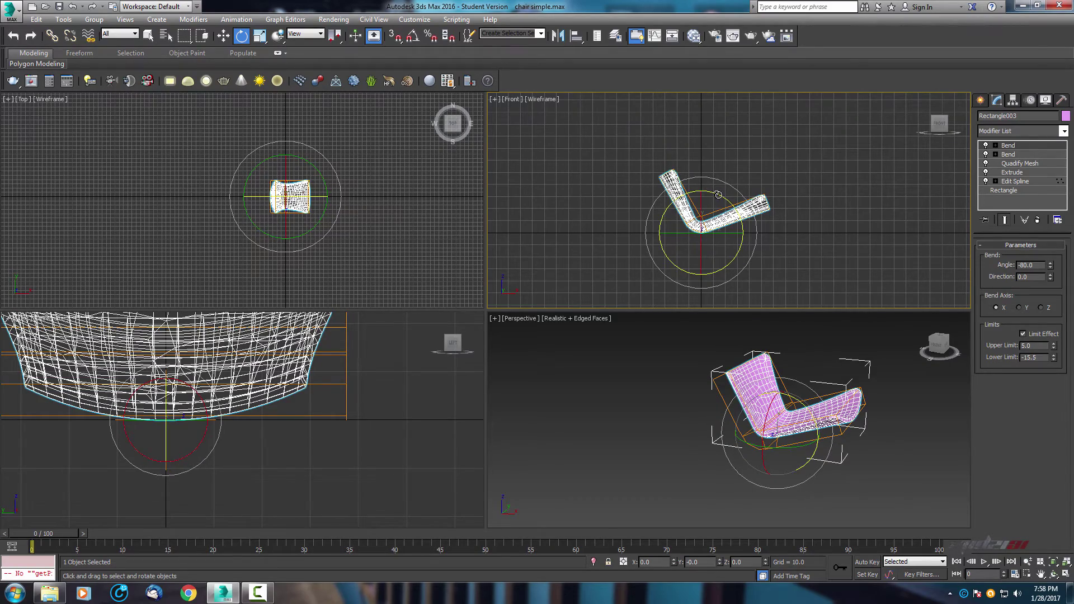
drag(718, 194, 642, 185)
key(ctrl+z)
Rotate the chair shell 70 degrees upright in the Front view with angle snap on, and turn the snap off again.
click(413, 40)
drag(721, 194, 682, 185)
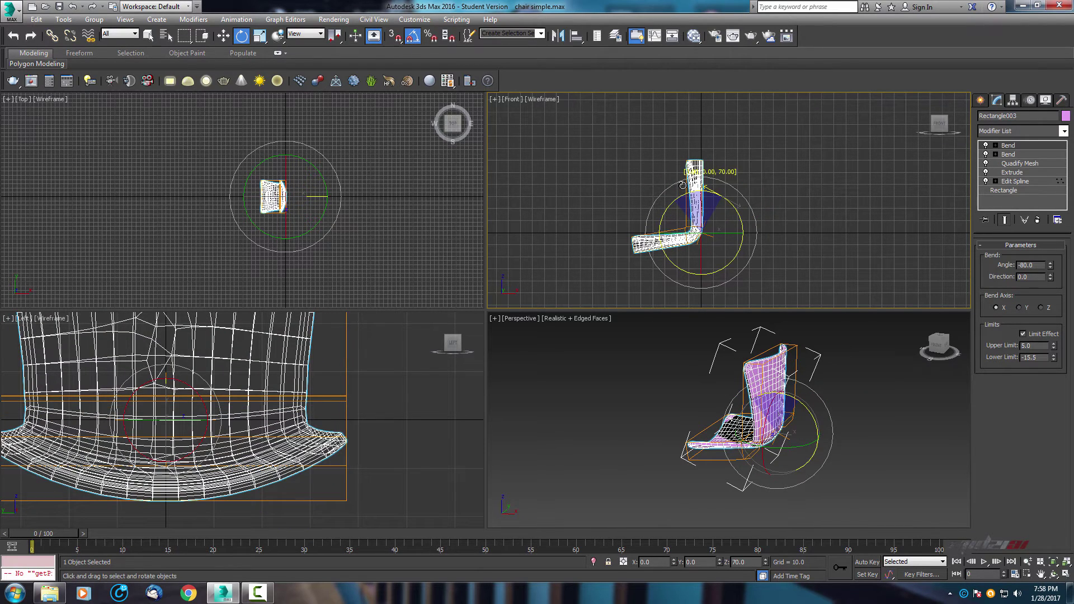
mouse_move(781, 469)
alt+middle_down()
mouse_move(788, 458)
mouse_move(779, 462)
alt+middle_up()
scroll(691, 189, up, 3)
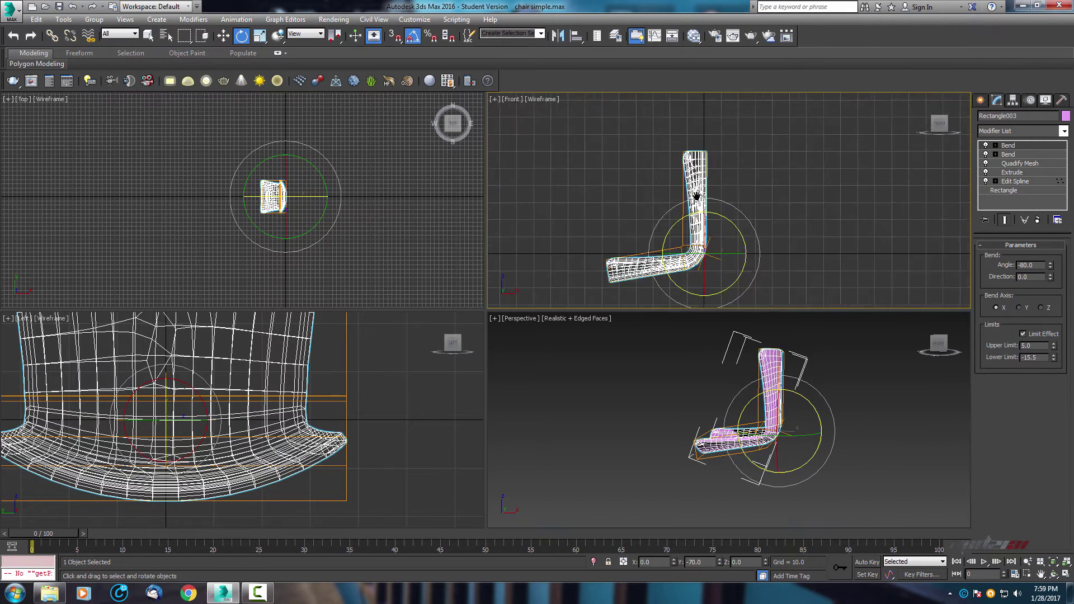
middle_drag(689, 184, 712, 163)
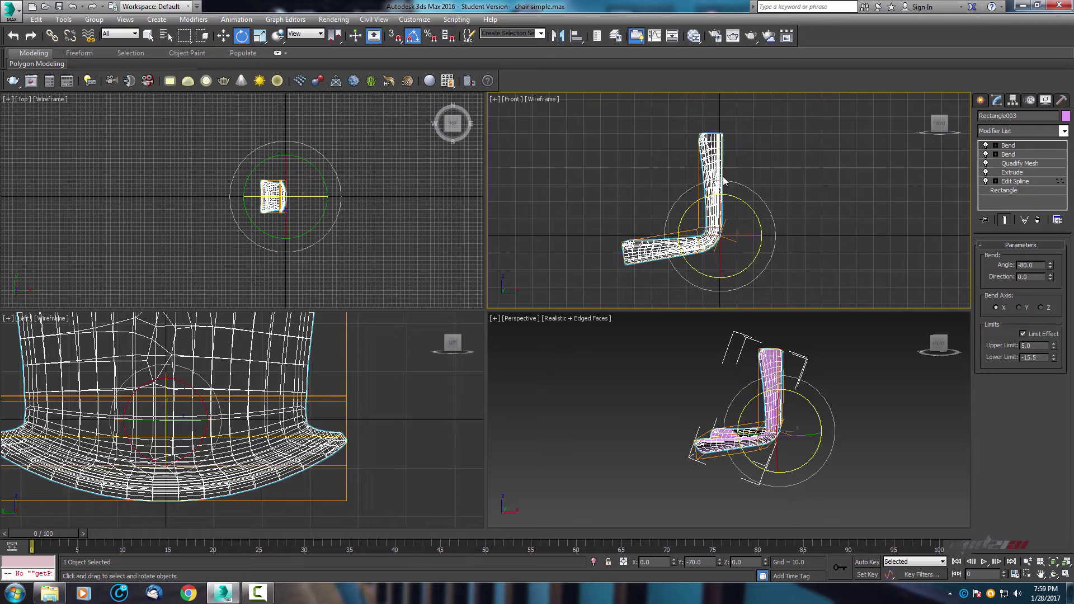
click(412, 39)
click(769, 414)
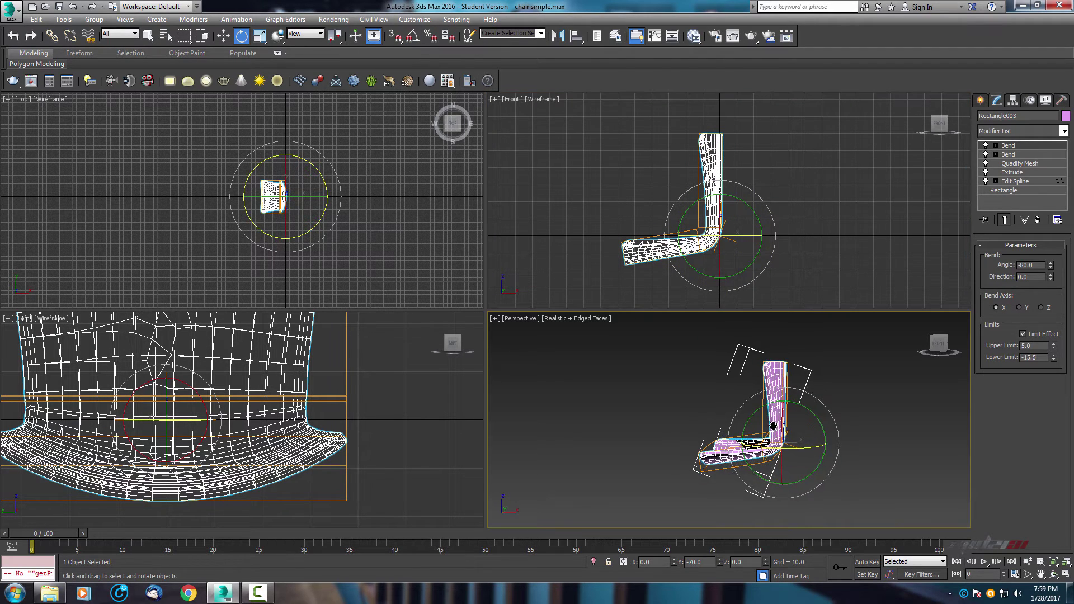
key(alt+w)
Try lowering the first Bend modifier's angle to 64, and restore it to 70.
alt+middle_drag(494, 332, 556, 364)
scroll(551, 334, up, 3)
scroll(550, 334, down, 2)
click(1023, 154)
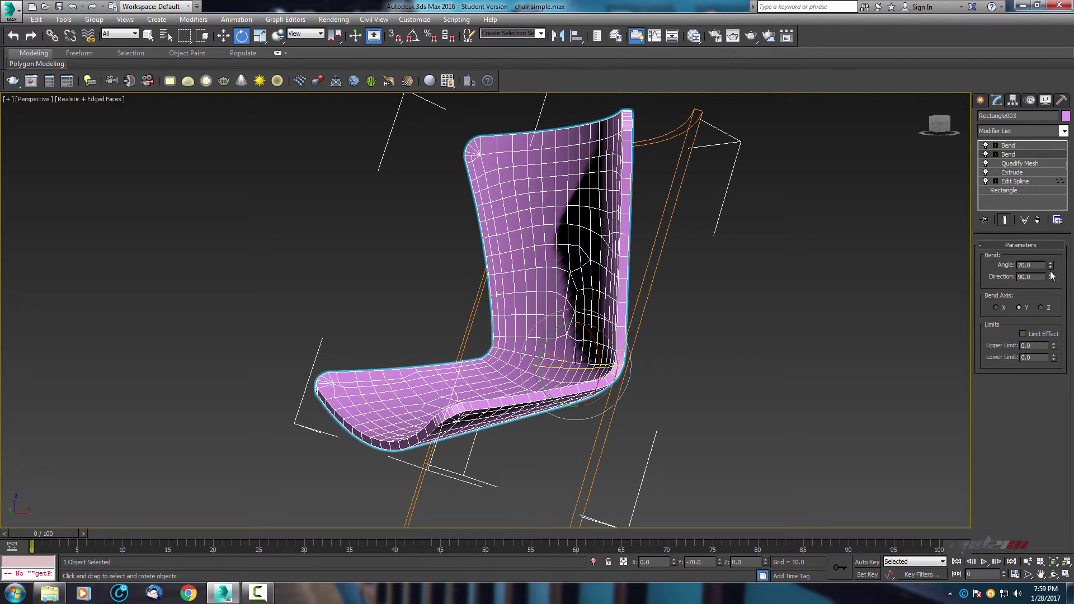
drag(1050, 269, 1050, 272)
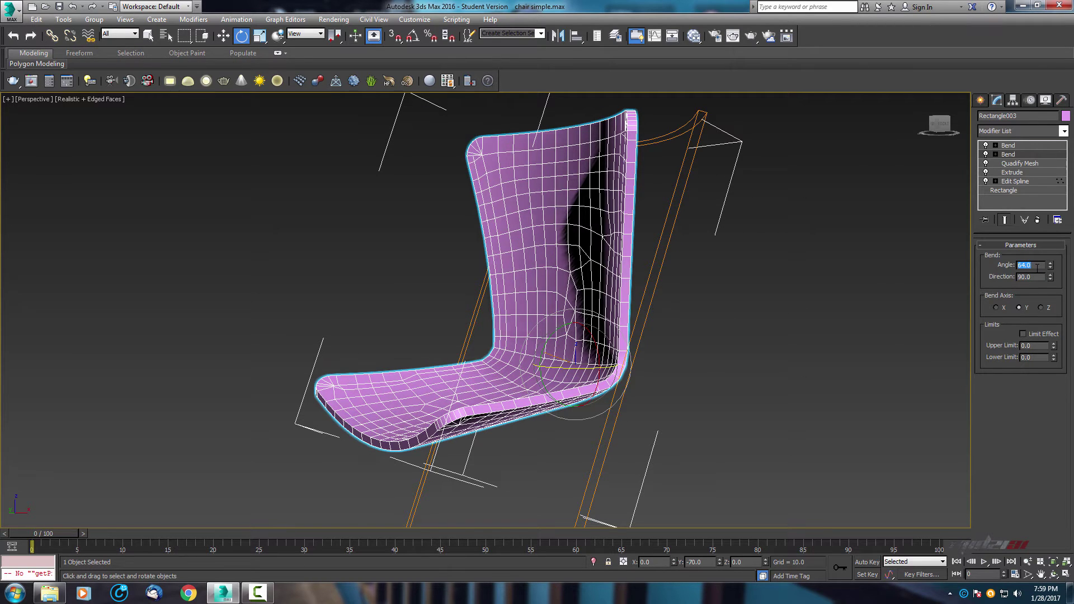
key(Return)
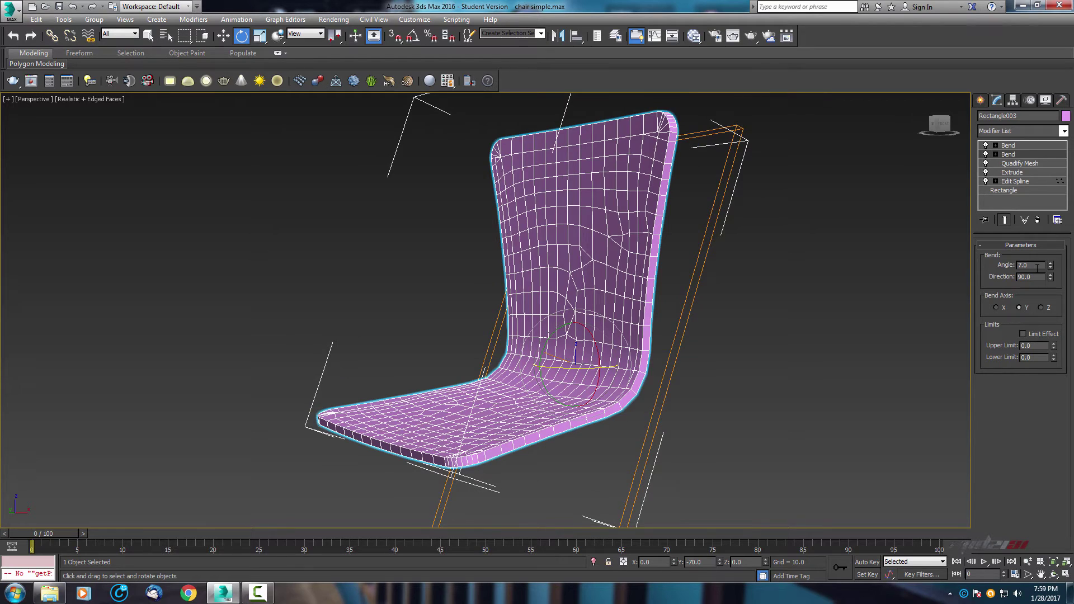
text(70)
key(Return)
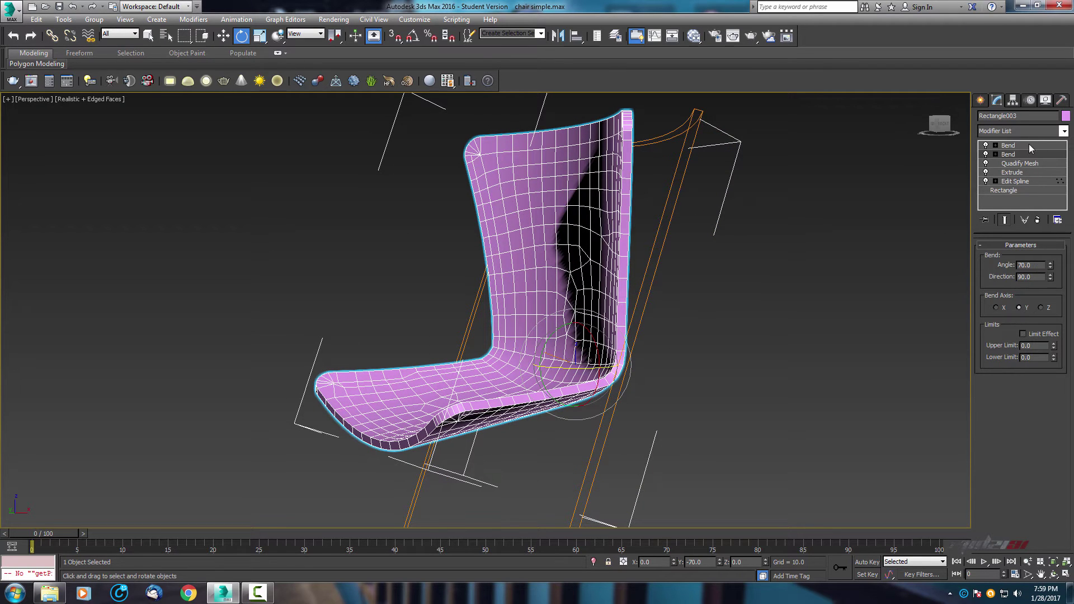
Set the lower limit of the upper Bend modifier to -20 for a gentler fold between seat and back.
click(1029, 144)
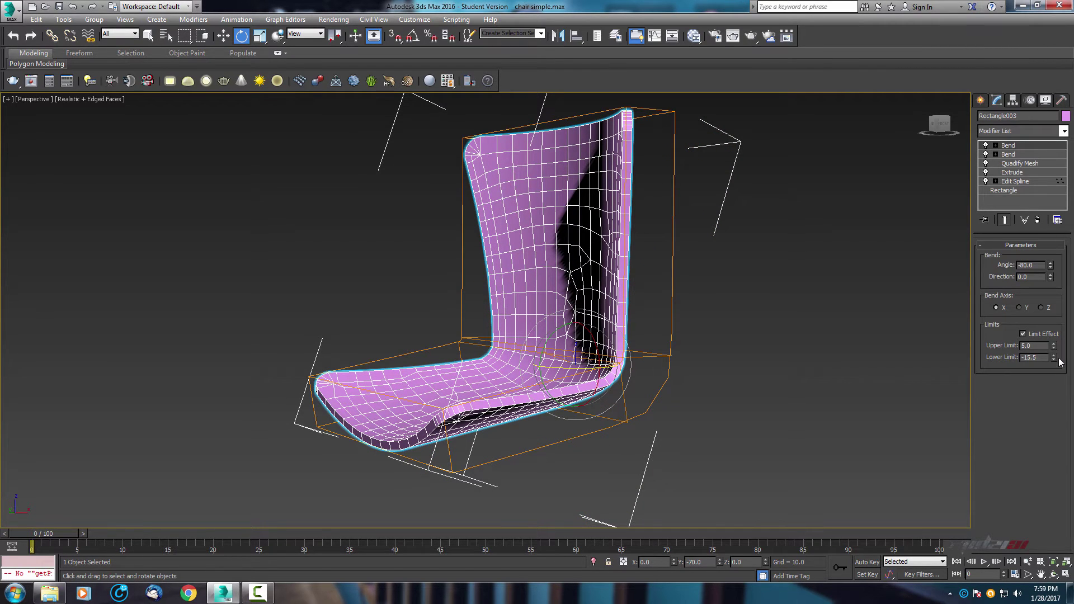
drag(1055, 360, 1055, 370)
alt+middle_drag(503, 313, 723, 347)
drag(1044, 356, 1024, 360)
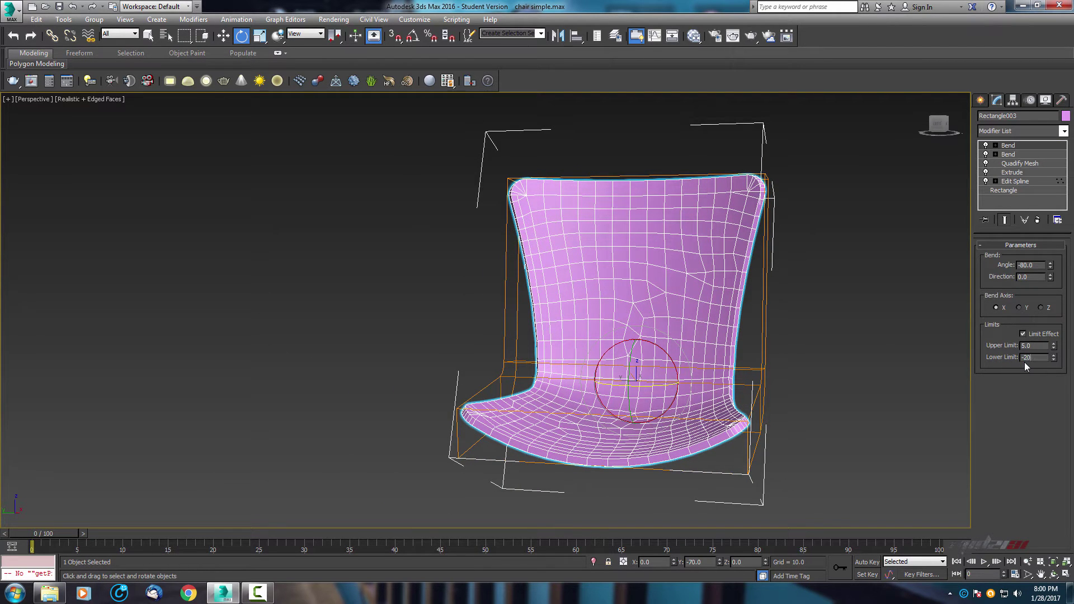
text(-20)
key(Return)
mouse_move(702, 323)
alt+middle_down()
mouse_move(671, 323)
mouse_move(705, 317)
alt+middle_up()
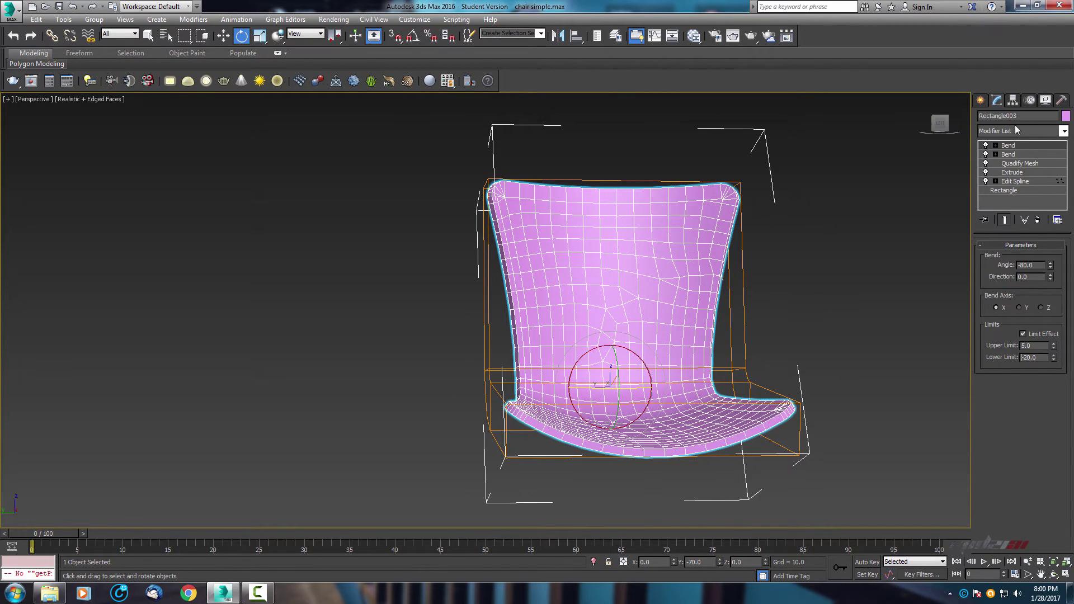
Add a TurboSmooth modifier on top of the chair shell's modifier stack.
click(1032, 131)
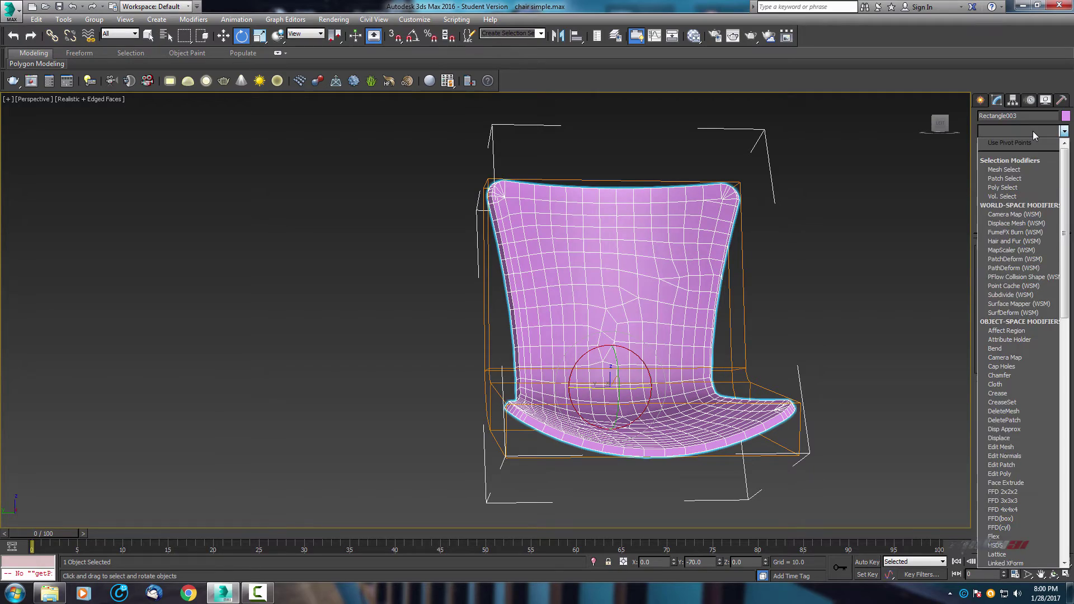
key(t)
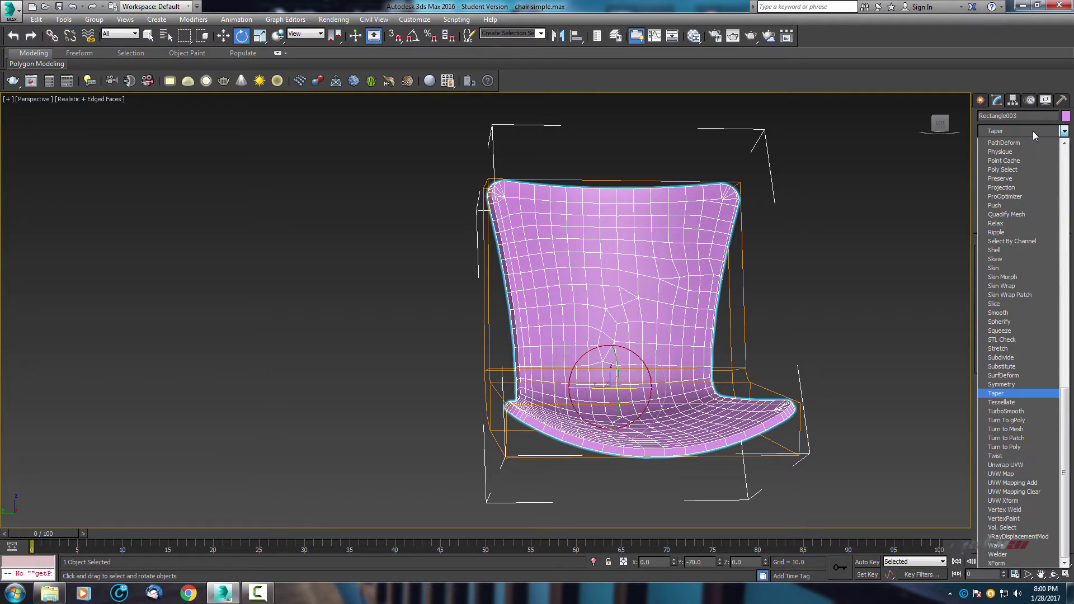
click(1018, 412)
alt+middle_drag(663, 309, 713, 320)
alt+middle_drag(763, 280, 882, 309)
Try TurboSmooth with 2 iterations on the chair shell, and return it to 1.
click(1056, 262)
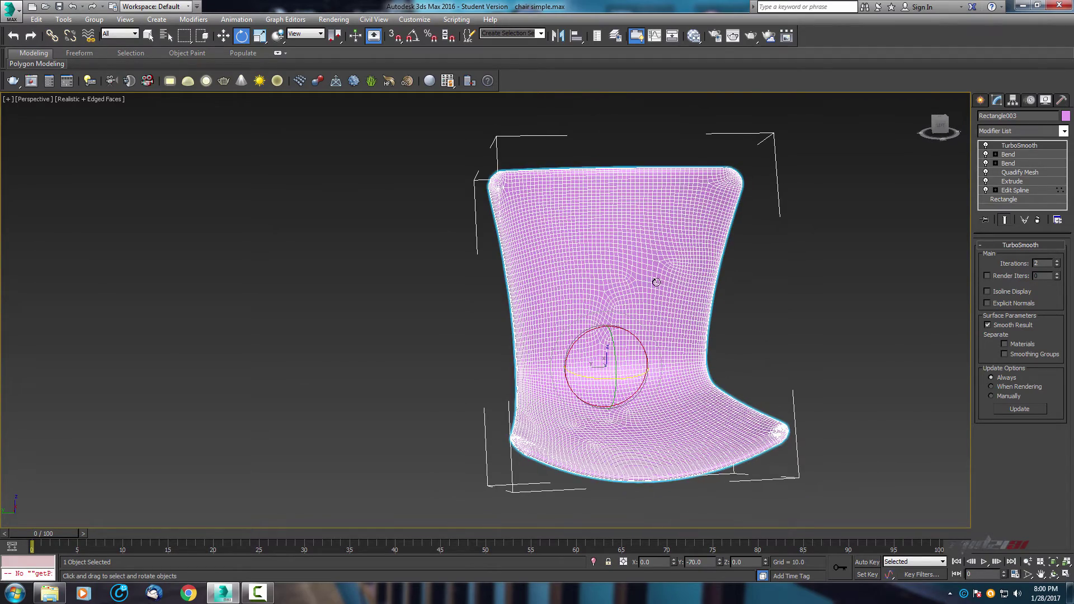
alt+middle_drag(651, 284, 686, 300)
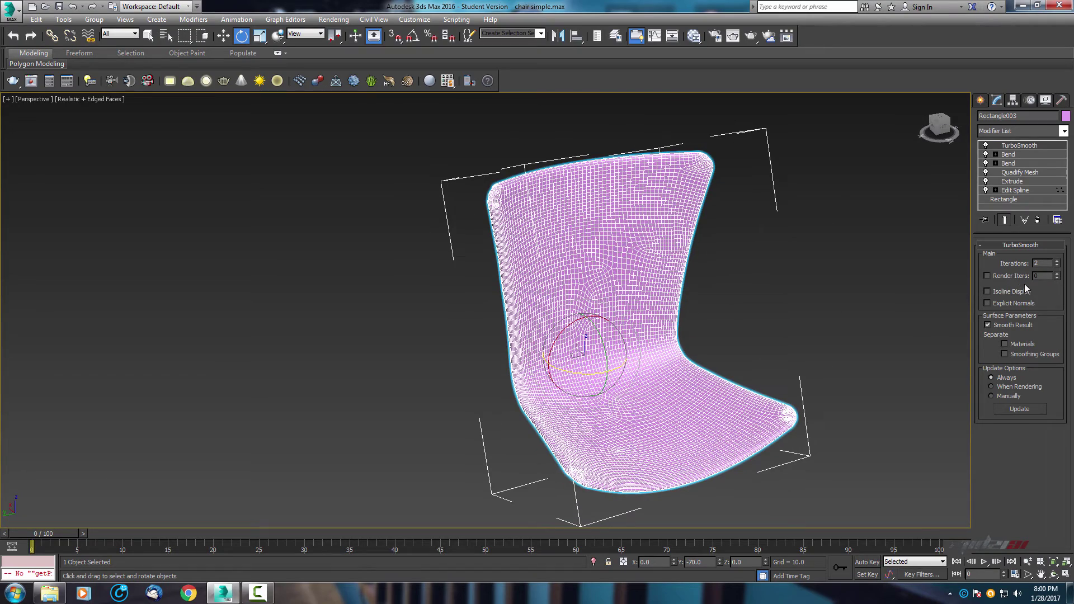
click(1057, 265)
alt+middle_drag(800, 301, 777, 278)
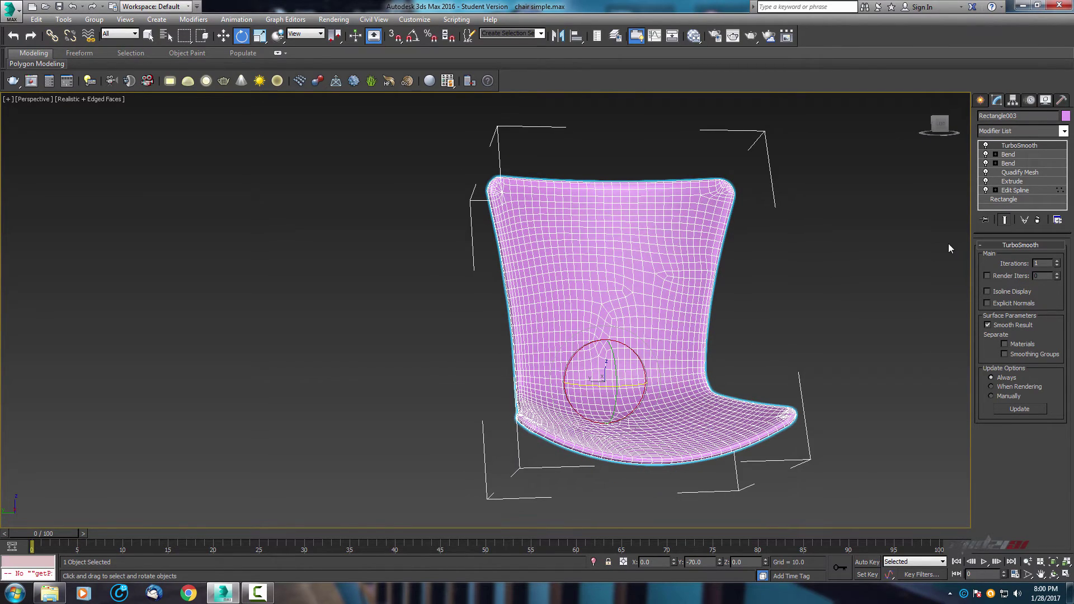
middle_drag(808, 229, 840, 213)
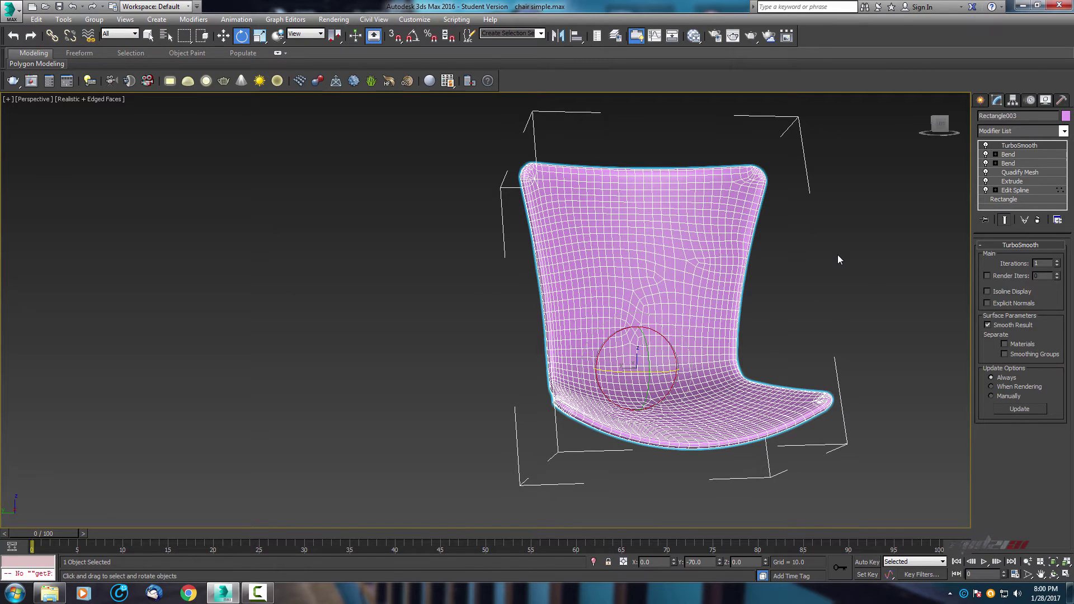
Hold the scene and set the base rectangle's corner radius to 20 to round the shell's corners.
click(1011, 201)
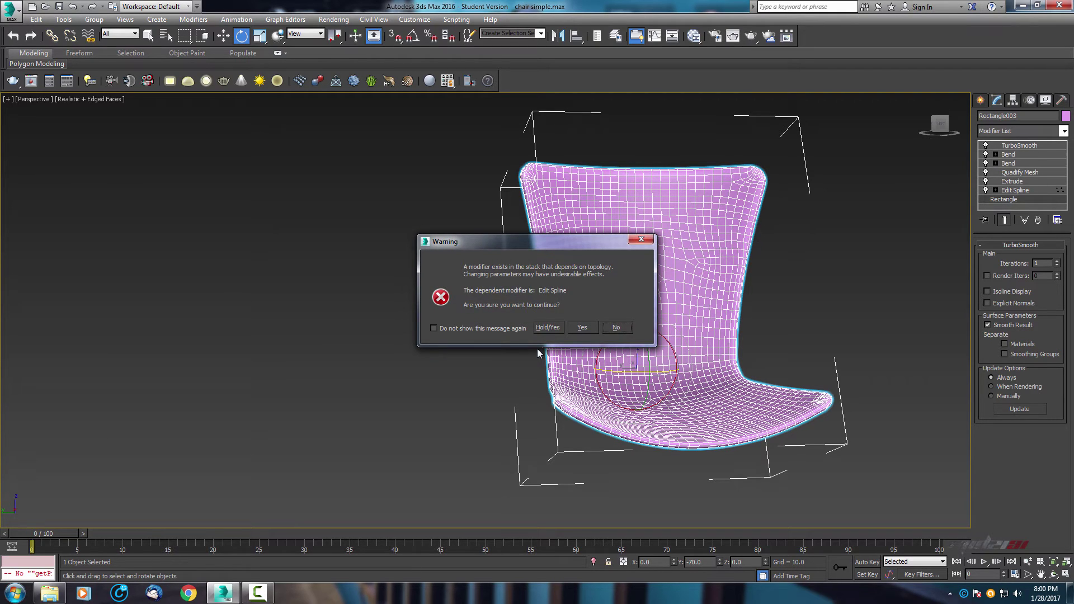
click(545, 327)
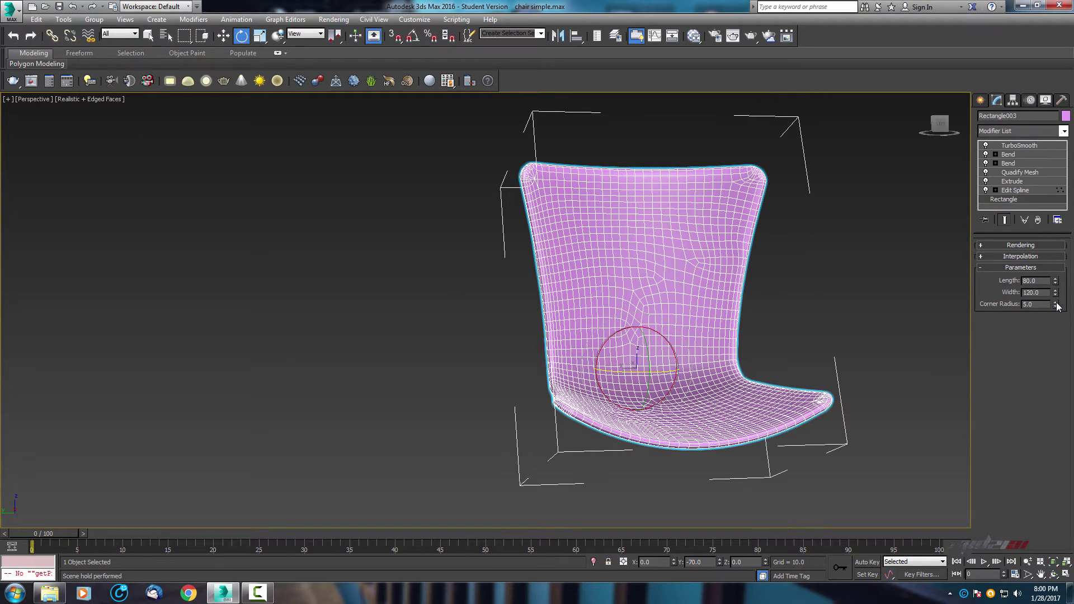
drag(1057, 306, 1064, 190)
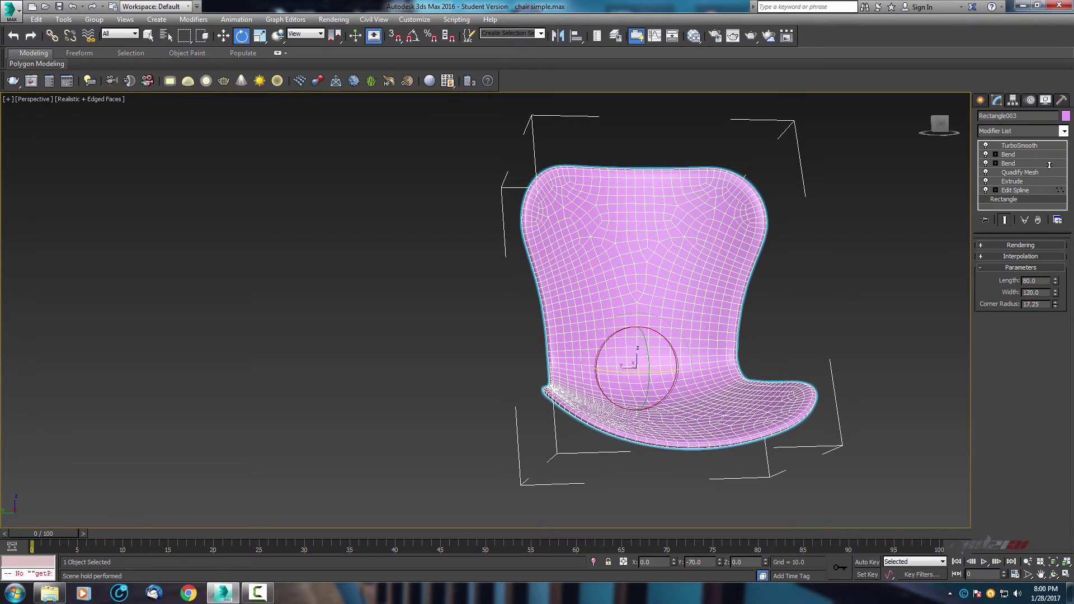
drag(1041, 168, 1036, 152)
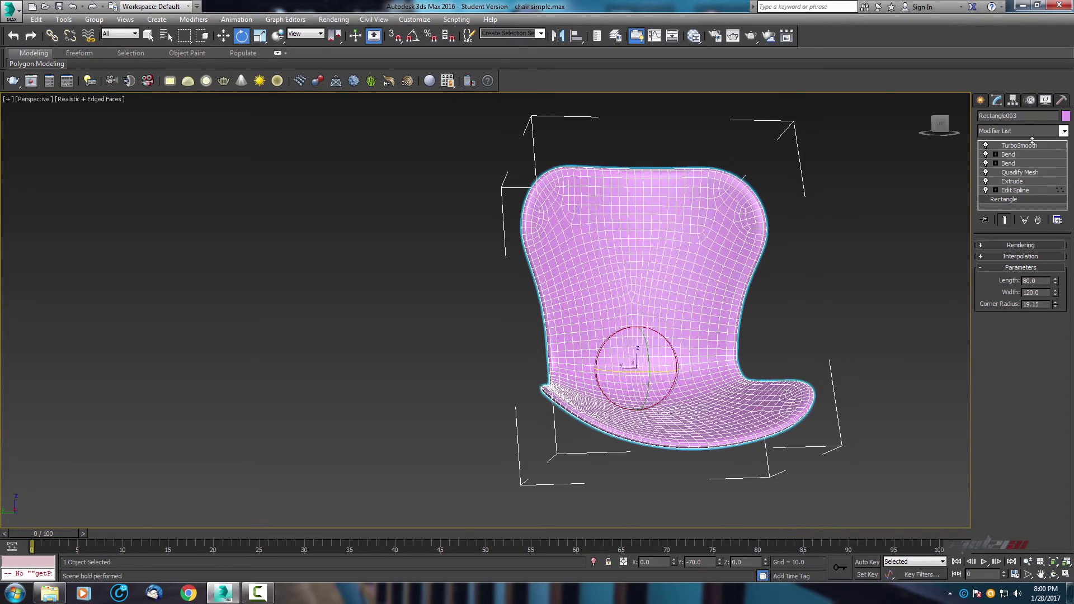
alt+middle_drag(933, 181, 660, 313)
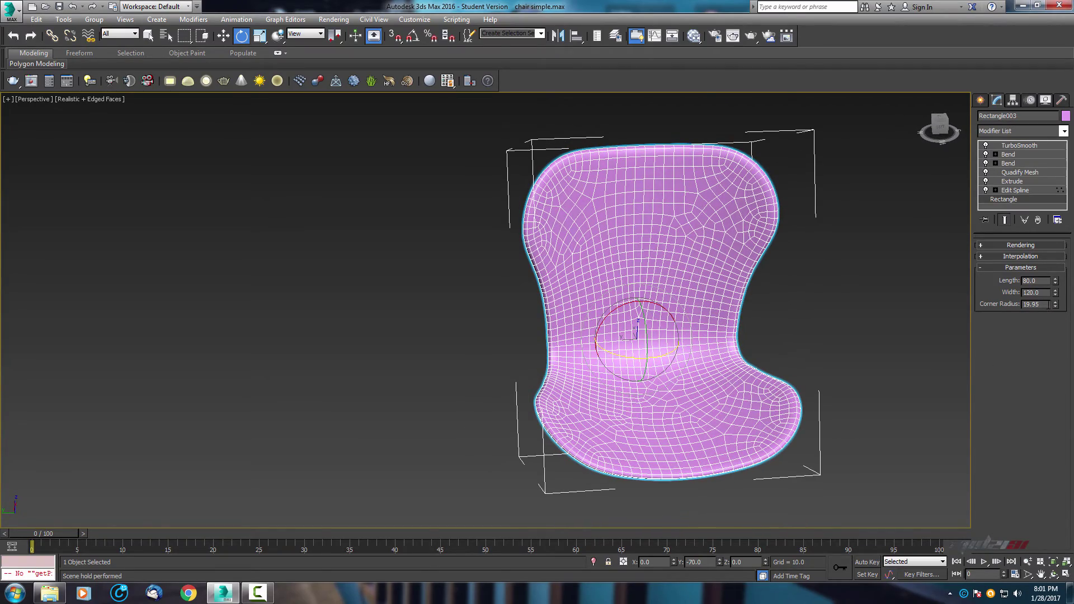
double_click(1047, 305)
text(3)
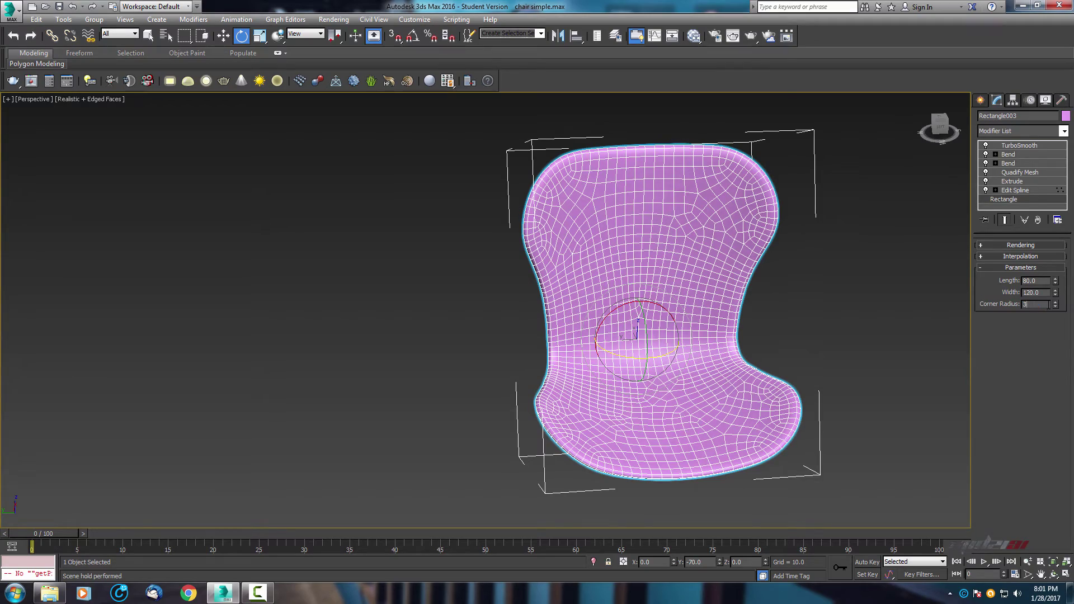
Examine the smoothed chair shell from several angles in realistic shading without edged faces.
alt+middle_drag(655, 213, 643, 300)
scroll(643, 299, up, 3)
scroll(642, 301, down, 5)
scroll(641, 301, up, 3)
scroll(559, 350, up, 3)
alt+middle_drag(559, 350, 529, 307)
scroll(561, 301, down, 2)
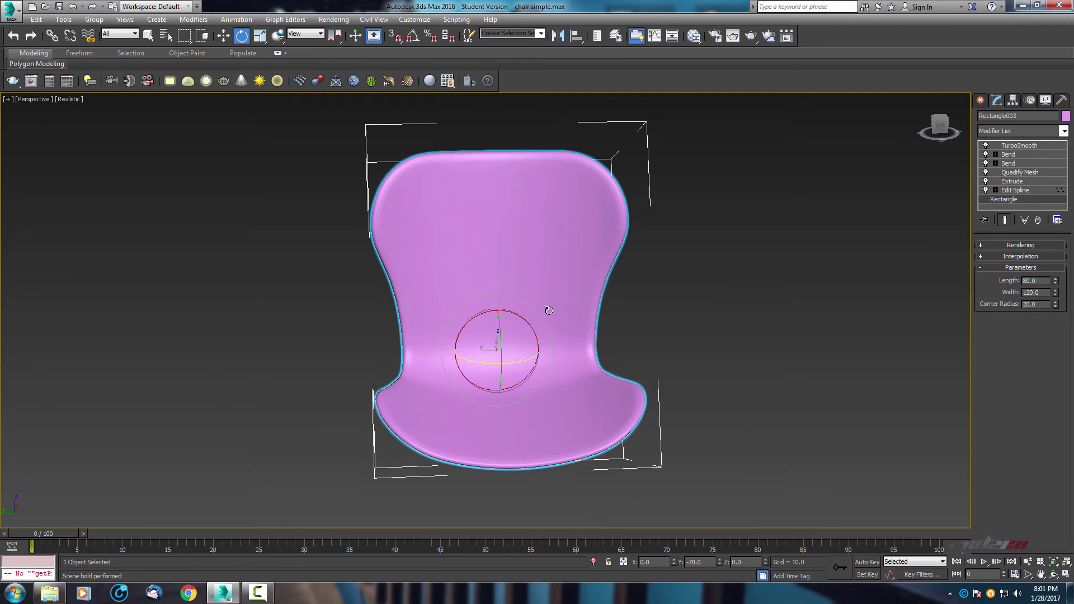
scroll(526, 353, up, 2)
scroll(548, 351, down, 2)
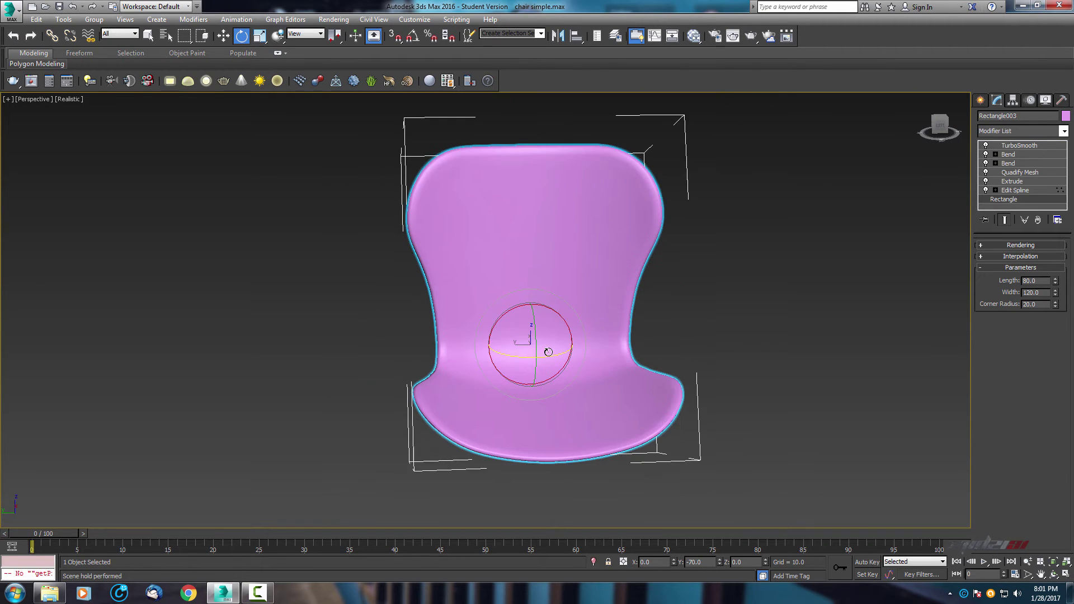
Maximize the Front view on the seat and turn on 3D snapping to grid points and grid lines.
key(alt+w)
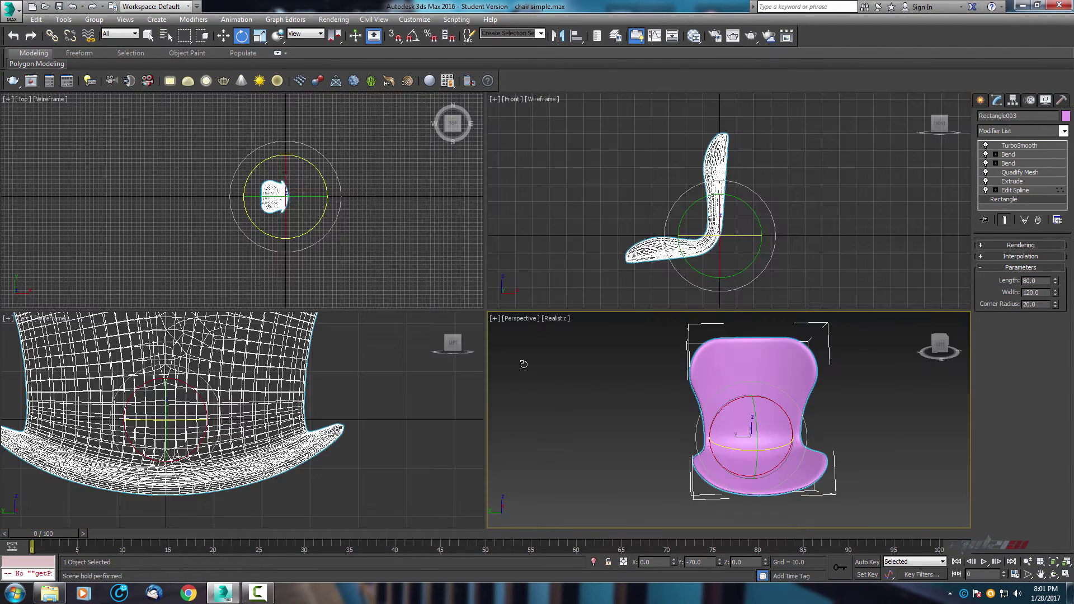
middle_drag(657, 261, 724, 233)
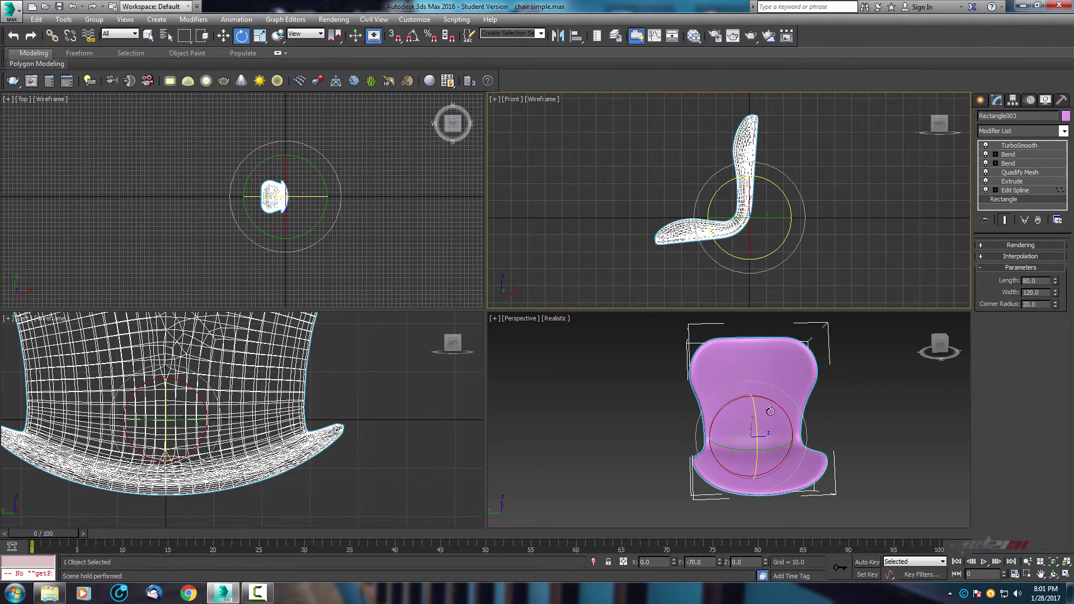
scroll(358, 417, down, 6)
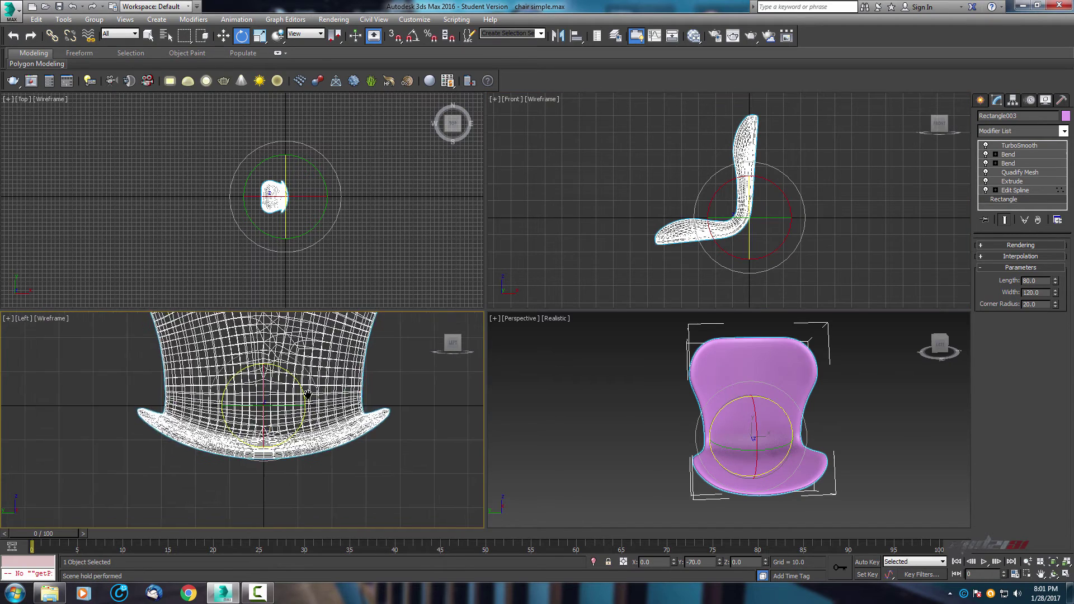
scroll(712, 219, up, 3)
key(alt+w)
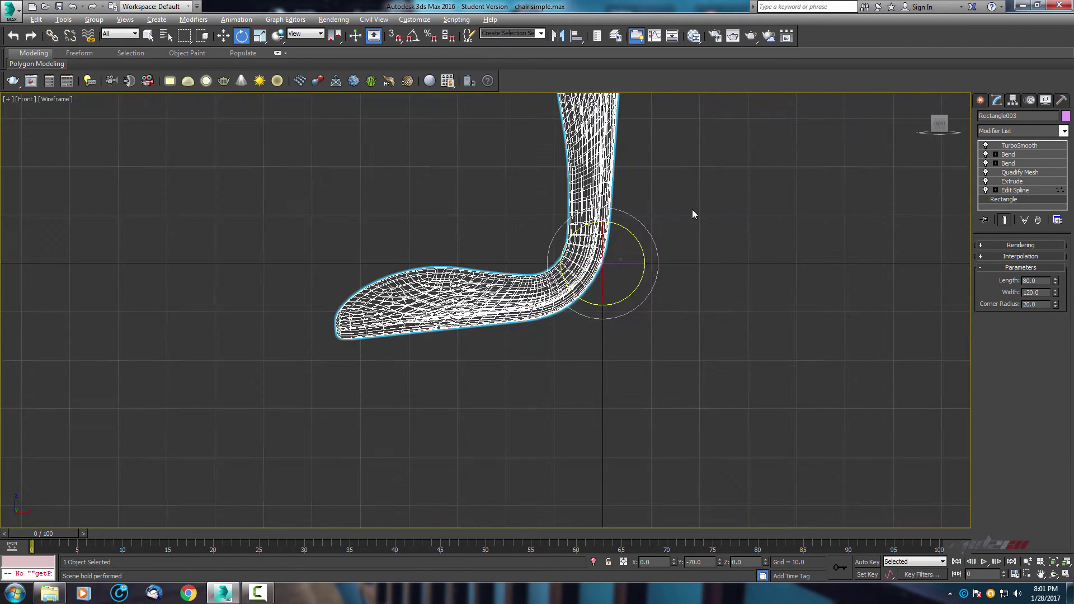
middle_drag(678, 220, 619, 220)
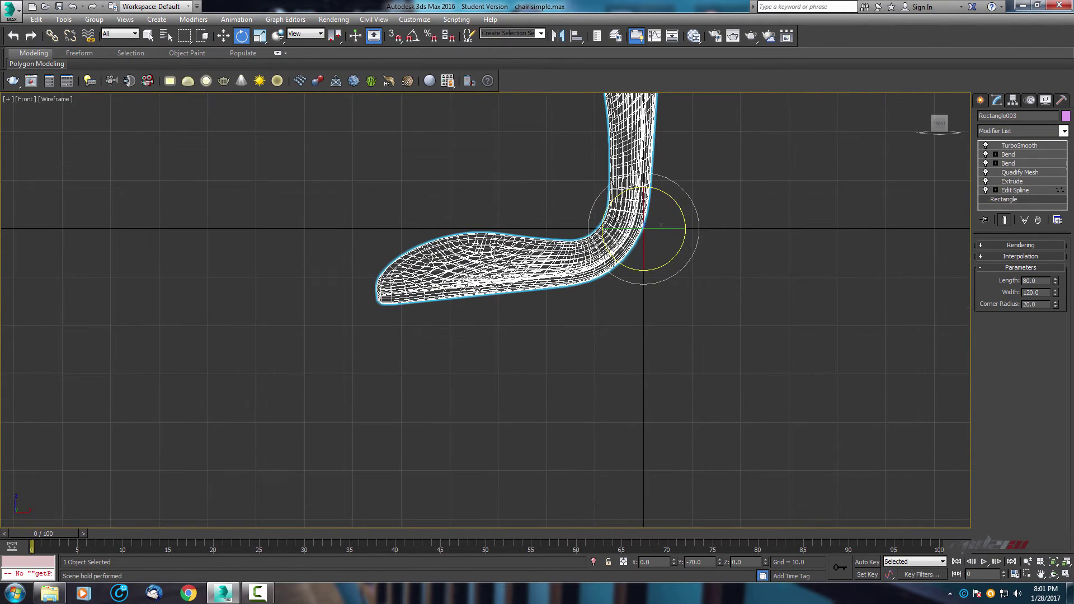
right_click(394, 36)
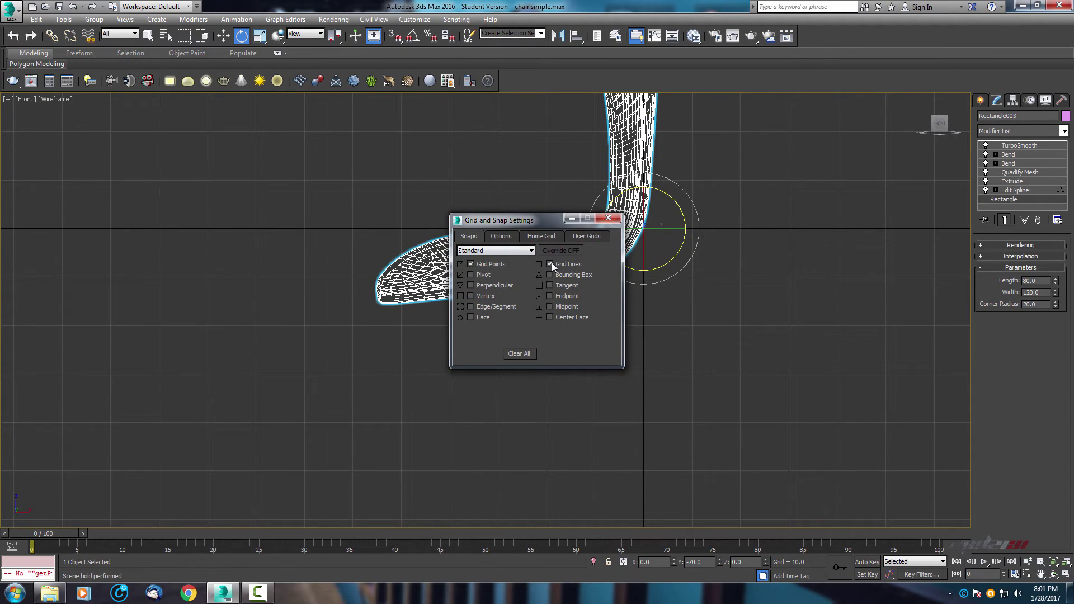
click(608, 219)
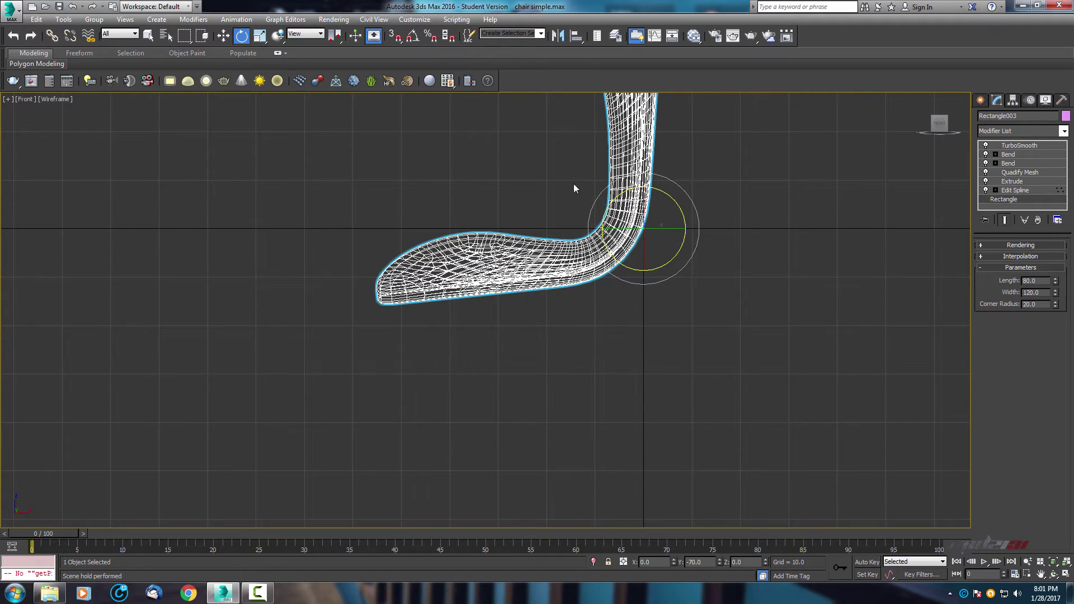
click(395, 37)
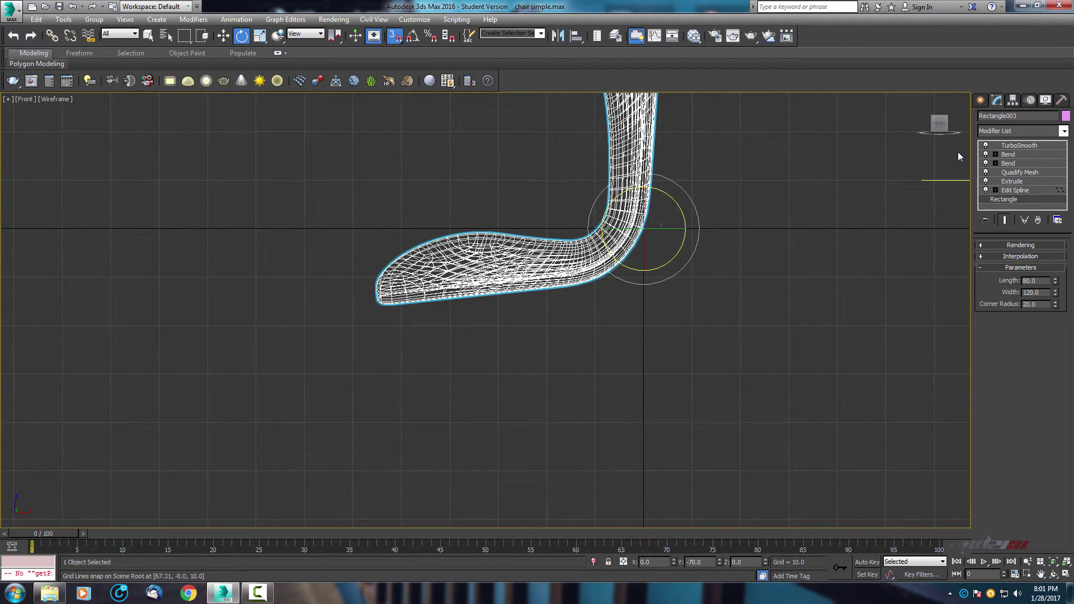
Draw an open leg line under the seat through X/Z points (-50, -40), (-40, -10), (-10, -10) and (0, -40).
click(980, 100)
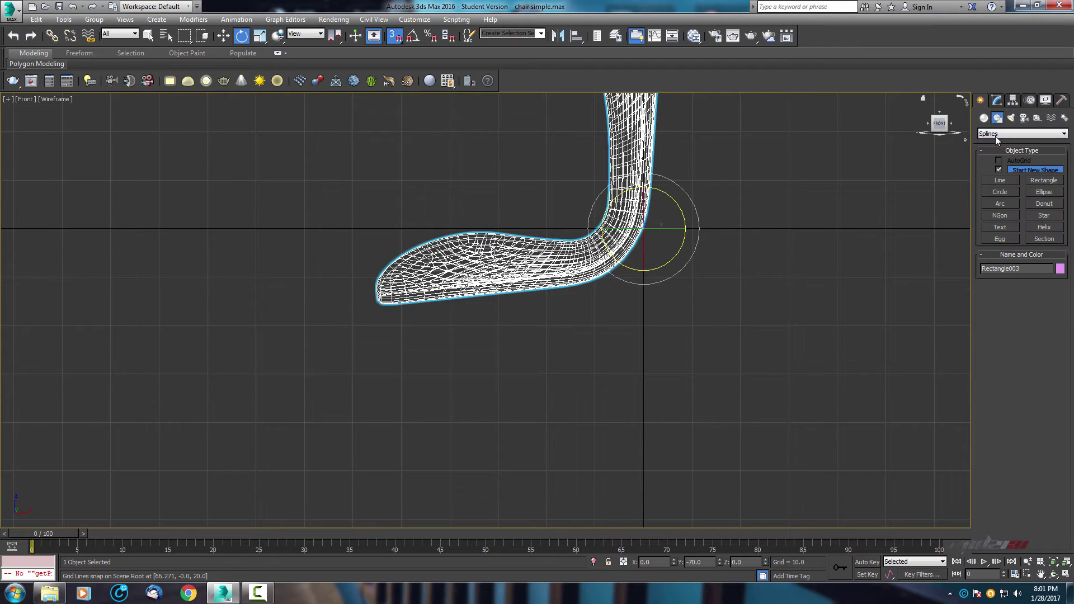
click(1005, 182)
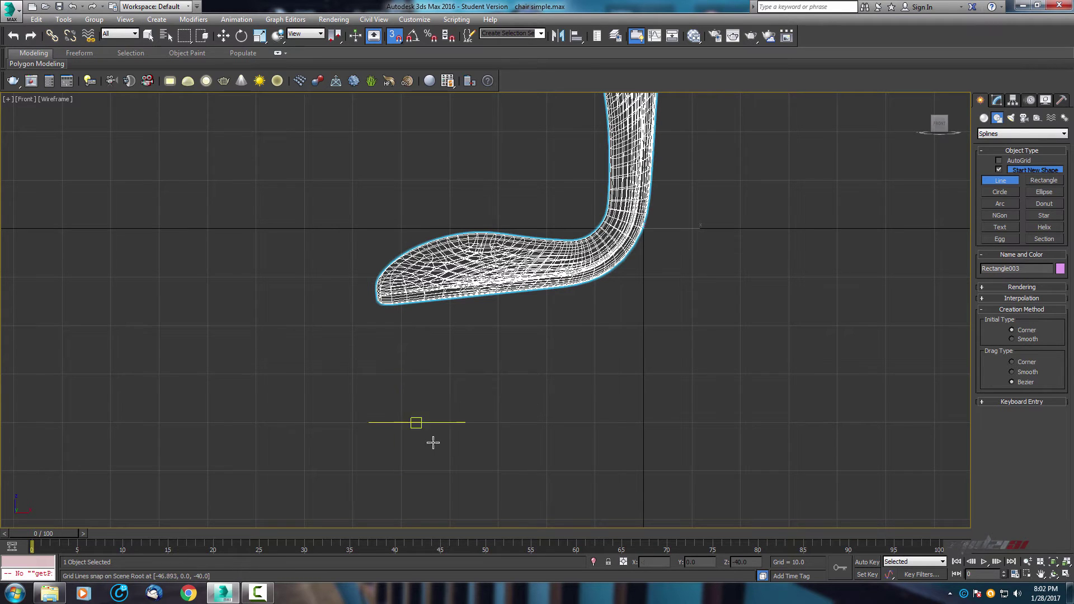
scroll(460, 314, down, 2)
scroll(434, 369, up, 1)
middle_drag(434, 369, 472, 309)
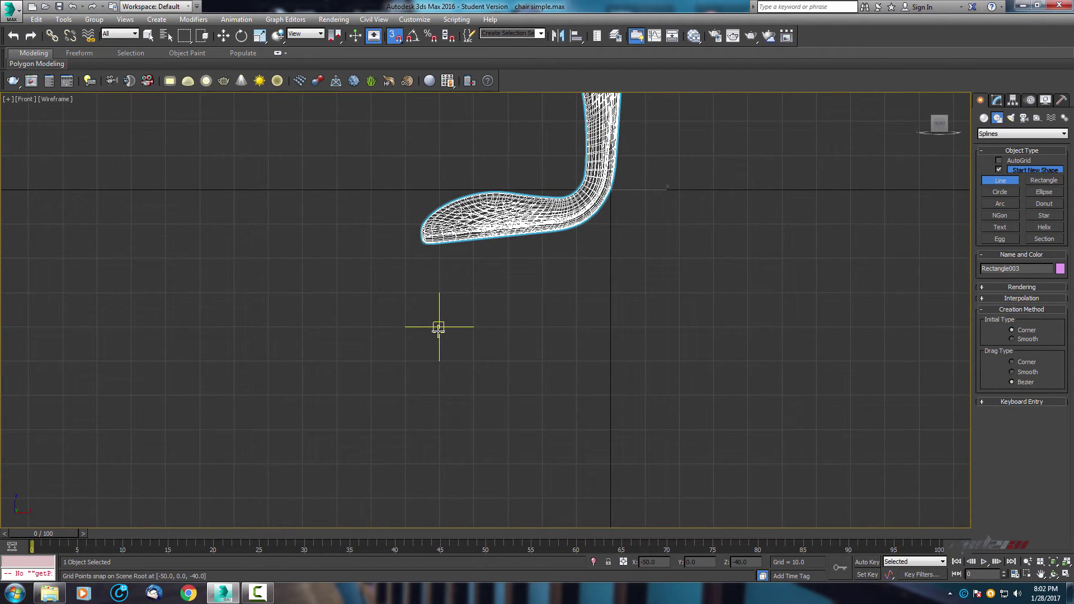
click(439, 326)
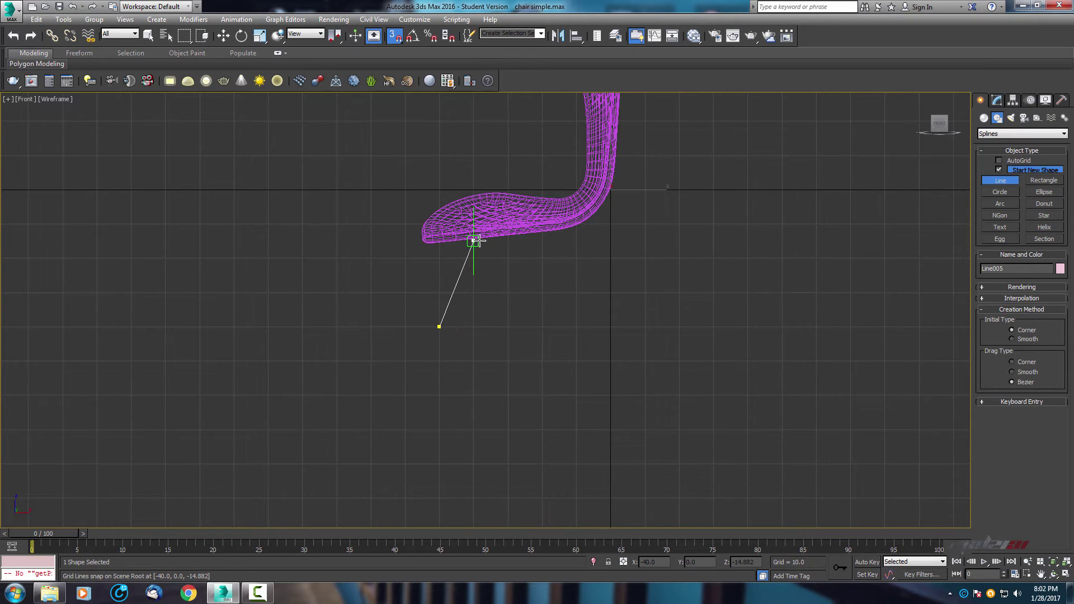
click(474, 224)
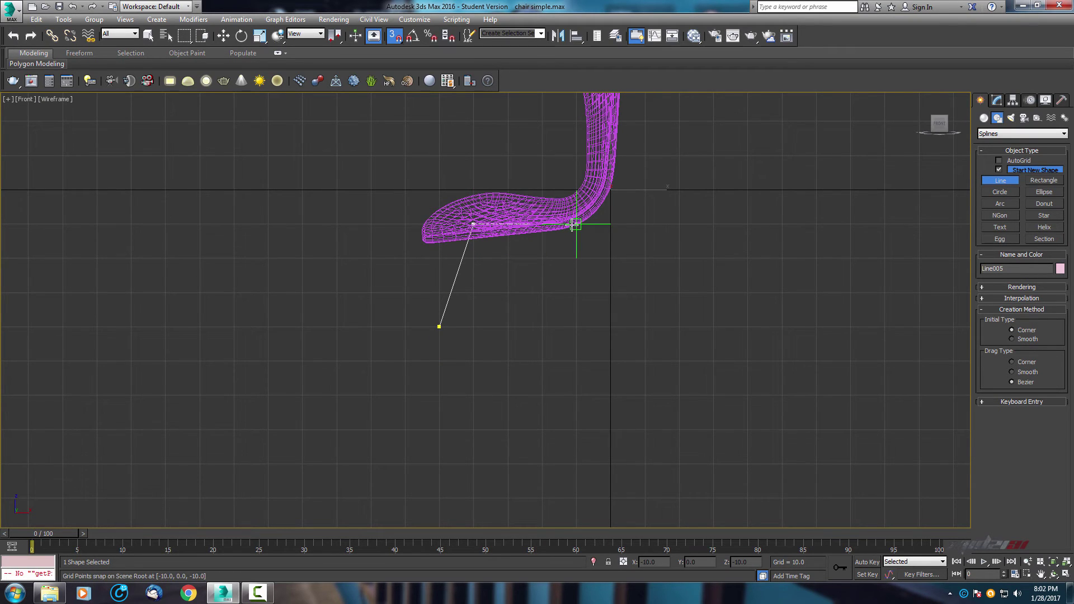
click(576, 224)
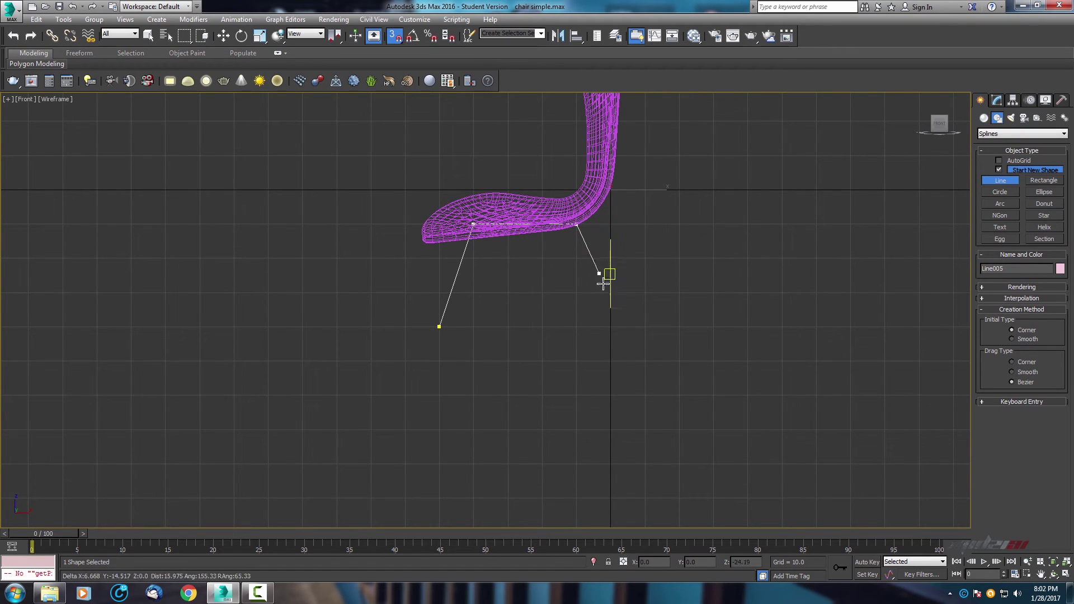
click(610, 326)
right_click(559, 334)
scroll(575, 364, up, 2)
middle_drag(576, 364, 521, 300)
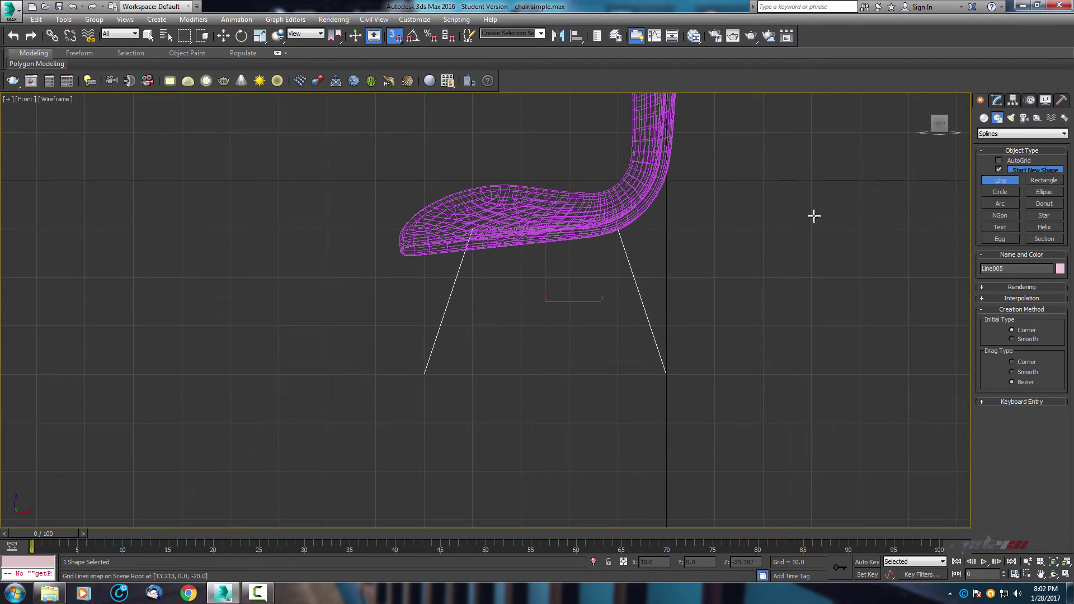
Turn off snapping and move the leg line's two upper vertices vertically to follow the underside of the seat.
click(394, 35)
scroll(654, 242, up, 2)
middle_drag(654, 242, 690, 283)
middle_drag(598, 271, 635, 252)
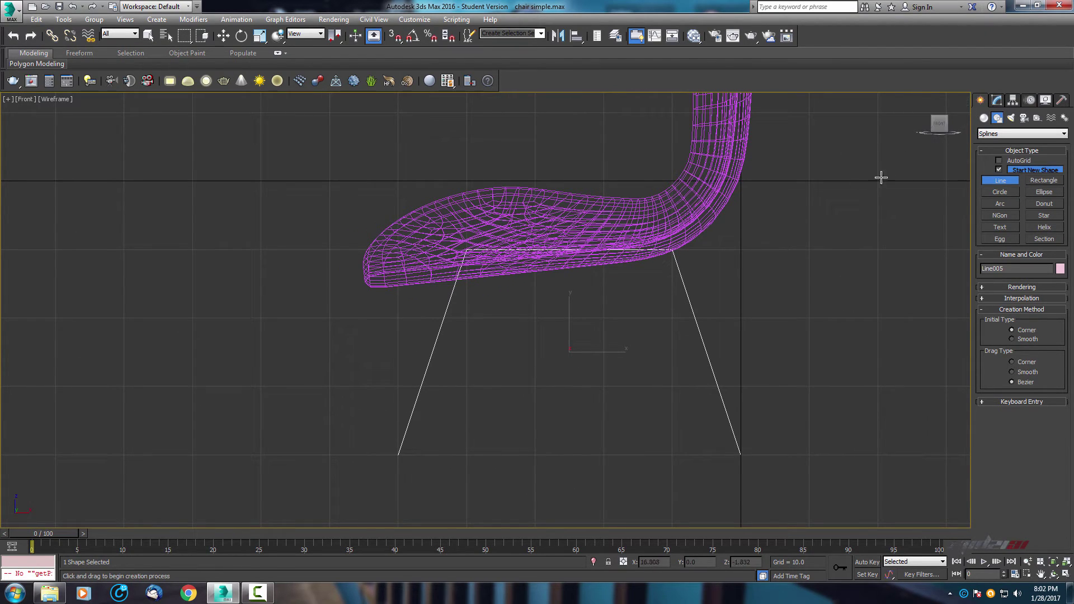
click(1000, 102)
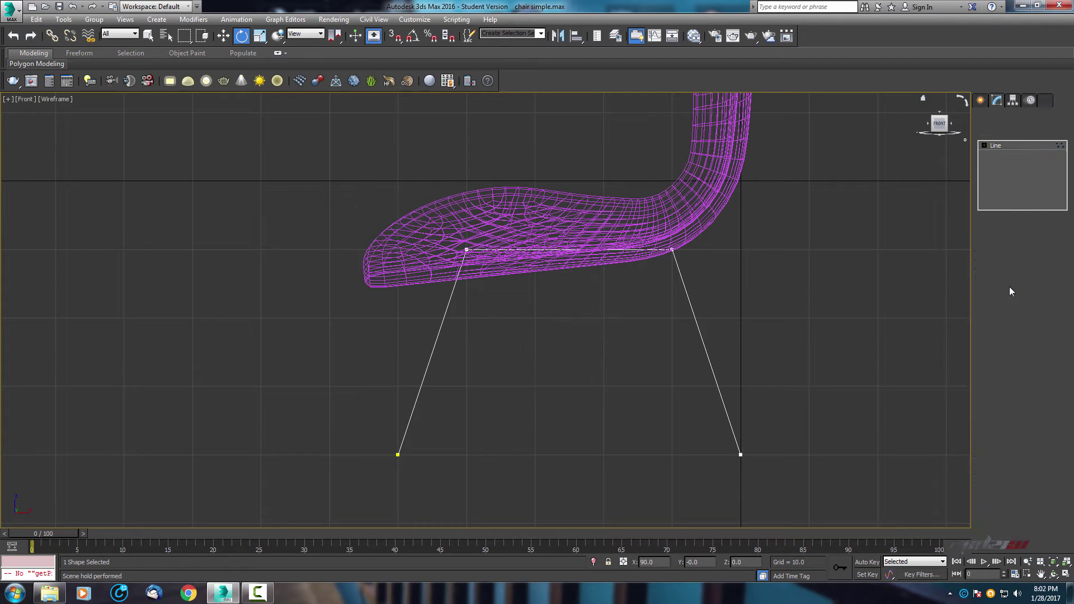
click(1009, 285)
scroll(671, 148, up, 4)
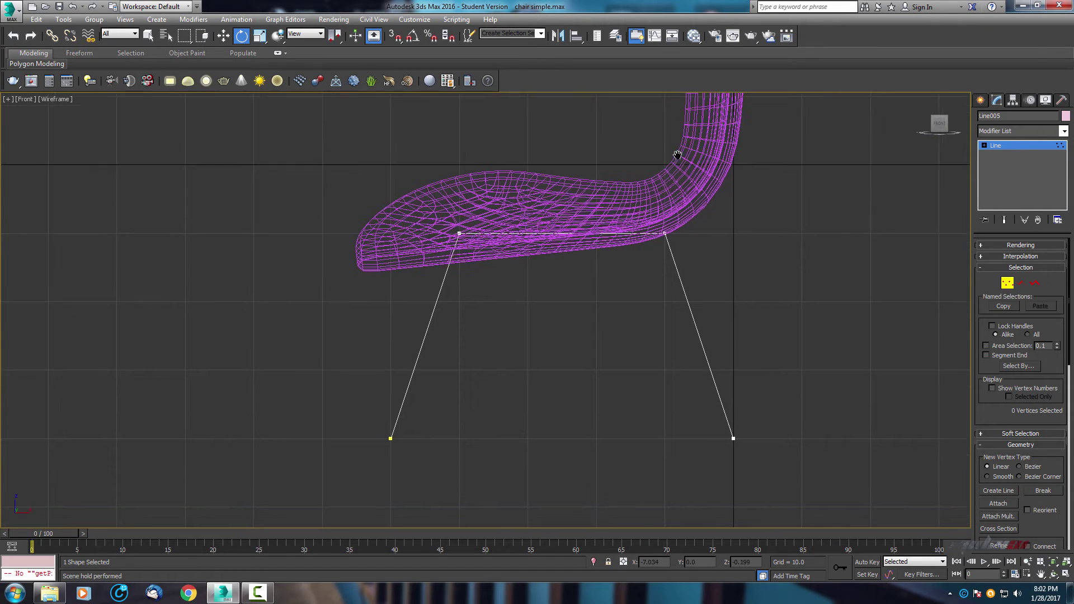
click(437, 223)
key(w)
drag(436, 186, 702, 236)
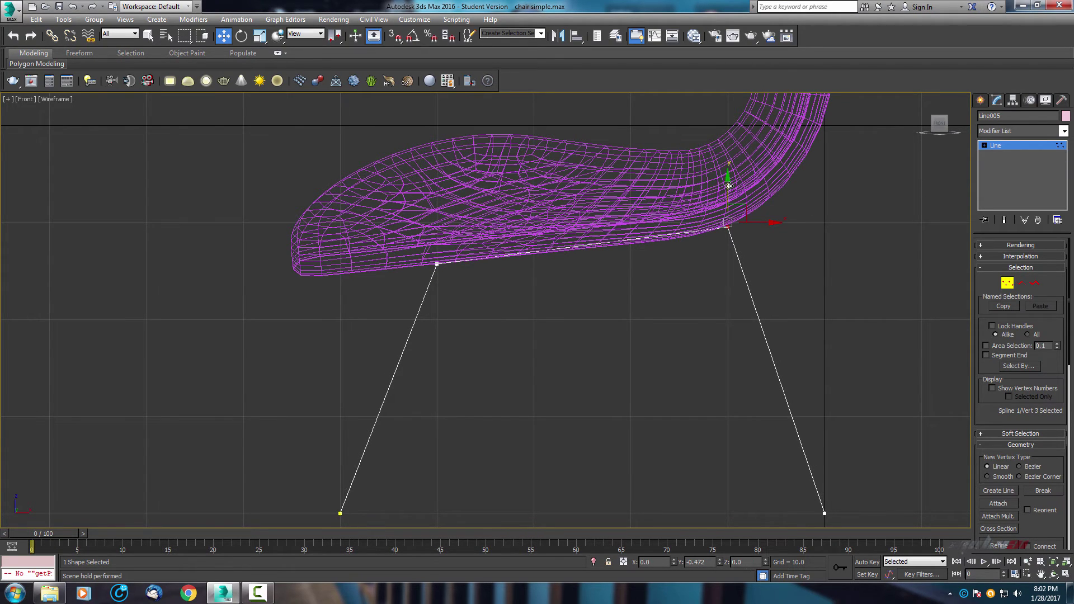
drag(729, 183, 728, 188)
scroll(676, 211, down, 2)
mouse_move(676, 210)
middle_down()
mouse_move(688, 182)
mouse_move(664, 213)
mouse_move(662, 203)
middle_up()
scroll(755, 201, down, 2)
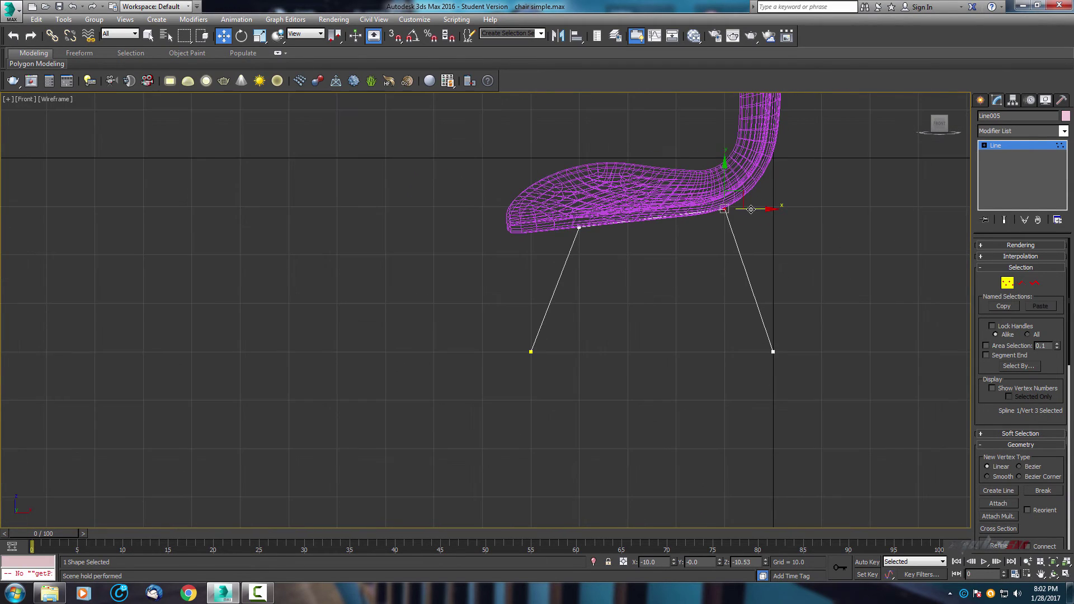
Apply a Sweep modifier to the leg line with the built-in Pipe section and a radius of 1.
click(1029, 132)
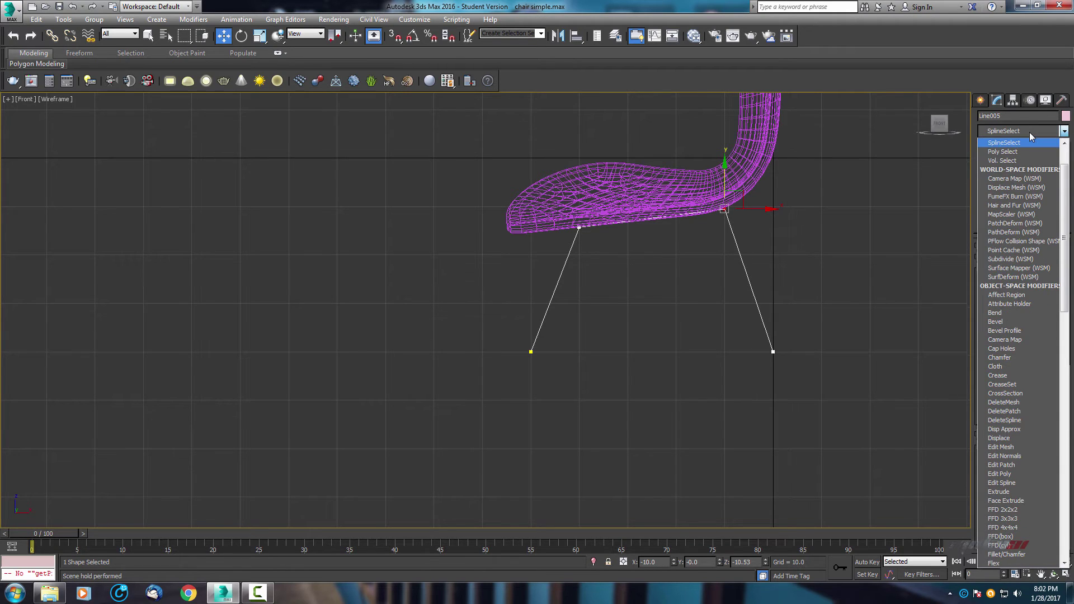
scroll(1033, 223, down, 20)
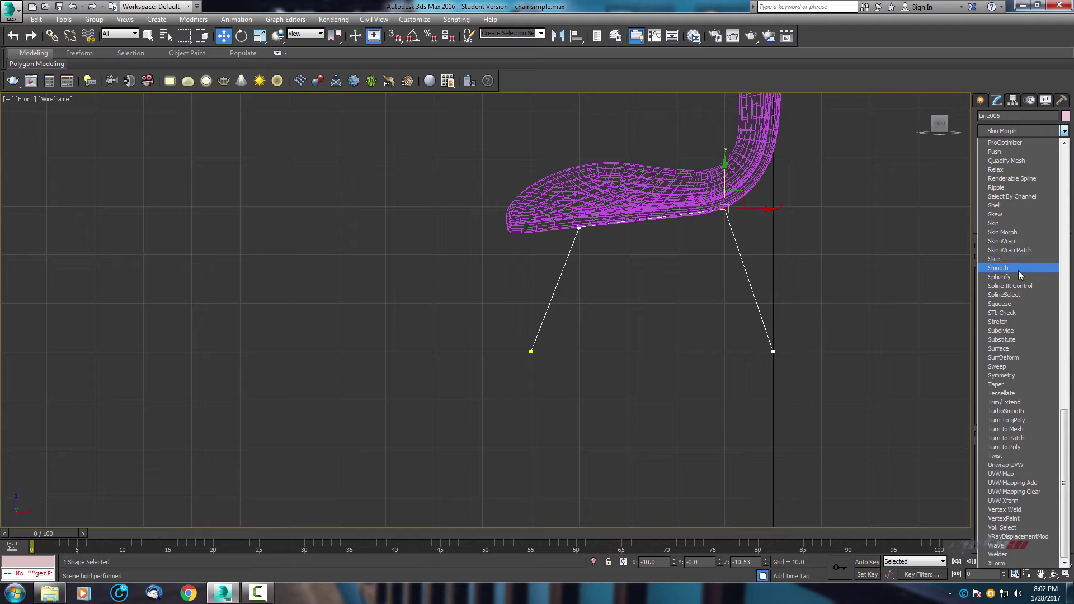
click(1003, 368)
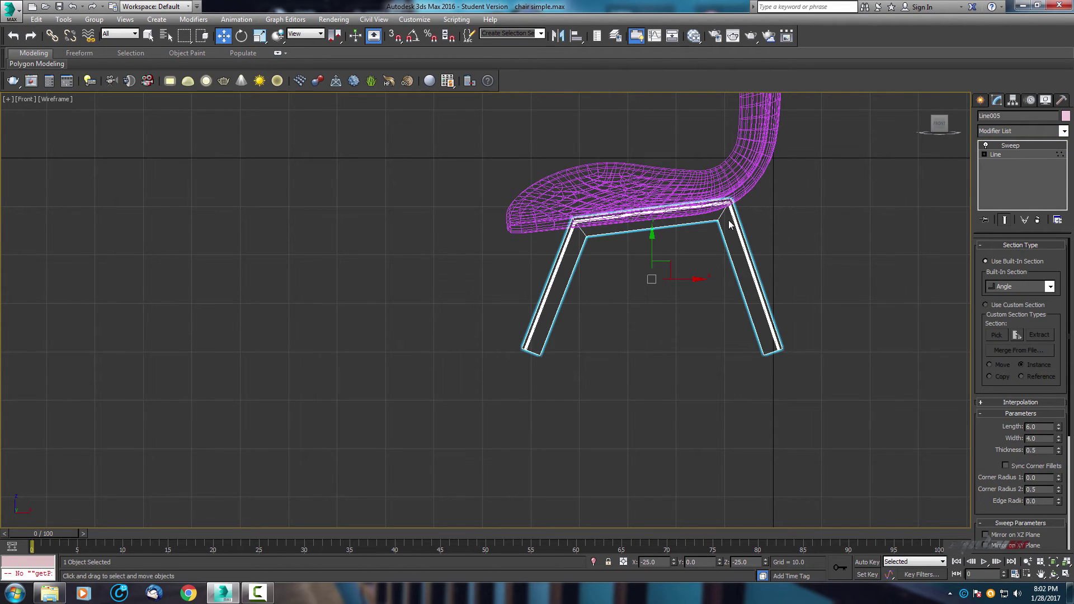
click(1050, 287)
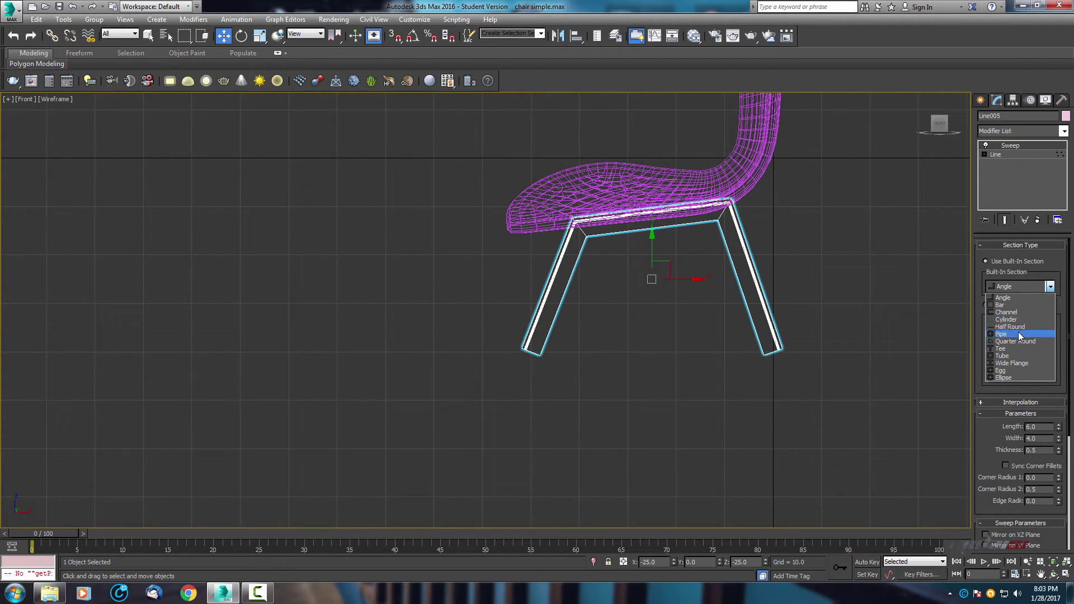
click(1015, 334)
scroll(748, 236, up, 3)
middle_drag(668, 222, 604, 252)
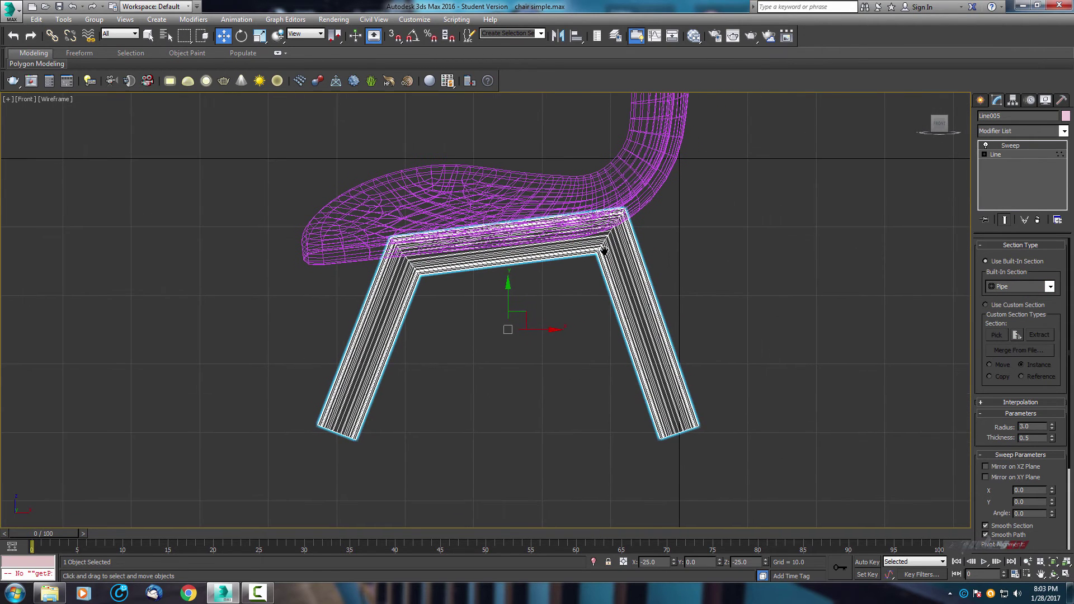
scroll(636, 249, up, 4)
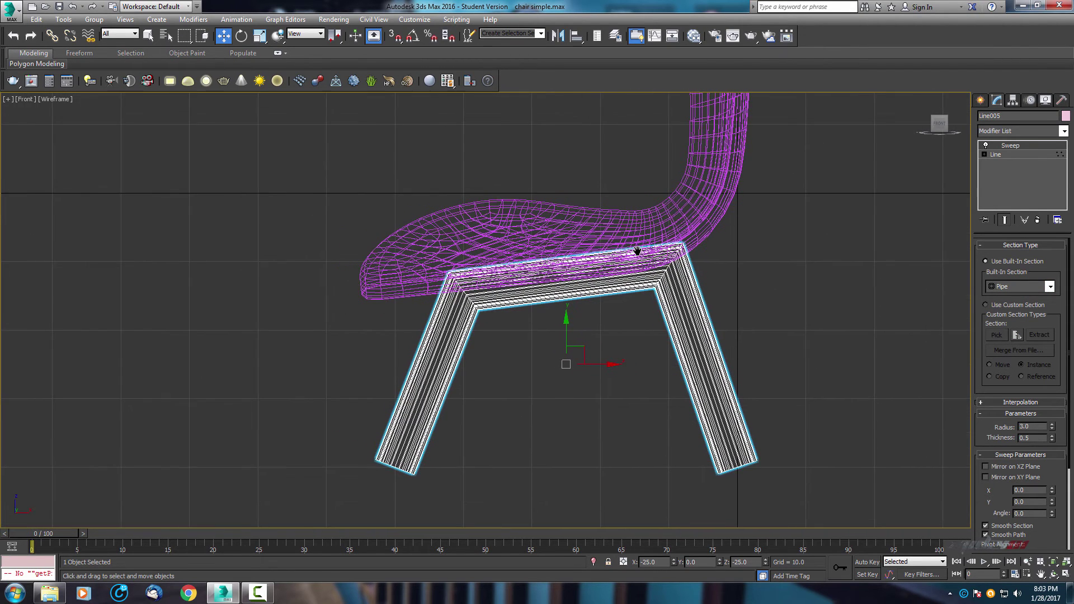
scroll(592, 279, down, 2)
scroll(787, 356, down, 1)
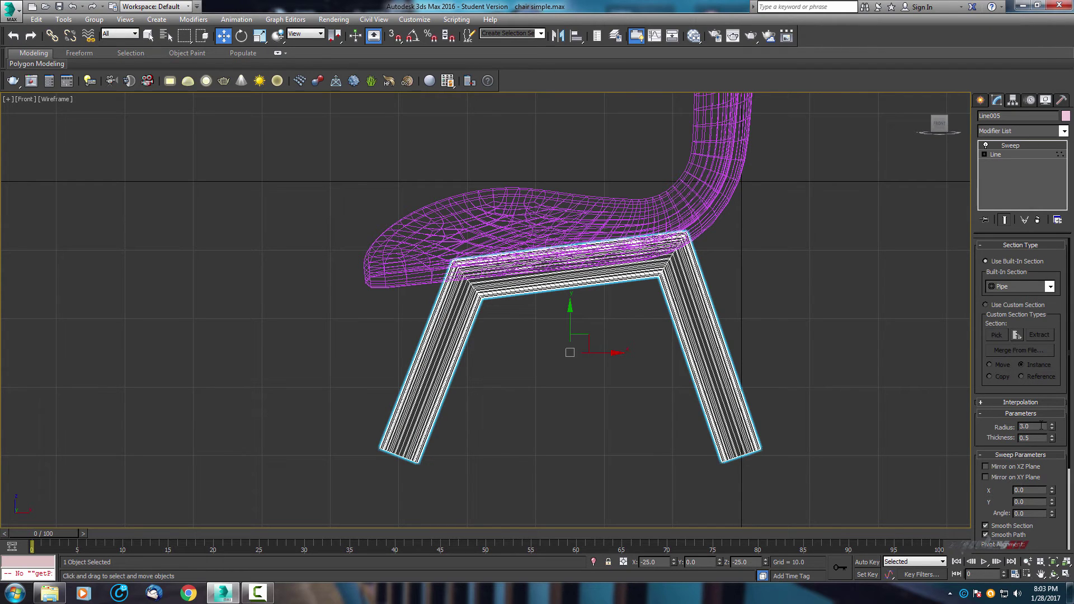
text(1)
key(Return)
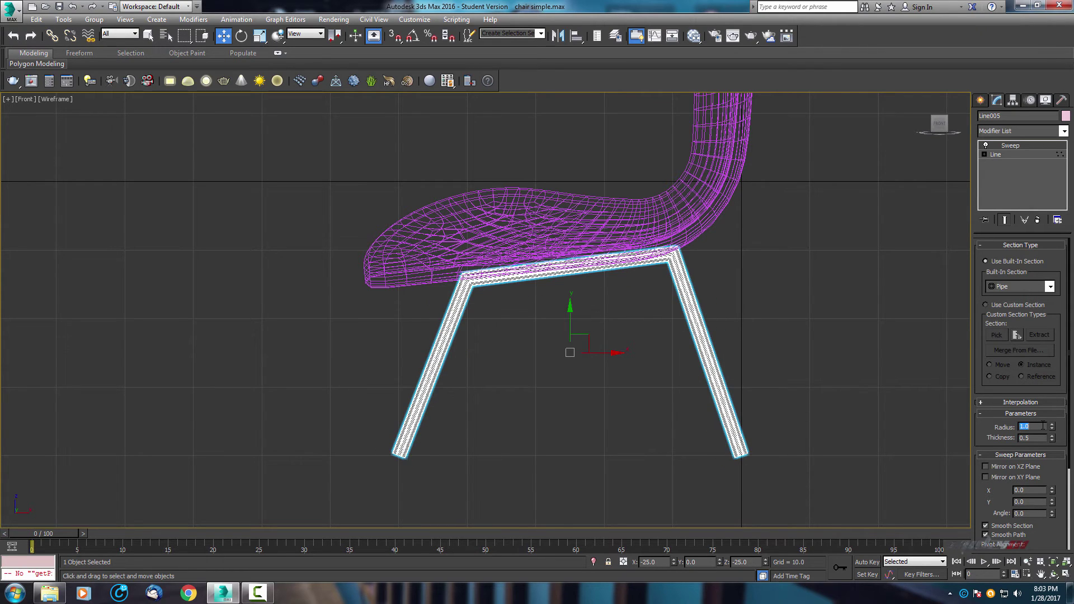
Examine the swept leg frame beneath the seat in the Perspective and Front views.
key(alt+w)
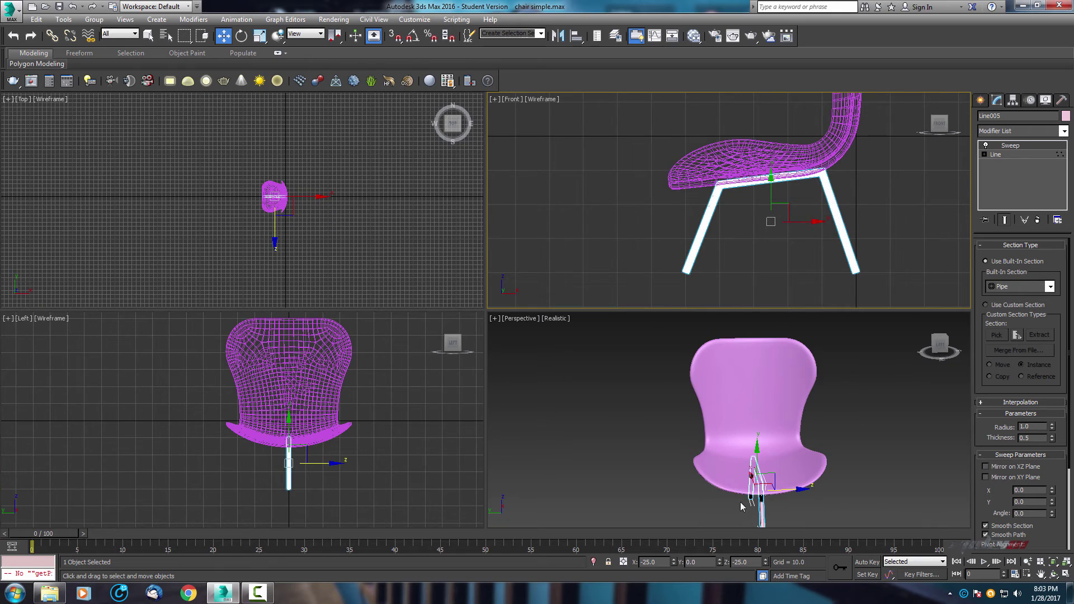
scroll(746, 490, up, 5)
key(alt+w)
mouse_move(666, 383)
alt+middle_down()
mouse_move(726, 371)
mouse_move(777, 377)
mouse_move(566, 381)
mouse_move(670, 377)
alt+middle_up()
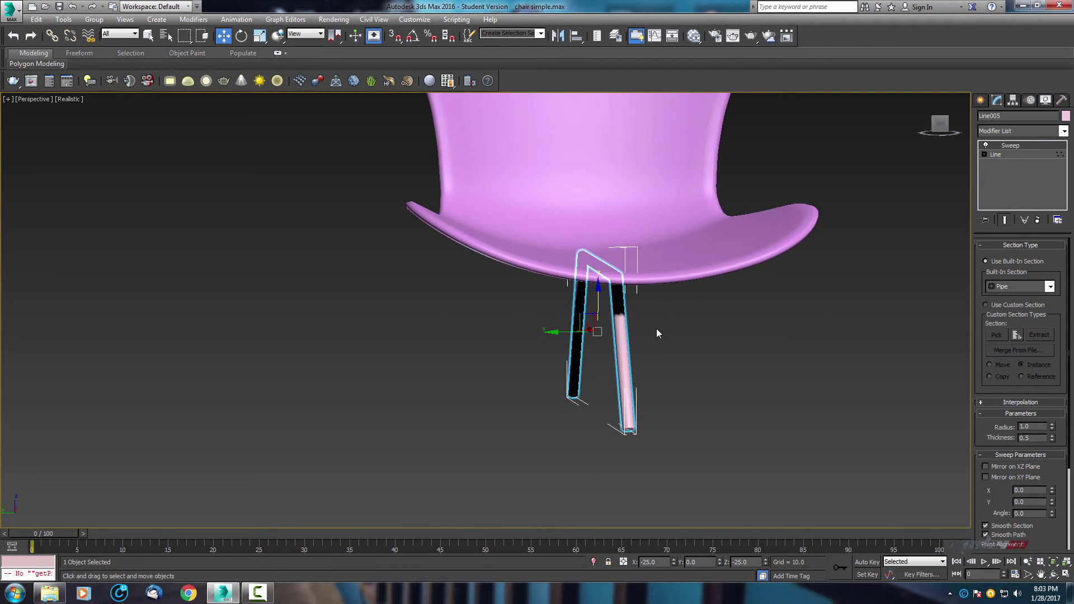
key(alt+w)
scroll(769, 234, down, 4)
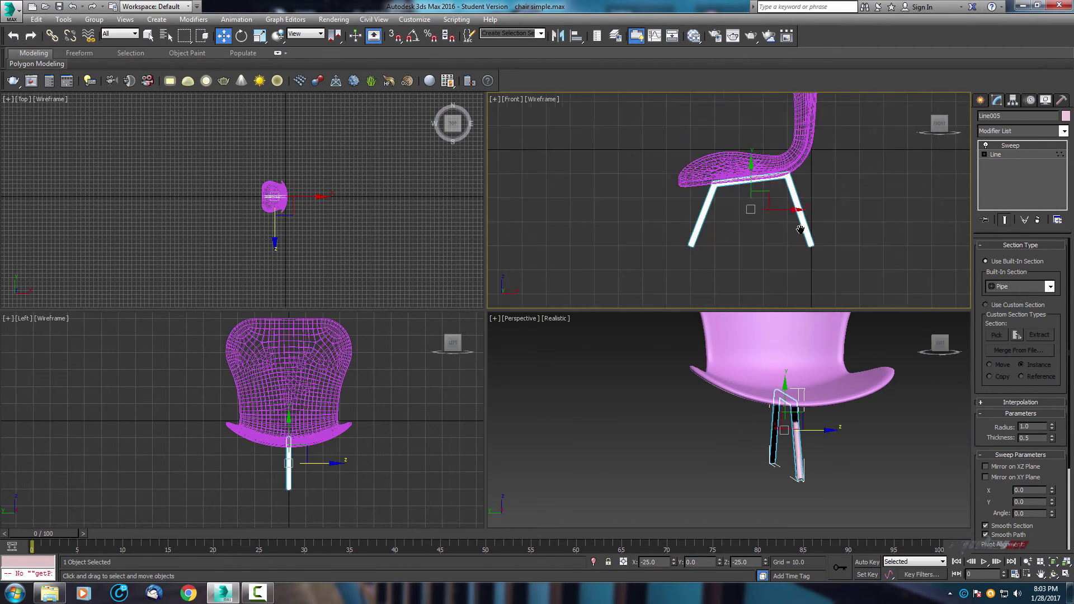
scroll(718, 222, up, 2)
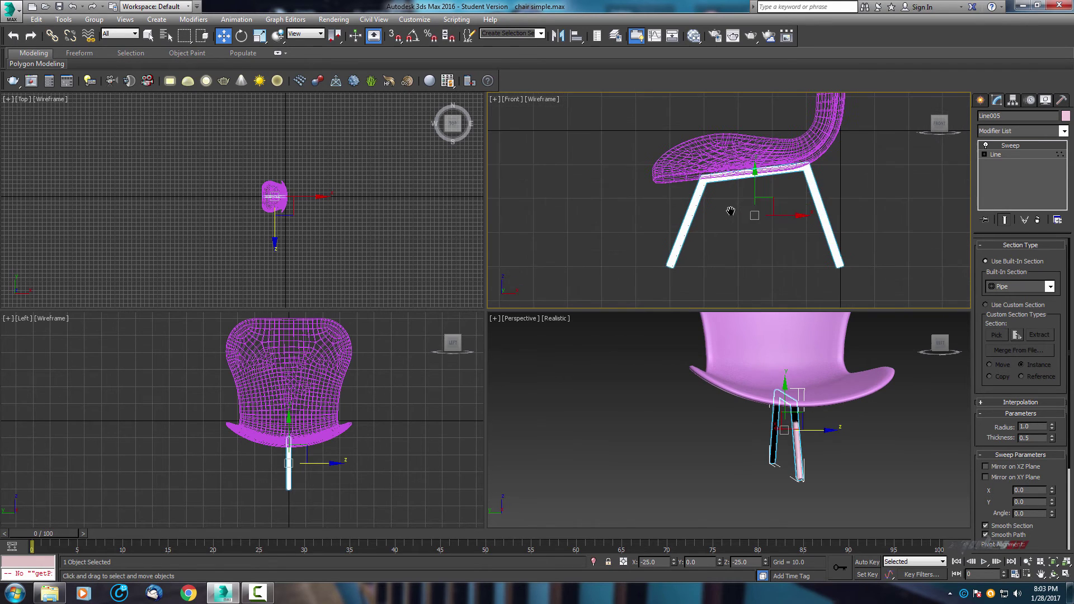
mouse_move(727, 213)
middle_down()
mouse_move(697, 210)
mouse_move(735, 214)
middle_up()
With grid snapping, move the leg line's lower end vertices outward and down to X/Z (-60, -50) and (10, -50), then return to the Sweep level.
key(alt+w)
scroll(696, 226, down, 2)
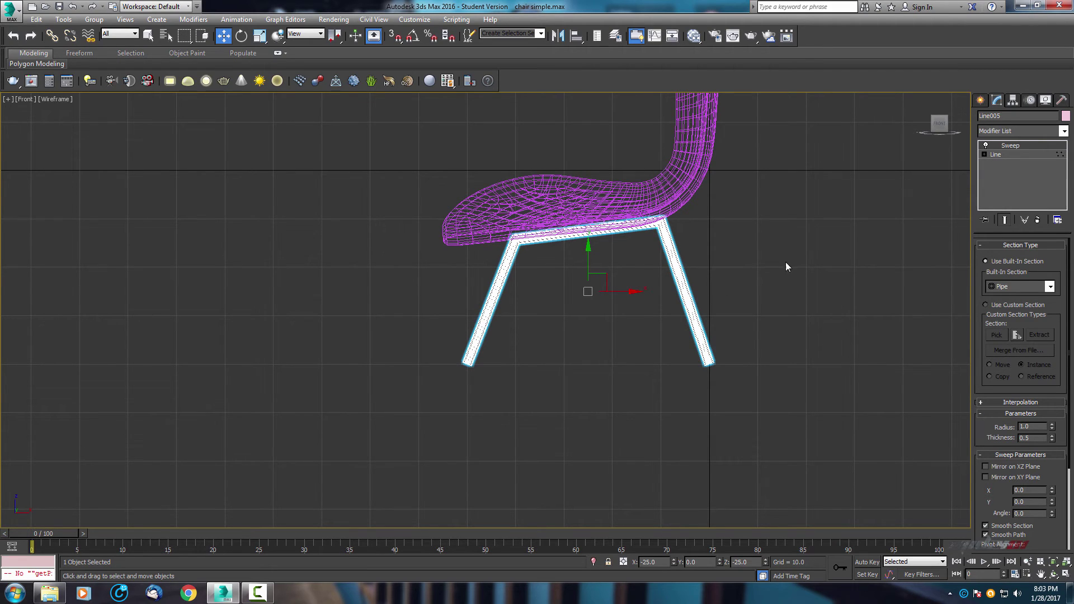
click(1004, 153)
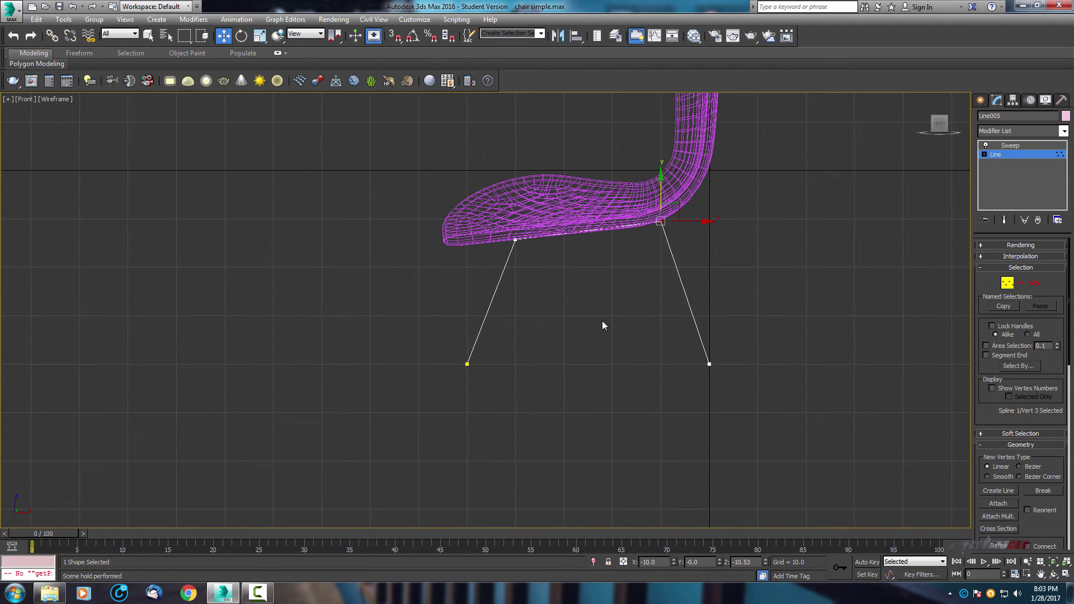
middle_drag(602, 318, 609, 274)
click(474, 320)
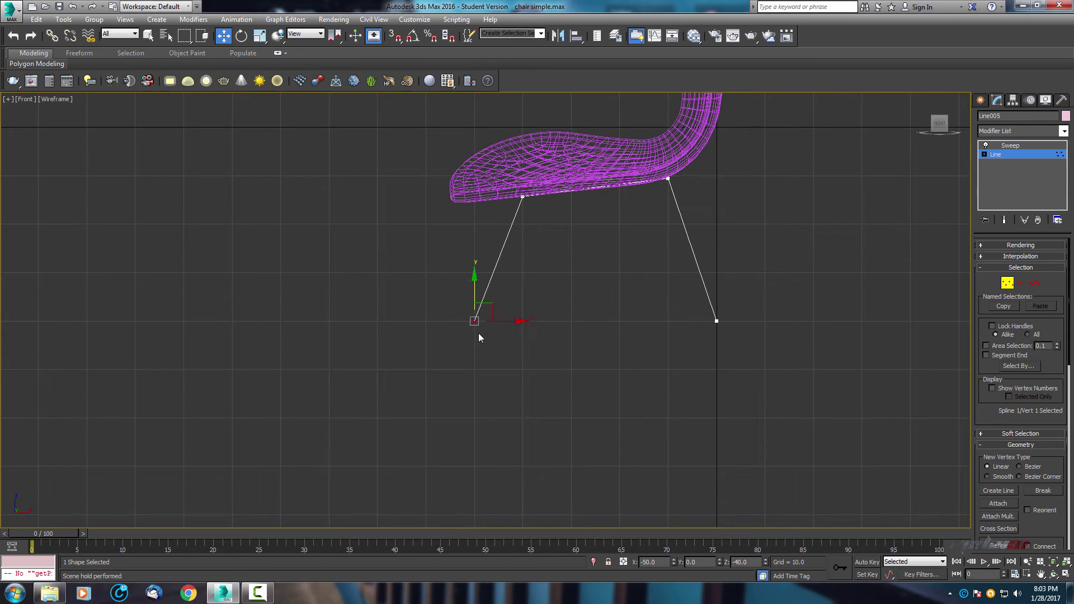
click(397, 36)
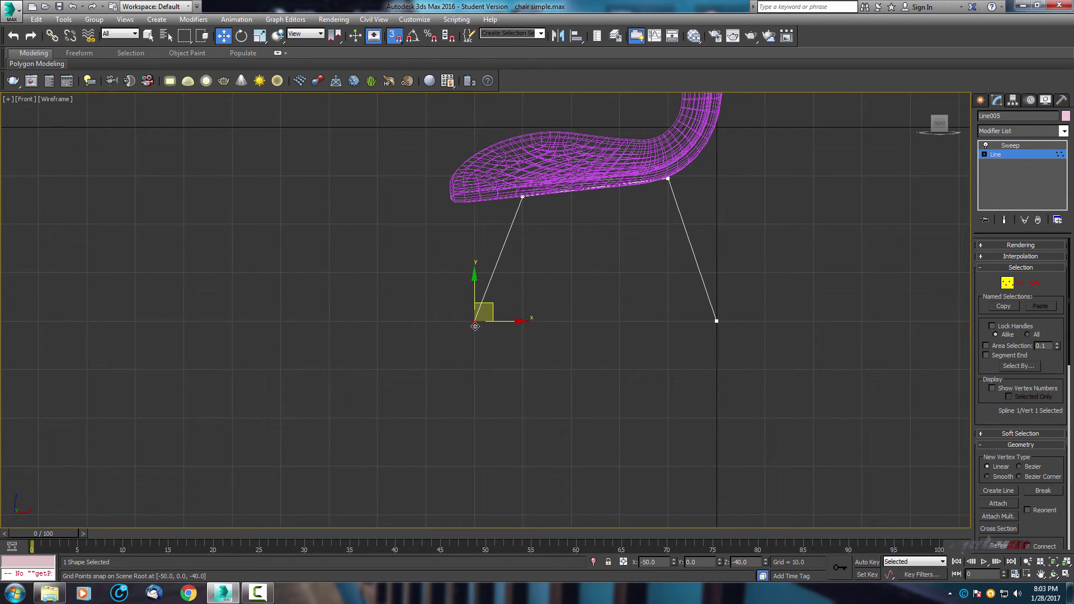
drag(477, 323, 429, 368)
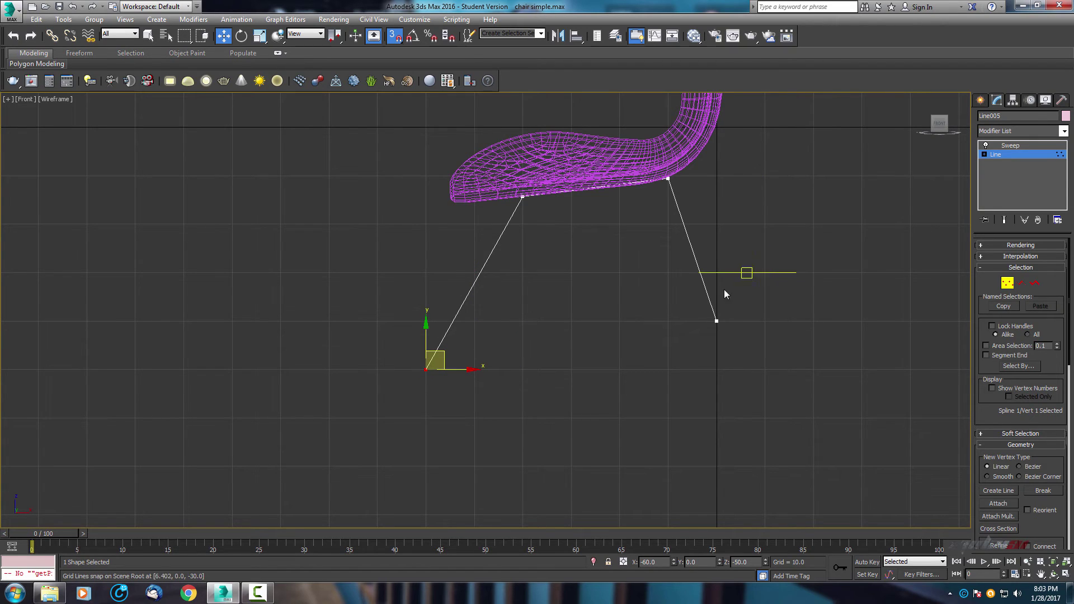
drag(752, 301, 700, 331)
drag(729, 298, 767, 376)
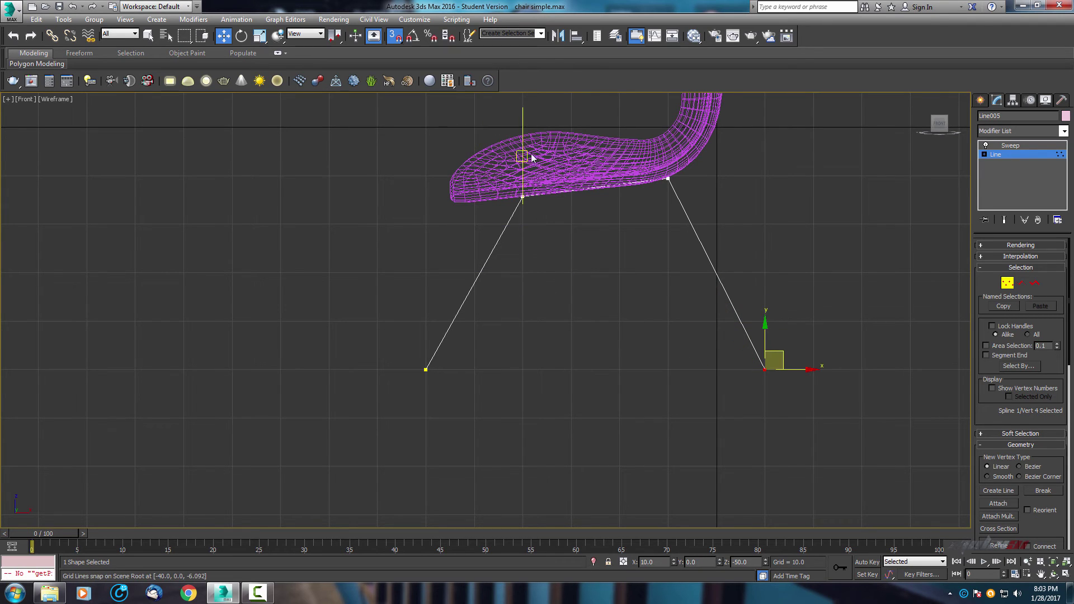
click(394, 36)
scroll(562, 230, down, 3)
click(1010, 147)
Rotate the leg frame about 12 degrees around the X axis in the Perspective view so its feet splay outward.
middle_drag(462, 183, 489, 184)
key(alt+w)
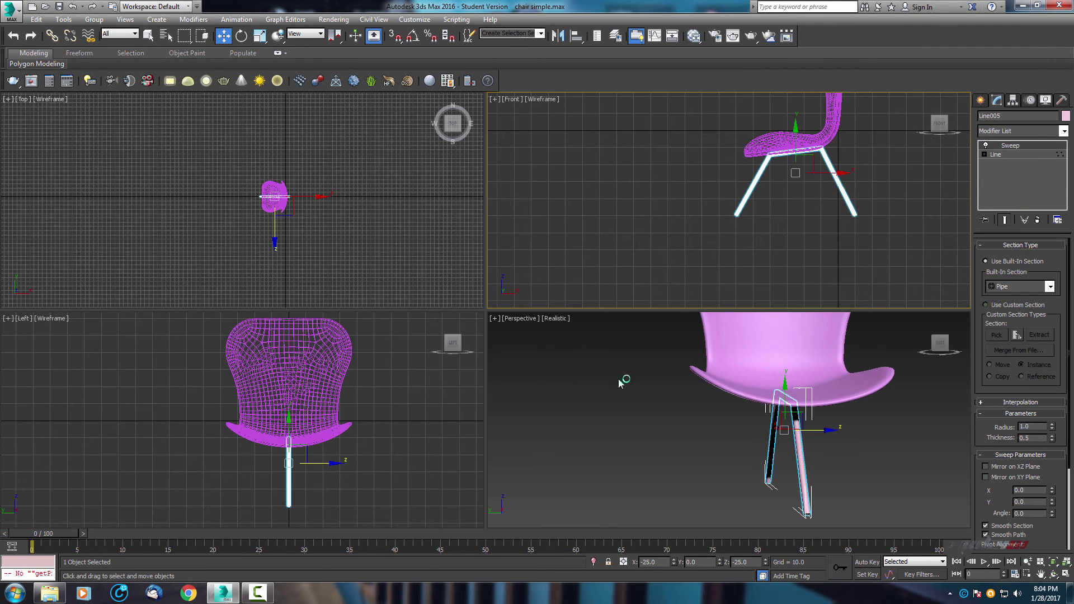
scroll(660, 383, down, 2)
key(alt+w)
scroll(571, 302, down, 3)
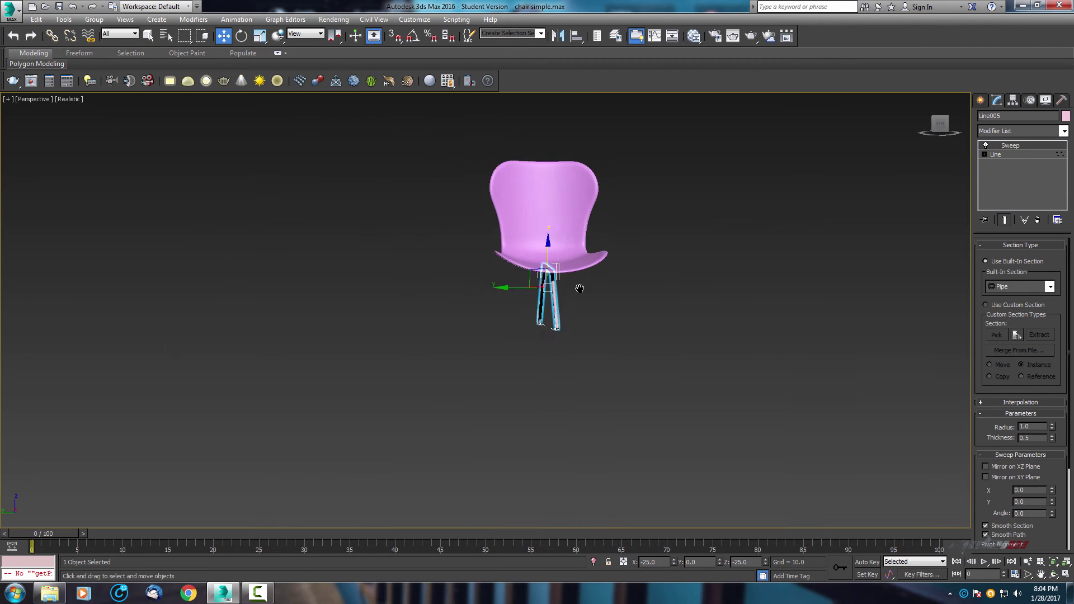
scroll(579, 289, up, 5)
alt+middle_drag(530, 287, 571, 248)
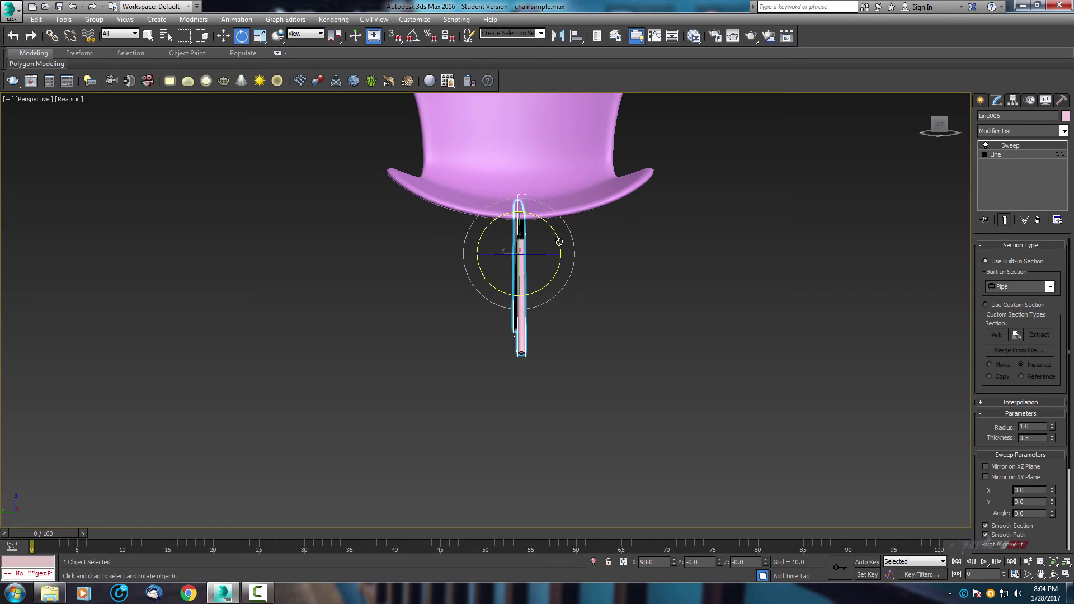
drag(555, 236, 560, 236)
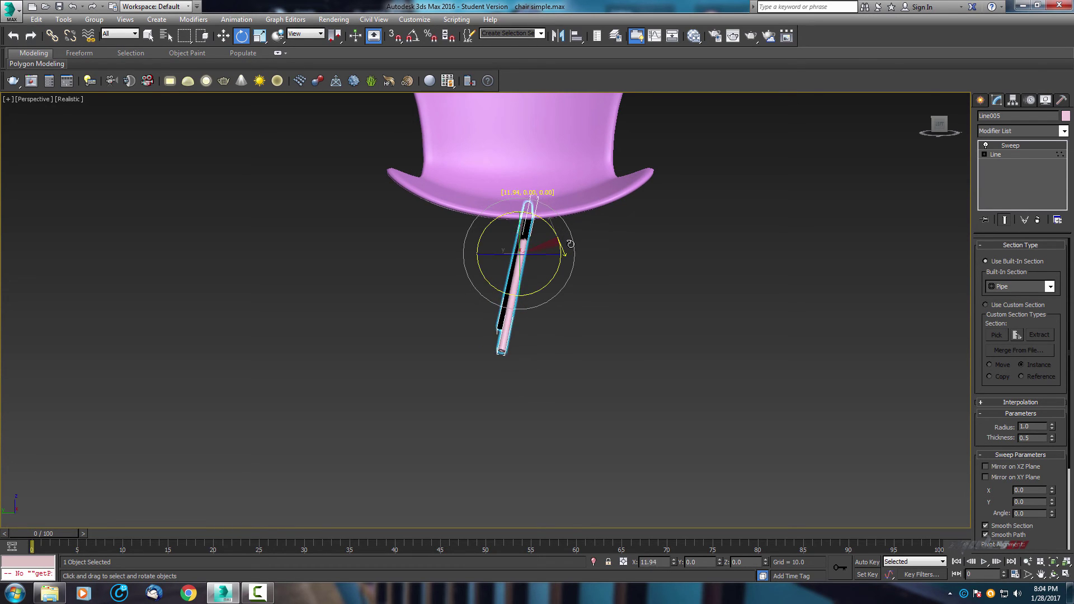
drag(570, 242, 570, 242)
alt+middle_drag(563, 254, 559, 240)
Move the tilted leg frame to about Y 24 under the seat's side and clone one copy to about Y -23.
key(w)
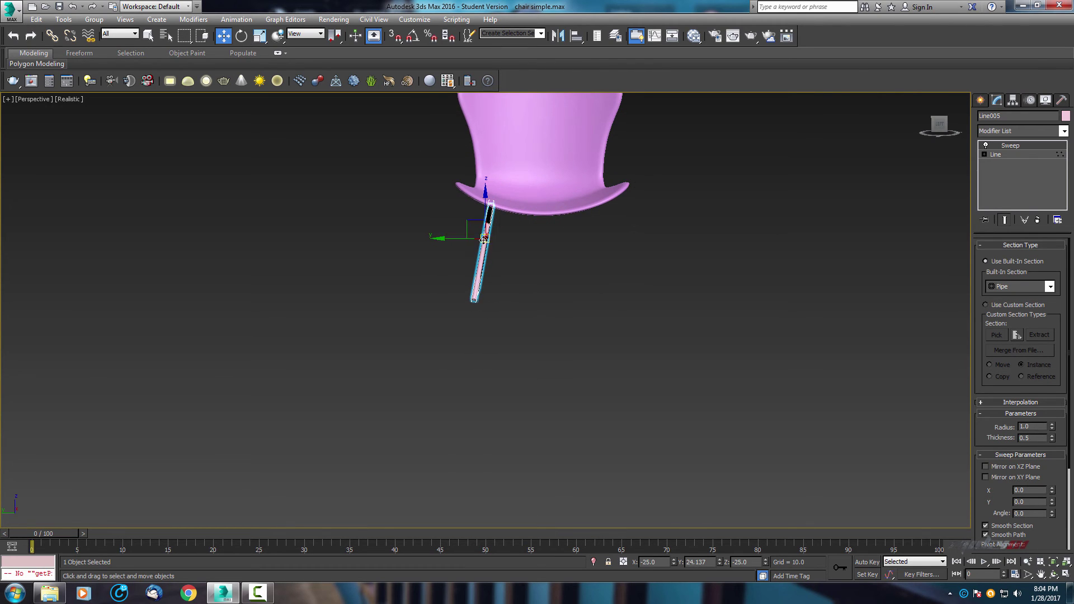
shift+drag(483, 239, 595, 240)
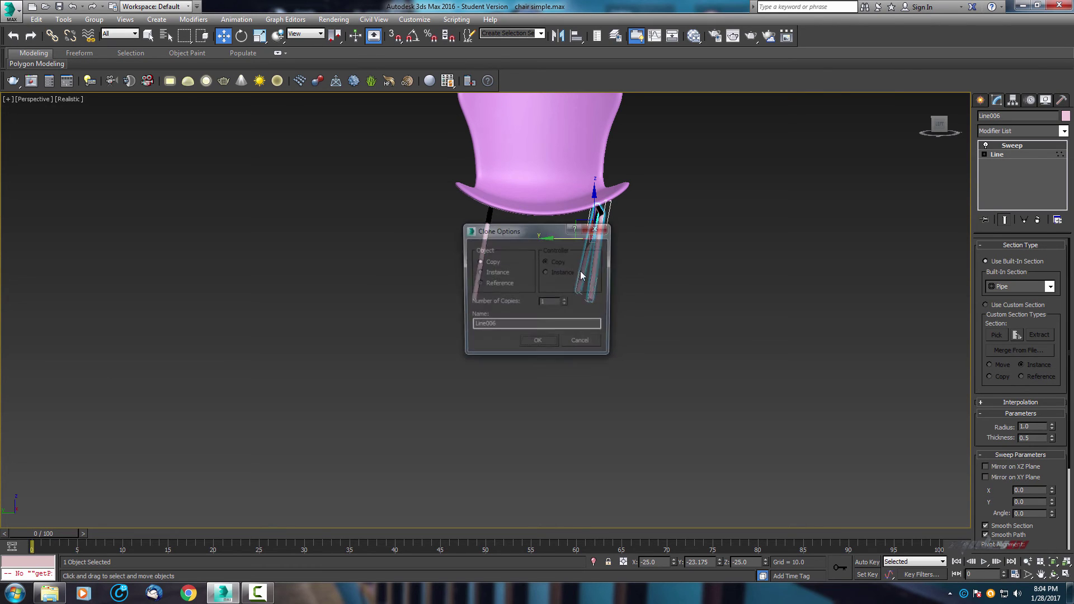
click(537, 343)
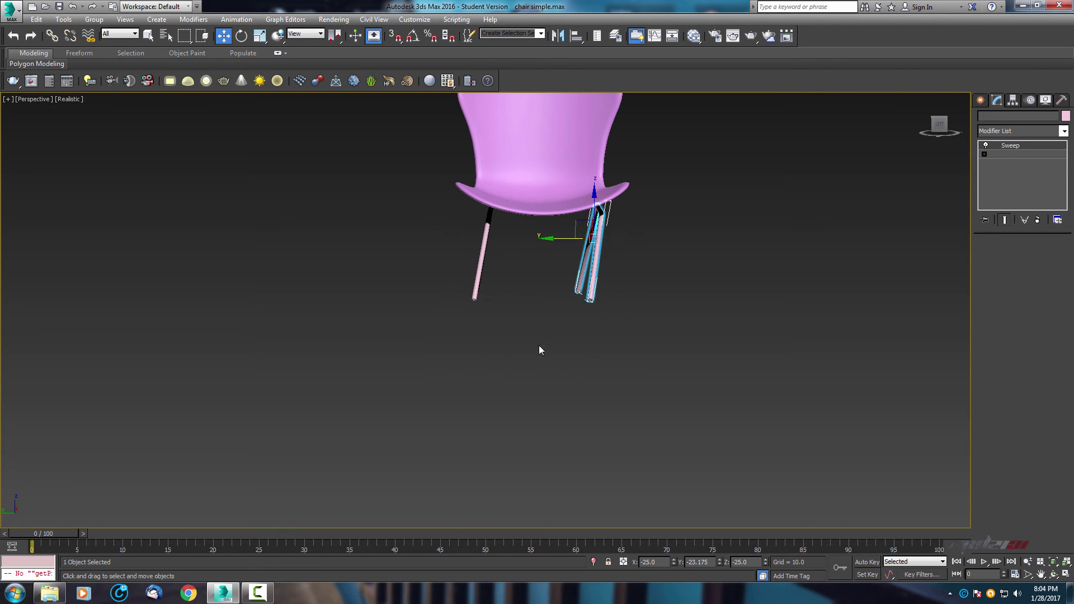
Mirror the copied leg frame across the Y axis without cloning it.
click(558, 37)
drag(533, 195, 441, 195)
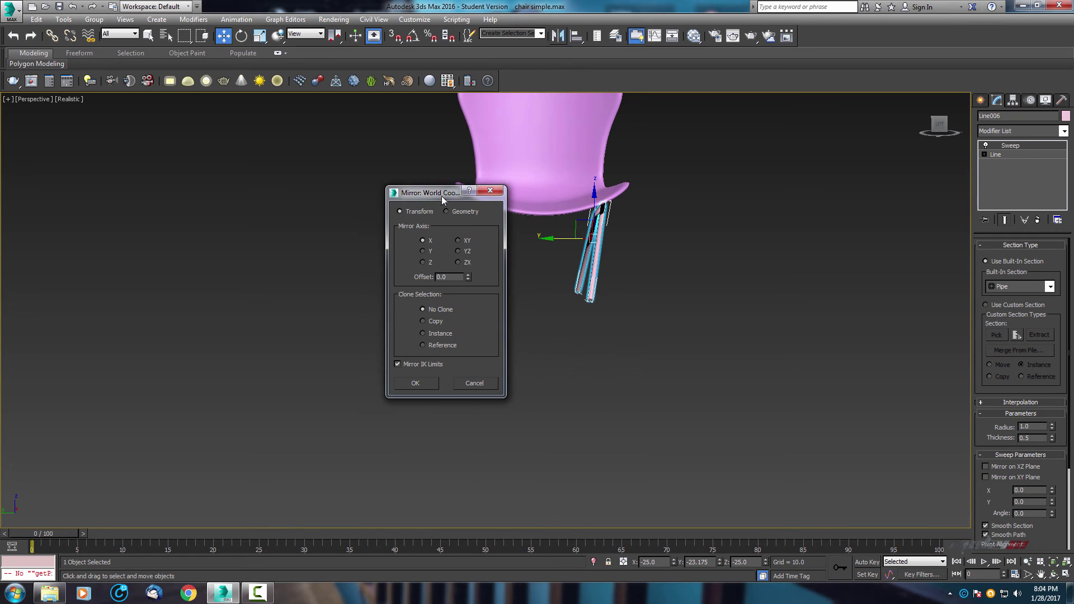
click(421, 252)
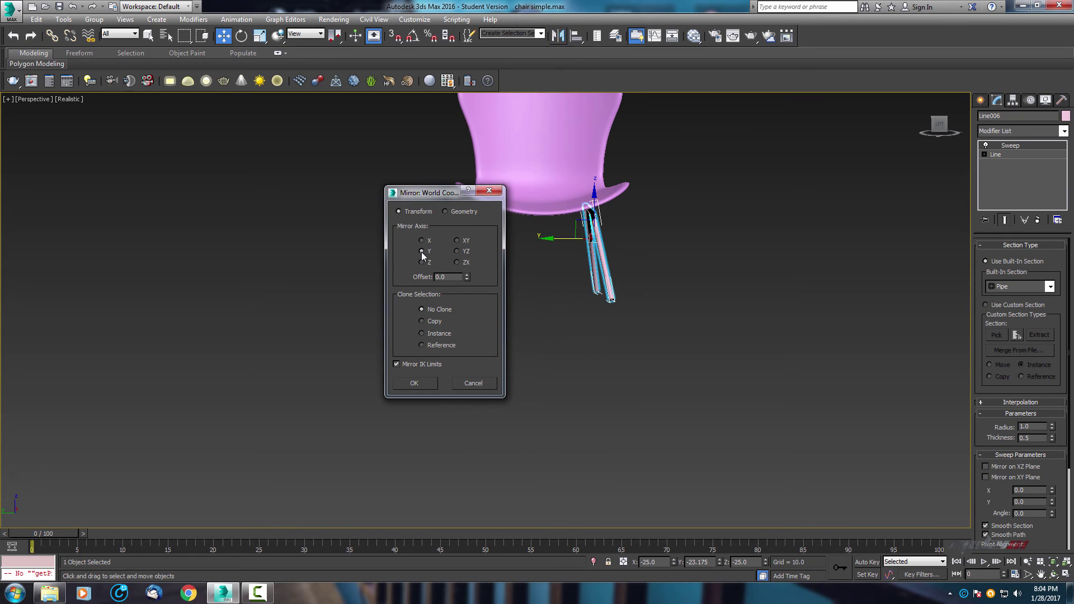
click(427, 388)
Select both leg frames and raise them slightly against the seat's underside in the Front view.
scroll(534, 218, up, 4)
alt+middle_drag(533, 220, 620, 229)
scroll(608, 231, up, 3)
ctrl+click(640, 249)
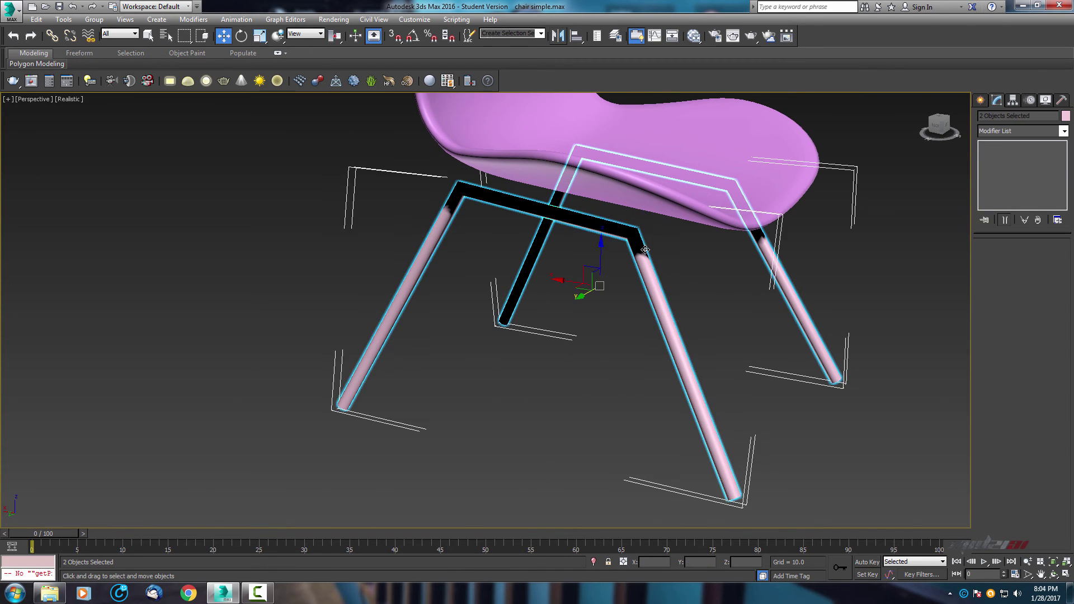
key(alt+w)
scroll(307, 231, up, 2)
scroll(718, 230, up, 5)
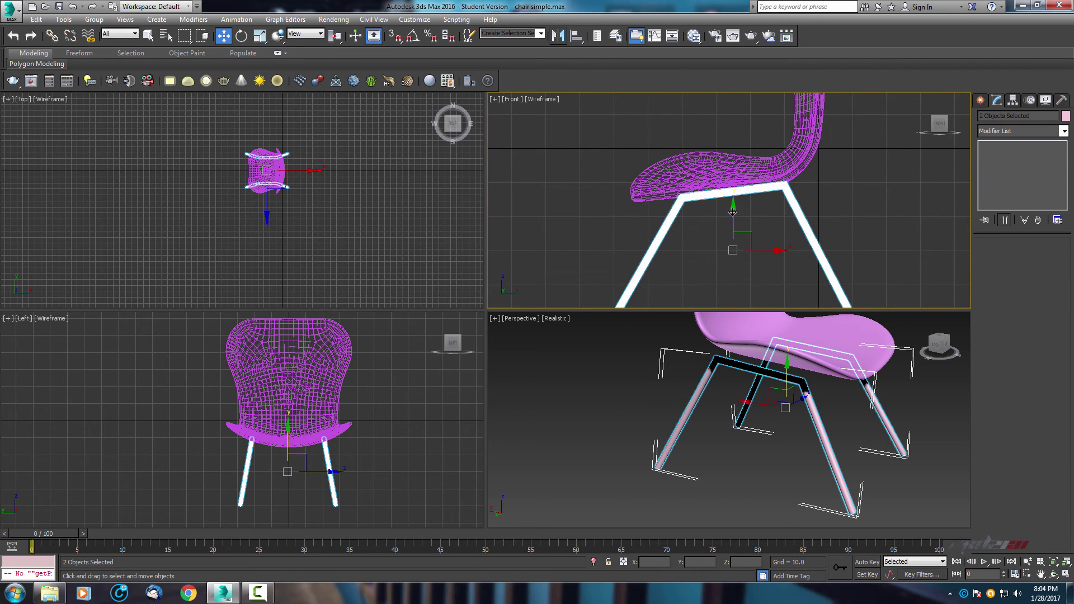
drag(732, 210, 736, 205)
Deselect the leg frames and examine the assembled chair from several angles in the Perspective view.
scroll(805, 409, up, 3)
key(alt+w)
scroll(640, 296, up, 1)
alt+middle_drag(645, 300, 709, 290)
scroll(562, 281, down, 5)
click(708, 284)
alt+middle_drag(674, 254, 571, 234)
scroll(676, 257, down, 3)
alt+middle_drag(676, 257, 570, 279)
scroll(472, 289, up, 3)
mouse_move(472, 288)
alt+middle_down()
mouse_move(642, 262)
mouse_move(652, 275)
mouse_move(472, 256)
mouse_move(490, 299)
alt+middle_up()
scroll(490, 299, up, 3)
scroll(434, 328, down, 2)
alt+middle_drag(434, 328, 470, 289)
right_click(636, 281)
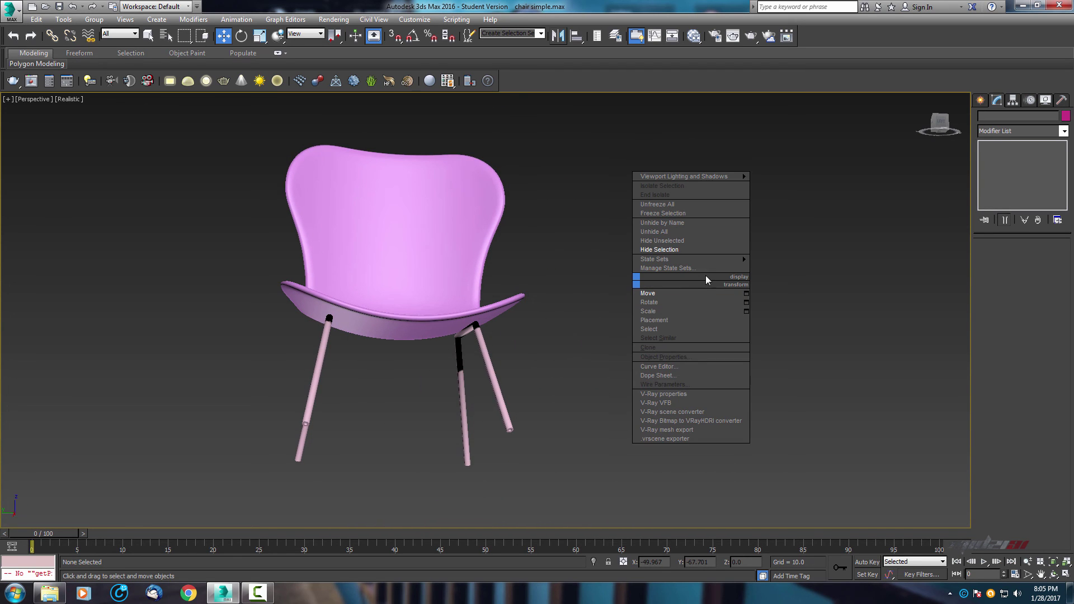
Unhide all hidden objects to bring back the pedestal chair and the green-legged chair.
click(689, 231)
scroll(647, 250, down, 2)
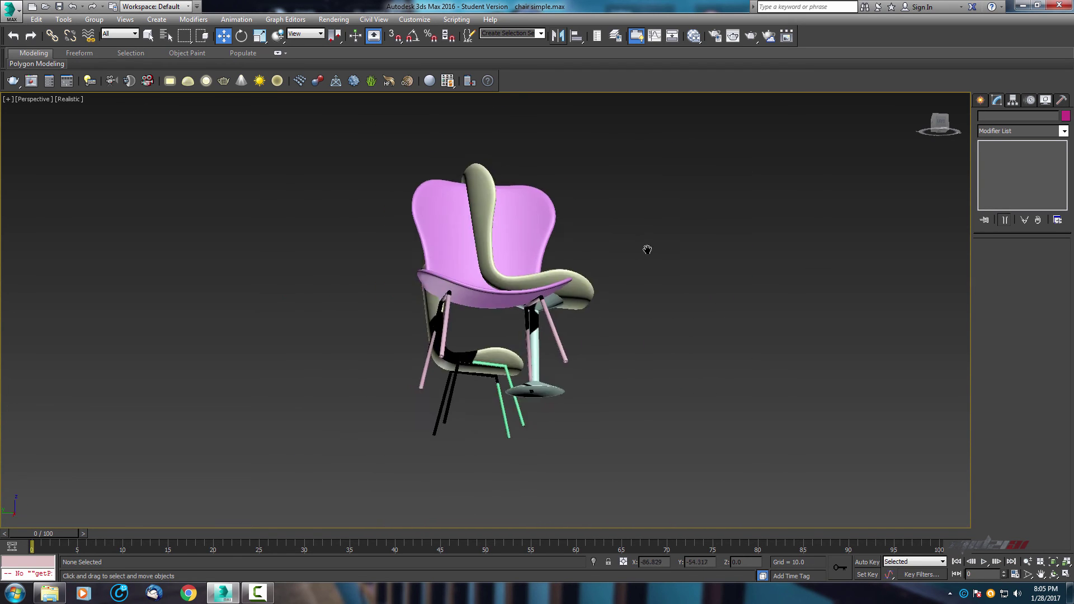
alt+middle_drag(647, 250, 611, 264)
scroll(619, 308, up, 3)
alt+middle_drag(347, 365, 666, 378)
scroll(323, 326, down, 3)
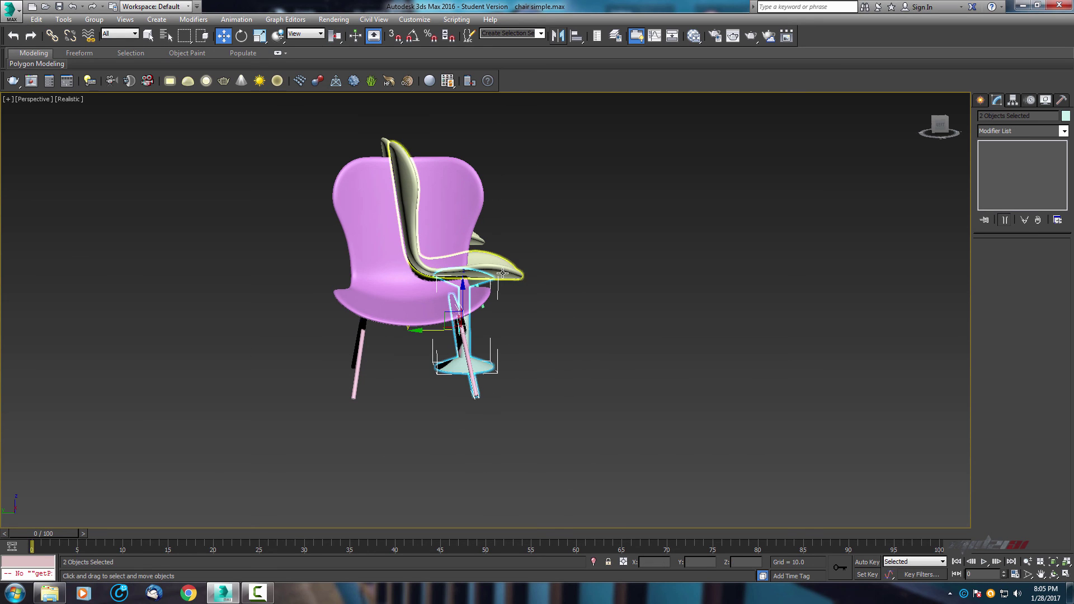
alt+middle_drag(513, 343, 506, 292)
drag(495, 288, 599, 277)
key(ctrl+z)
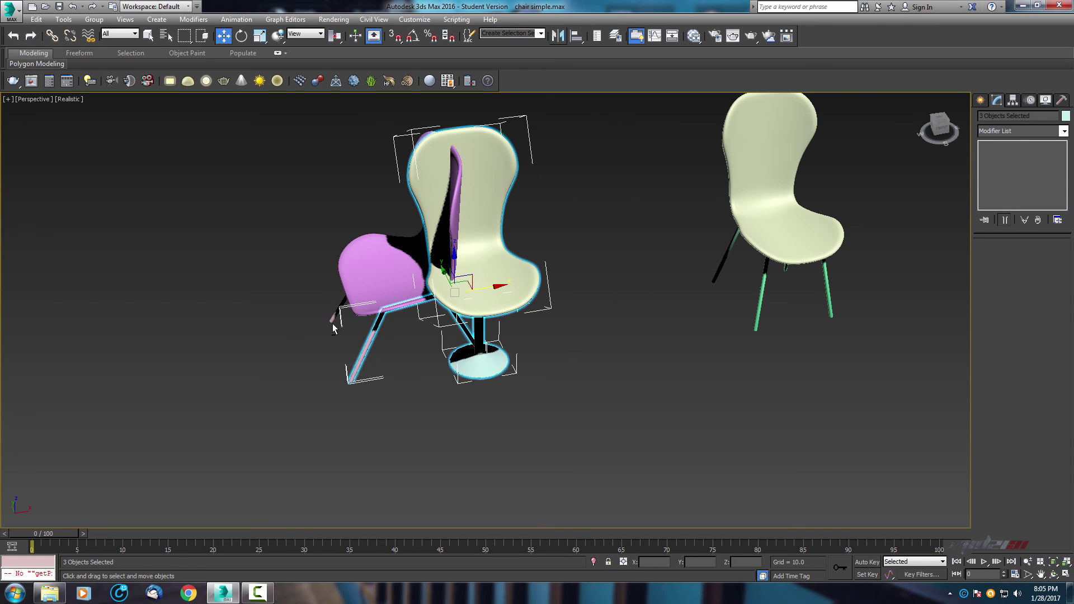
Move the overlapping pink chair and pedestal chair apart, and examine all three chairs together in the Perspective view.
drag(513, 269, 618, 258)
drag(483, 413, 484, 413)
alt+middle_drag(481, 385, 596, 354)
scroll(479, 368, up, 3)
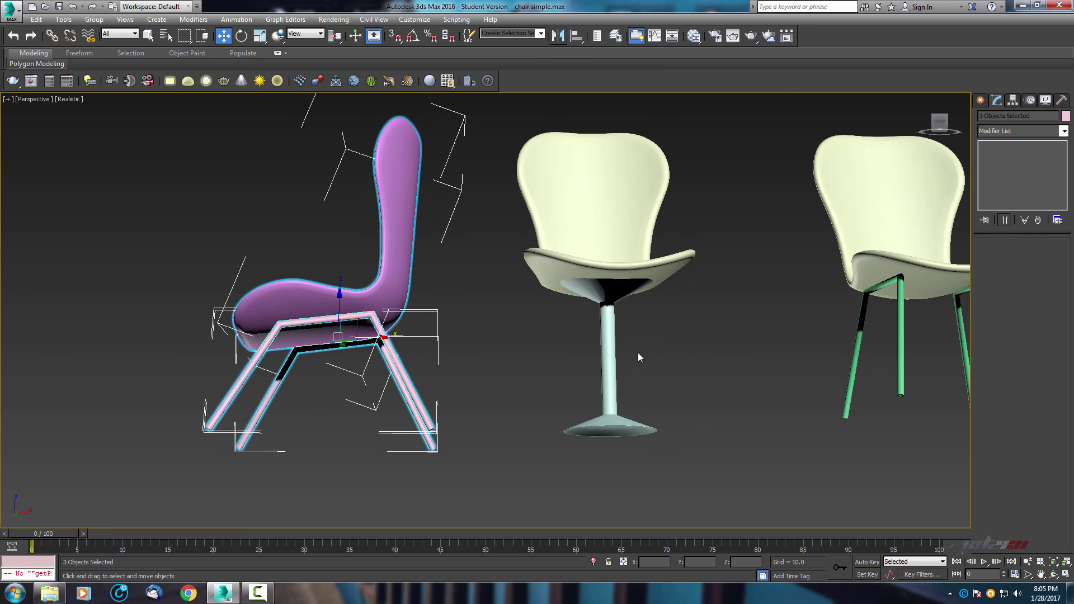
drag(536, 504, 535, 505)
alt+middle_drag(559, 372, 598, 361)
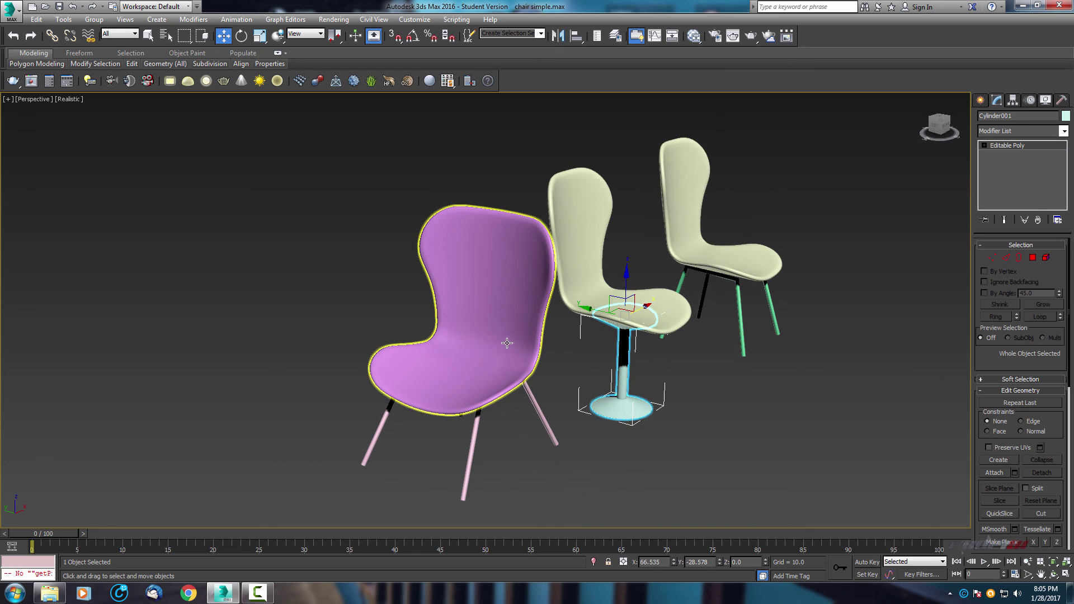
scroll(470, 358, up, 4)
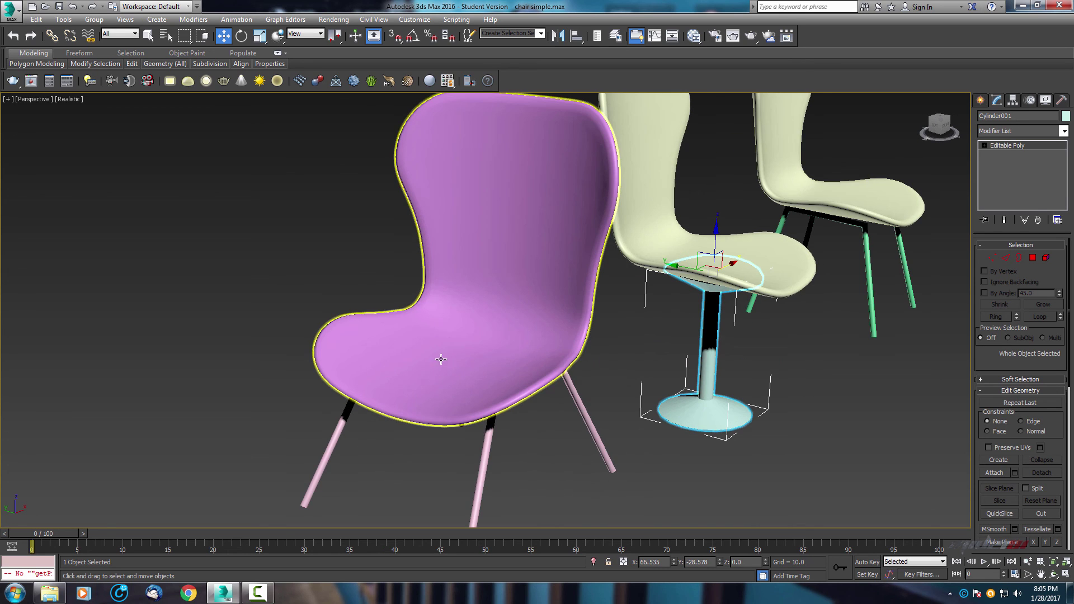
alt+middle_drag(442, 367, 540, 375)
scroll(540, 375, down, 3)
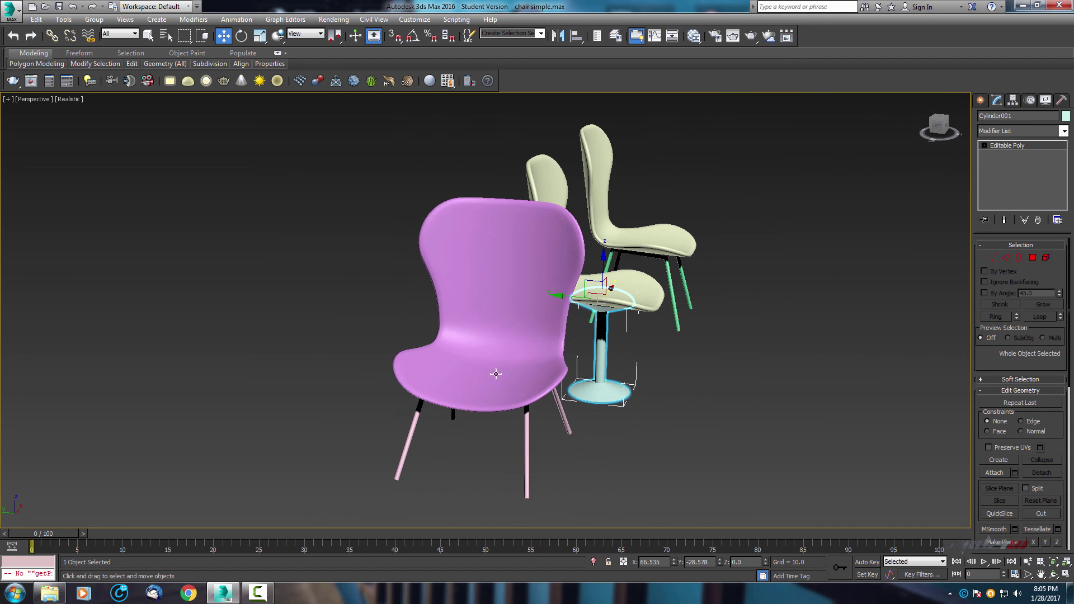